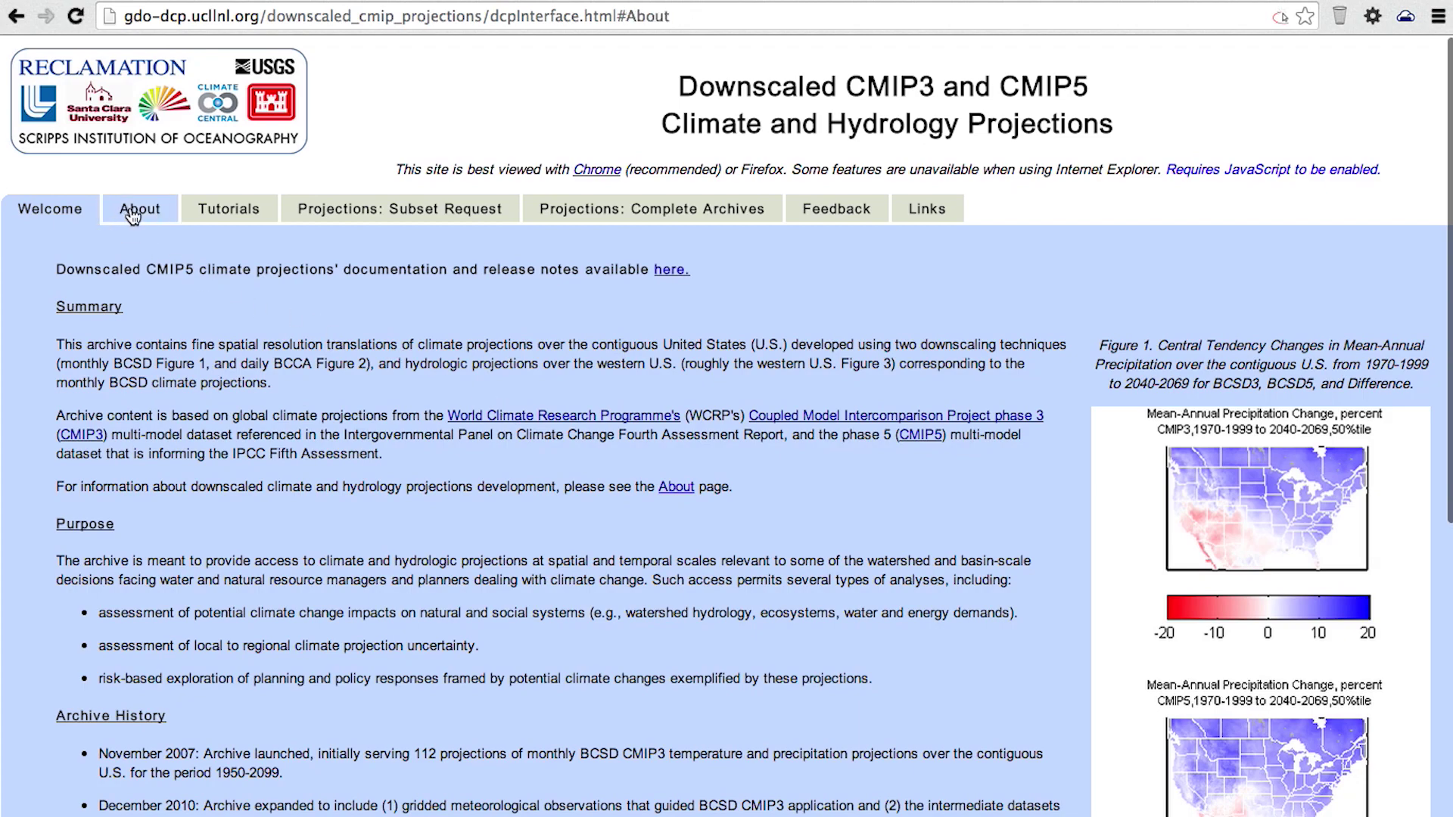
# - Open the About page and highlight the Chrome/Firefox recommendation and the November 2007 history entries
pyautogui.click(133, 215)
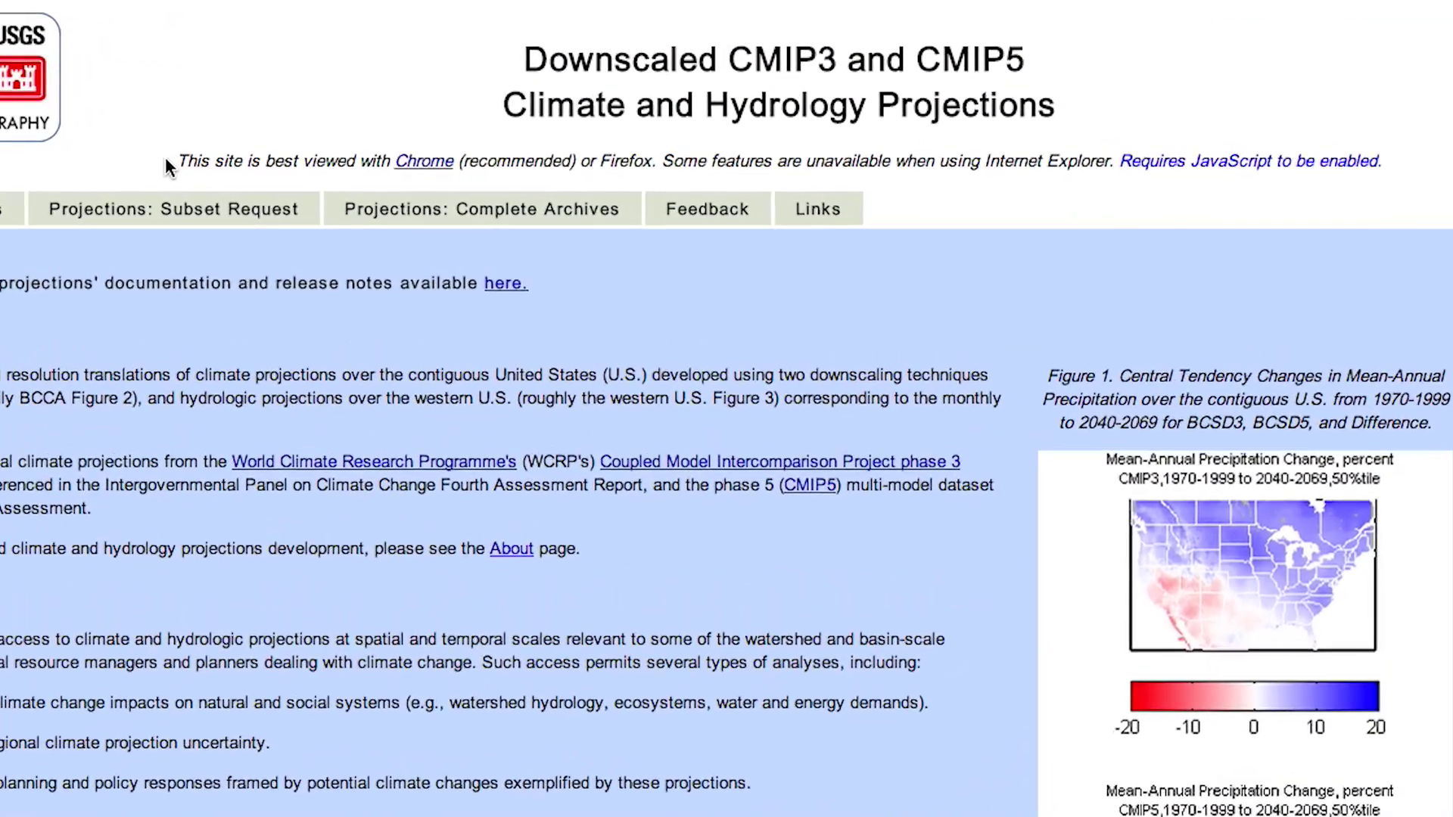
pyautogui.click(252, 168)
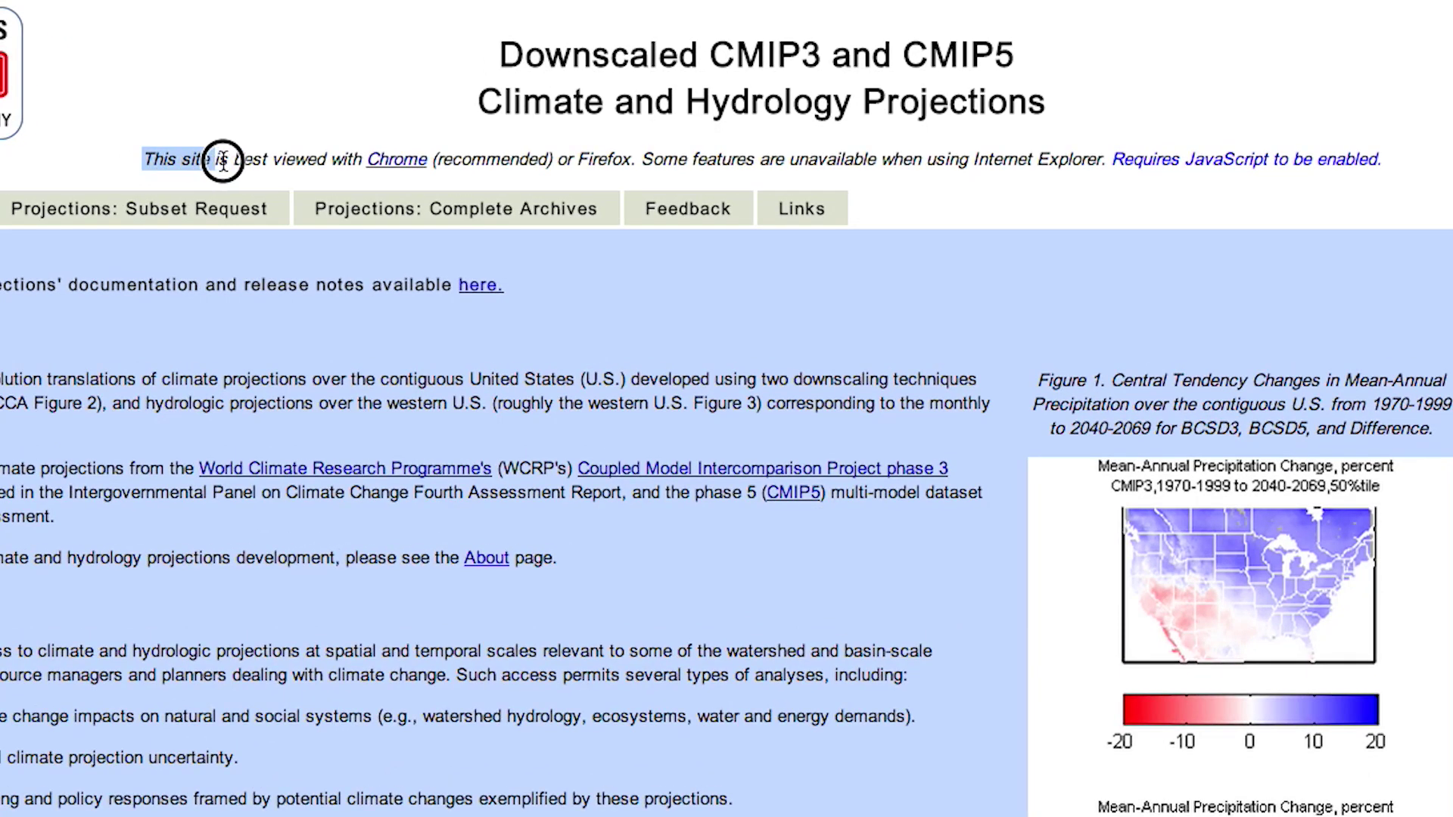
pyautogui.moveTo(217, 162); pyautogui.dragTo(341, 174)
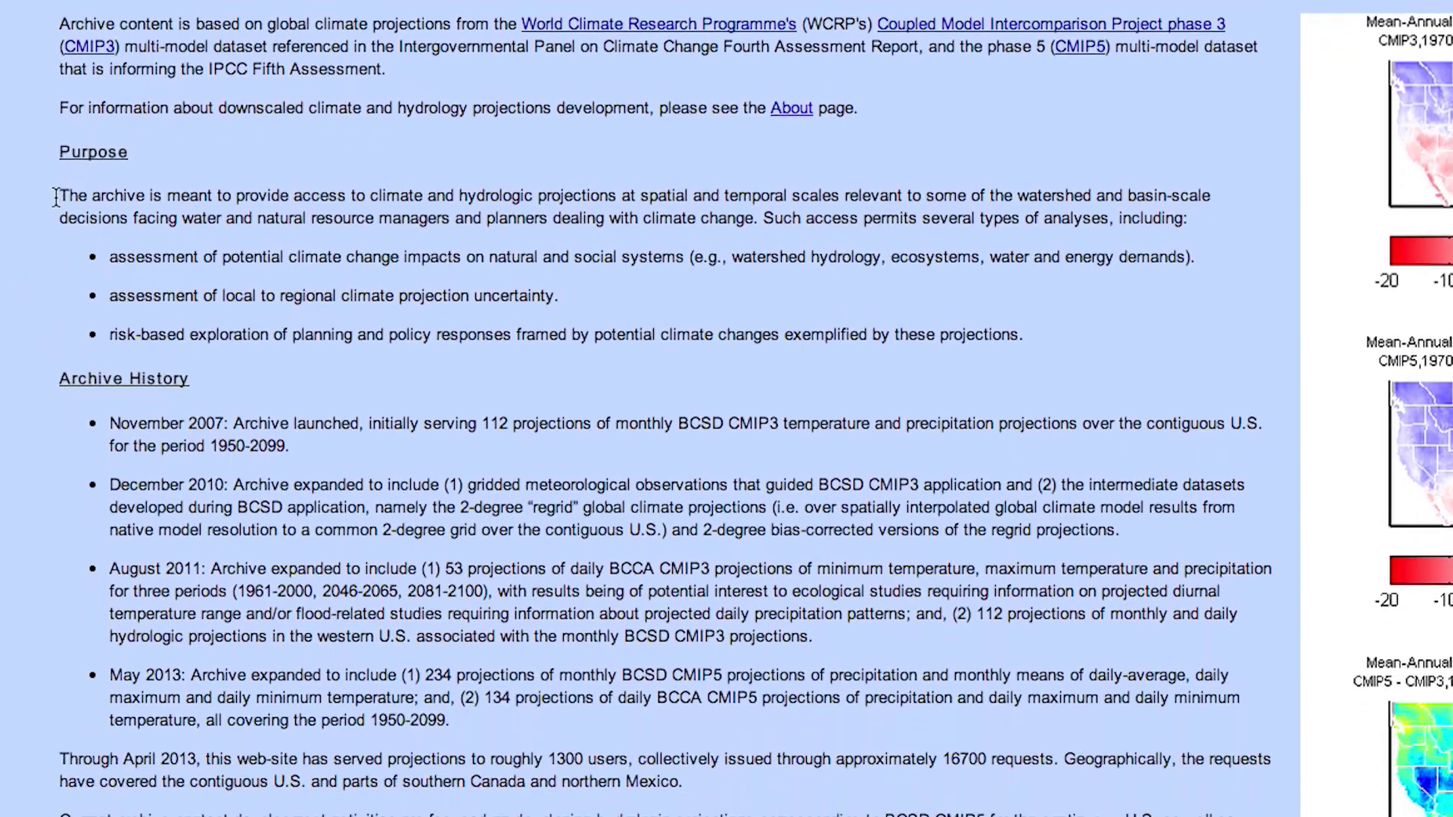
pyautogui.moveTo(80, 399); pyautogui.dragTo(149, 739)
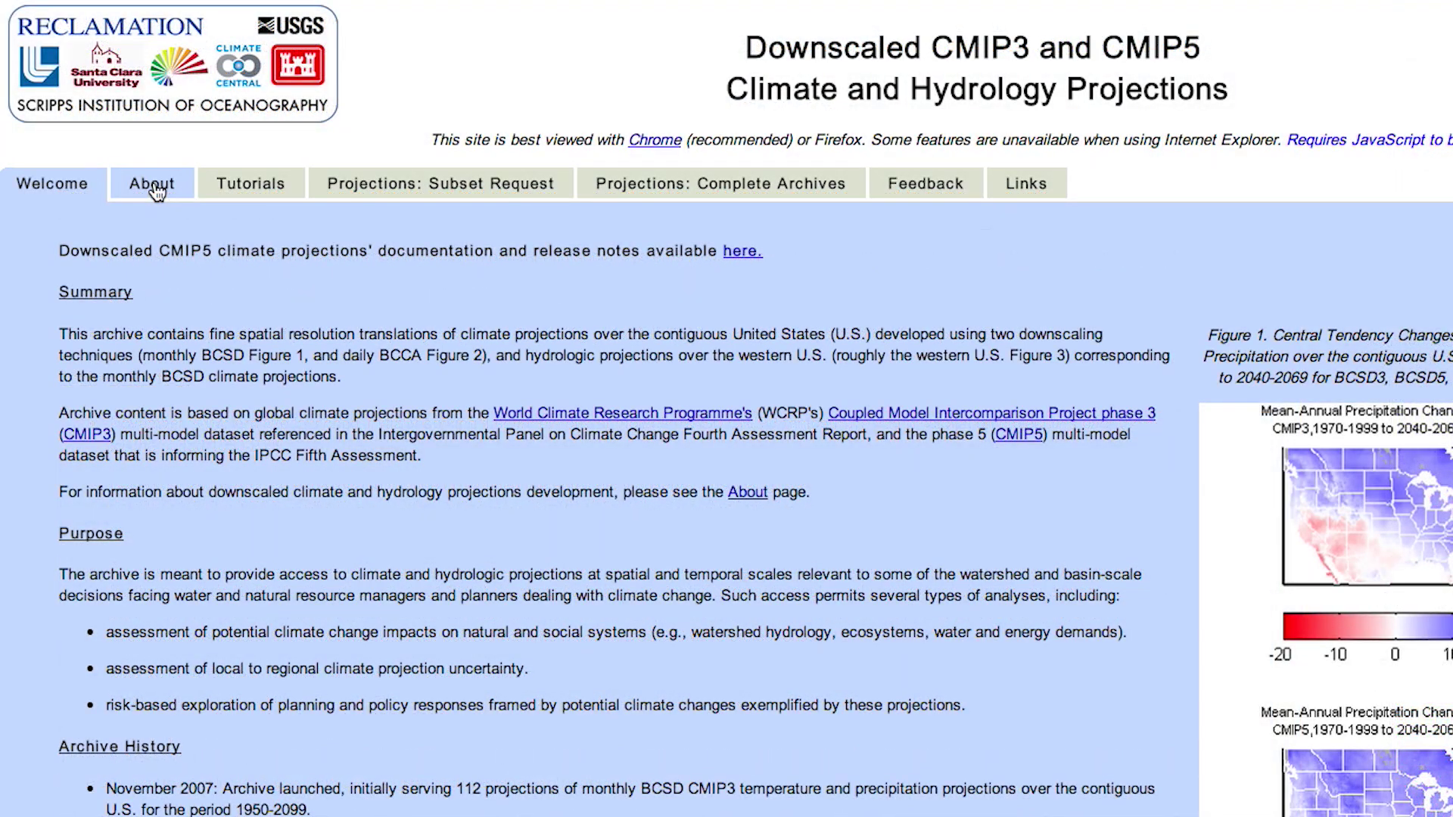
# - Return to the About page and scroll through its Climate documentation
pyautogui.click(153, 186)
pyautogui.scroll(-3, 156, 191)
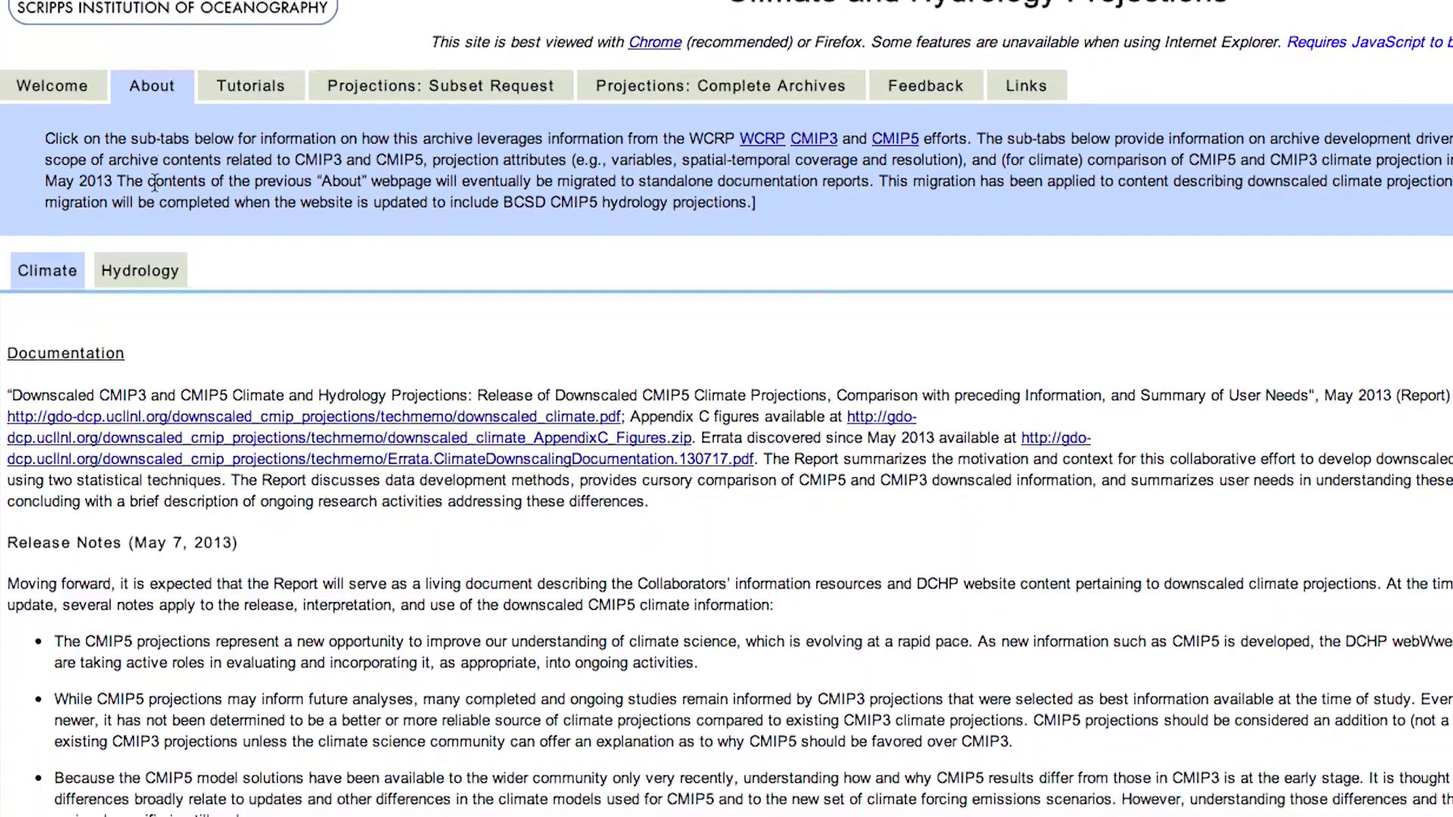
pyautogui.scroll(-3, 155, 186)
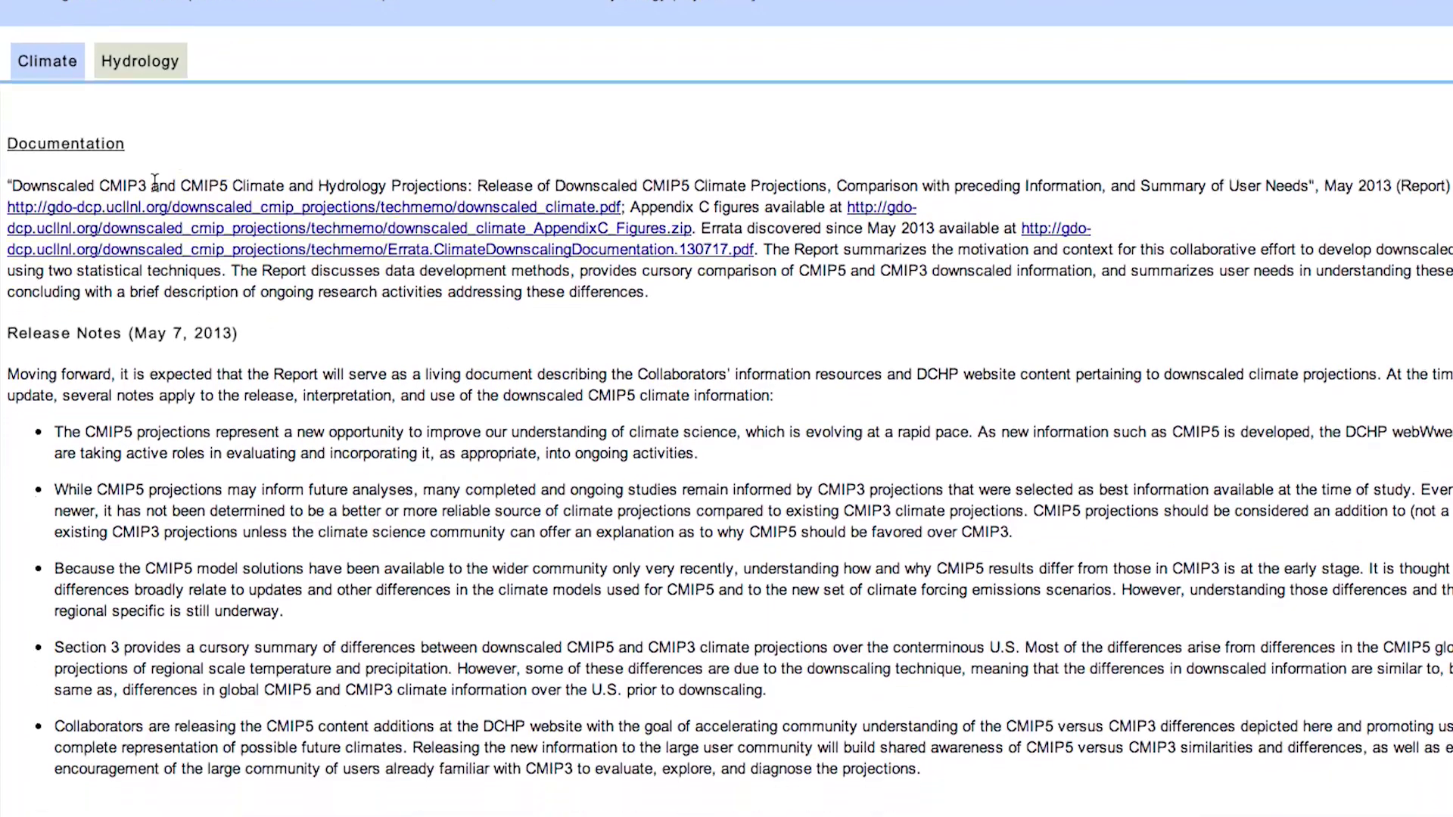
pyautogui.scroll(-3, 154, 187)
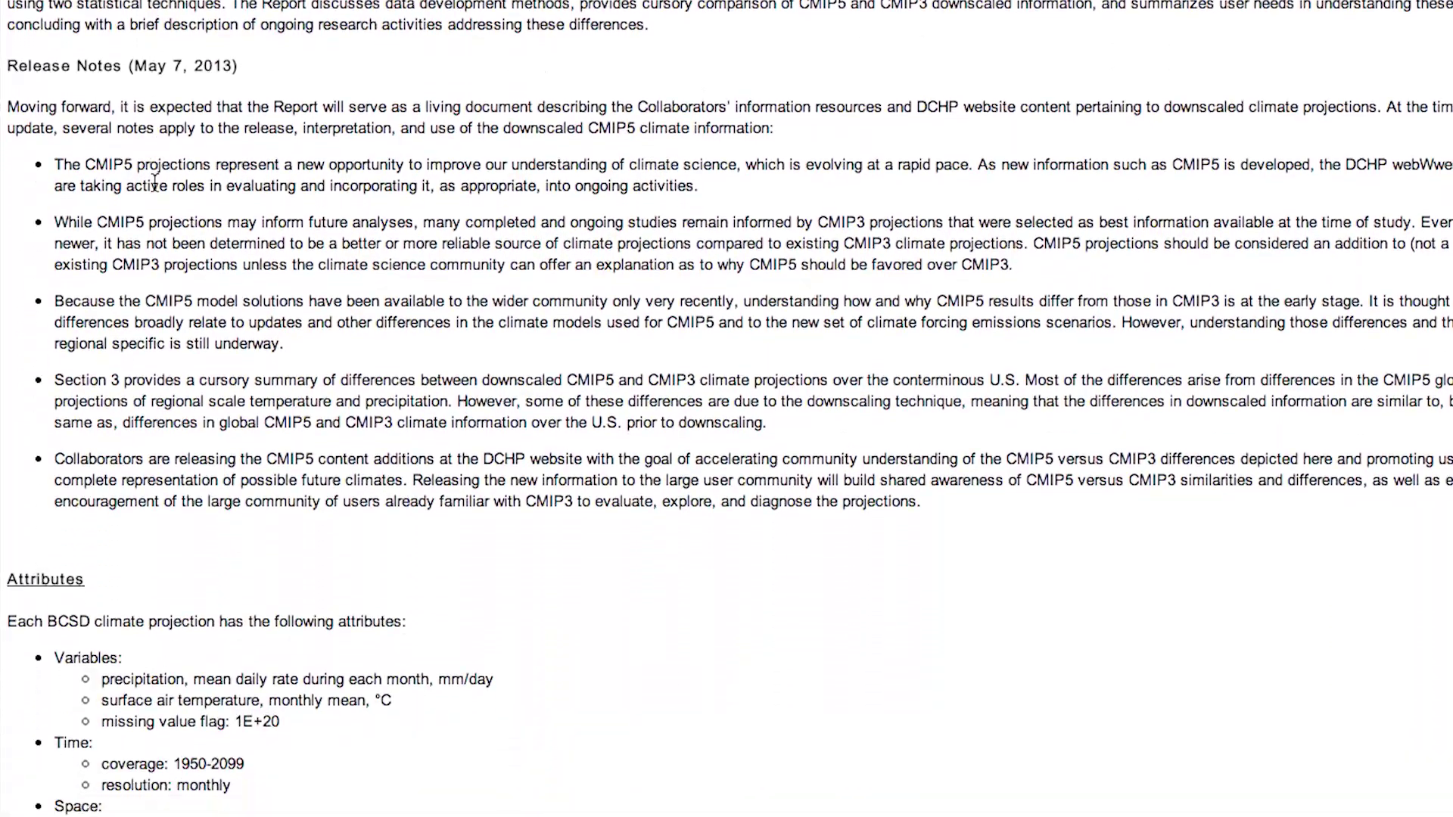
pyautogui.scroll(3, 155, 182)
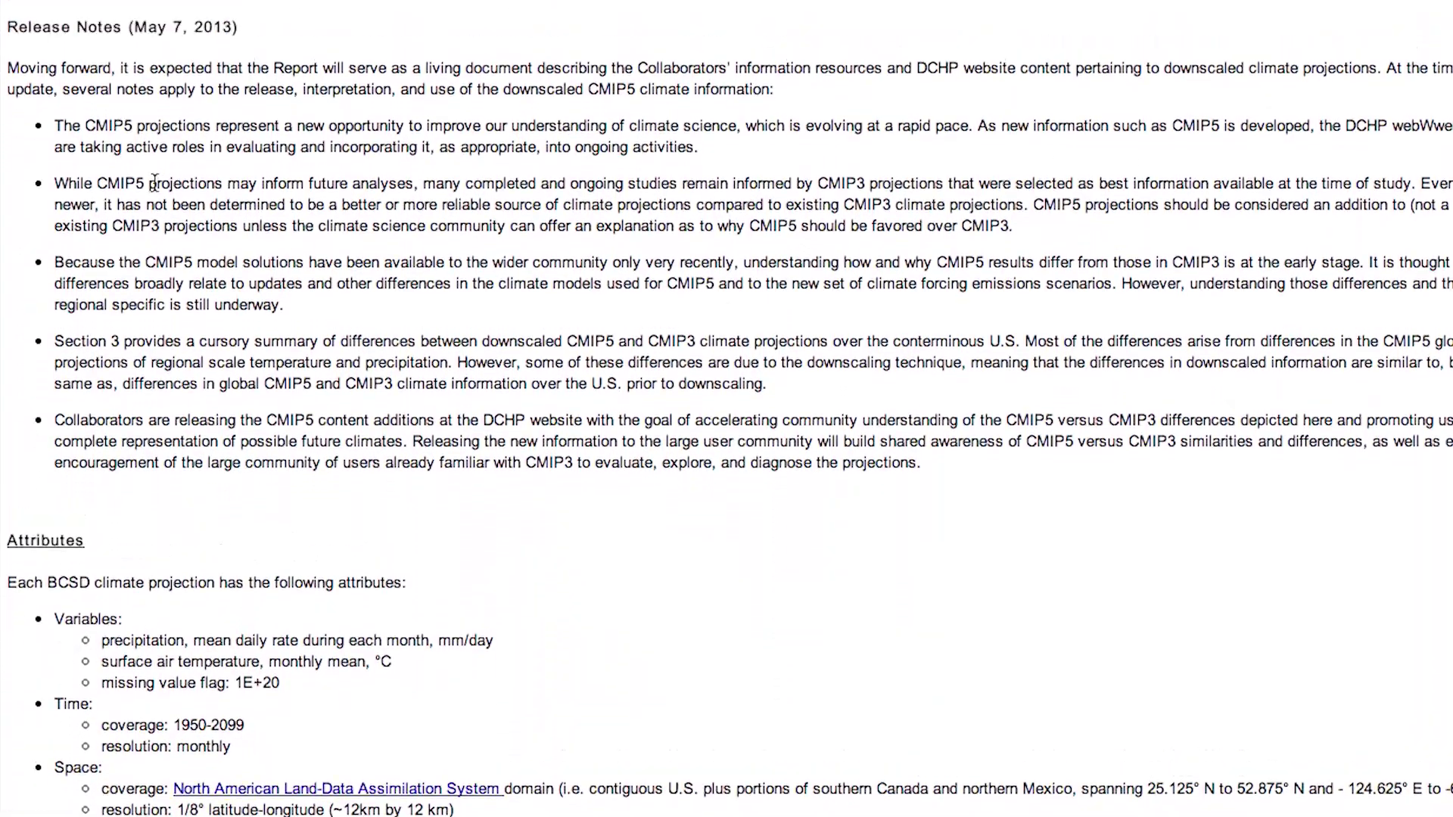
pyautogui.scroll(3, 154, 184)
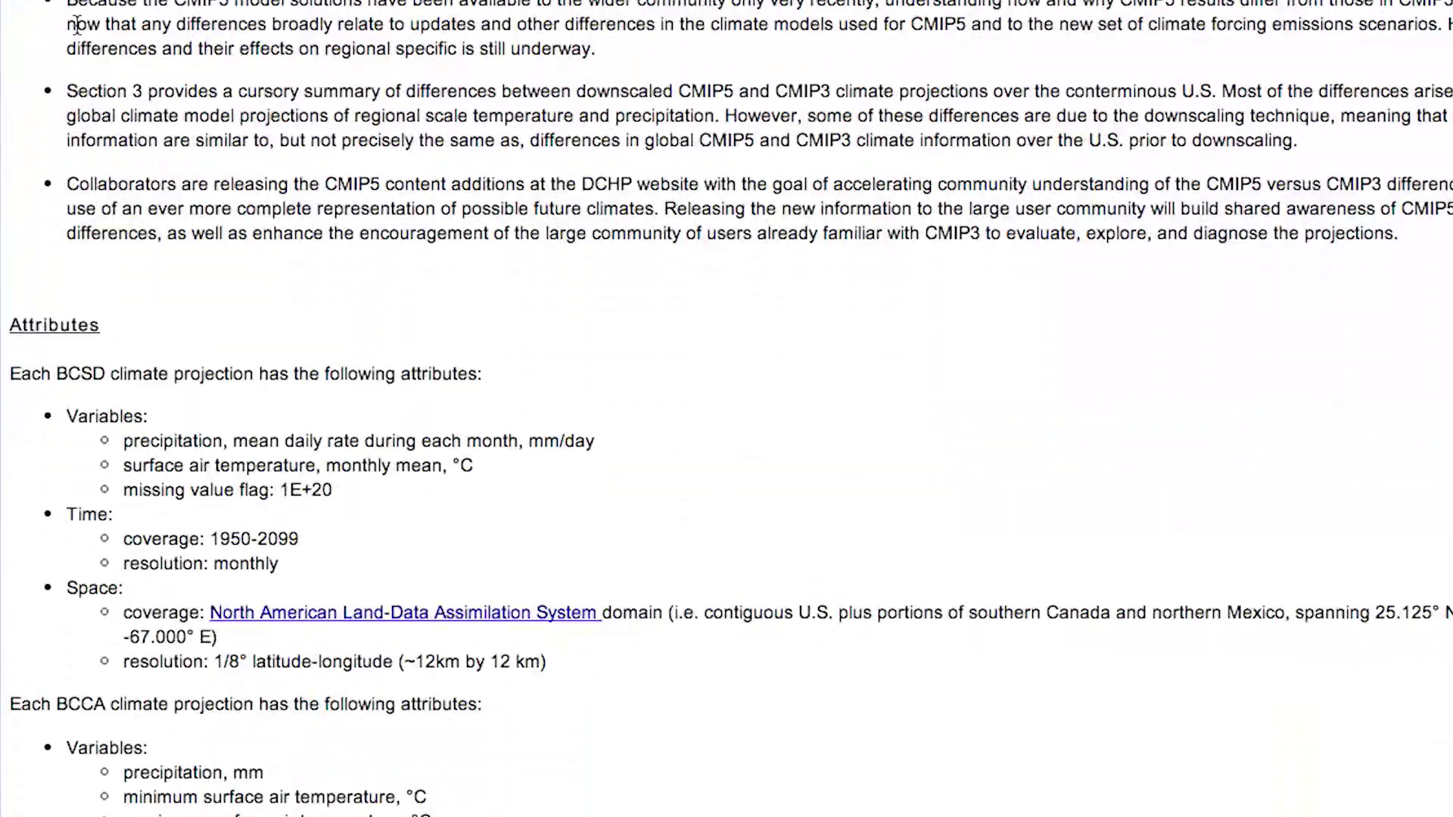
# - Review the BCSD climate Attributes, Documentation and Release Notes, then switch to the Hydrology documentation
pyautogui.click(37, 167)
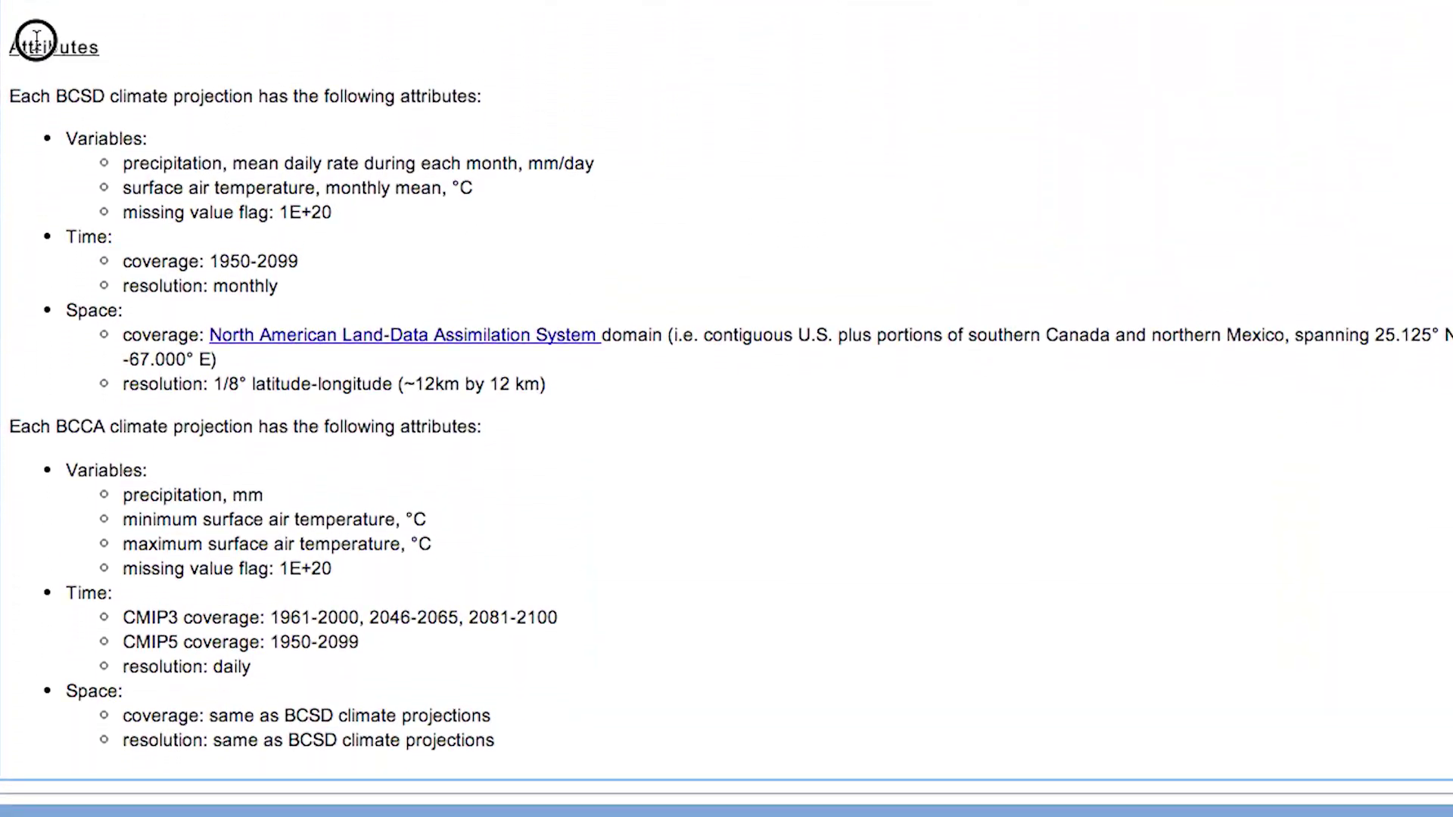
pyautogui.moveTo(284, 92); pyautogui.dragTo(480, 97)
pyautogui.click(67, 143)
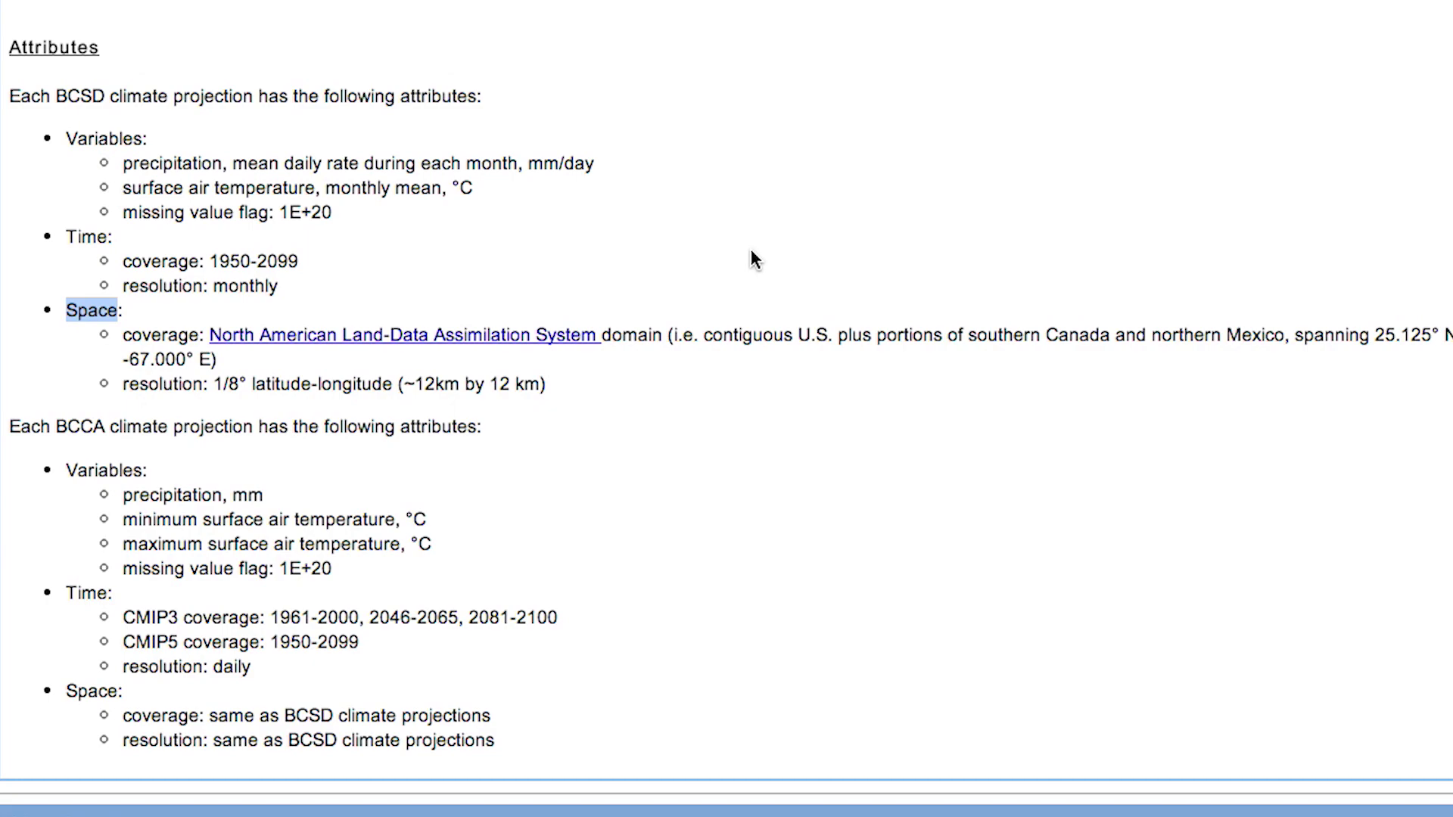
pyautogui.scroll(10, 720, 267)
pyautogui.scroll(3, 720, 634)
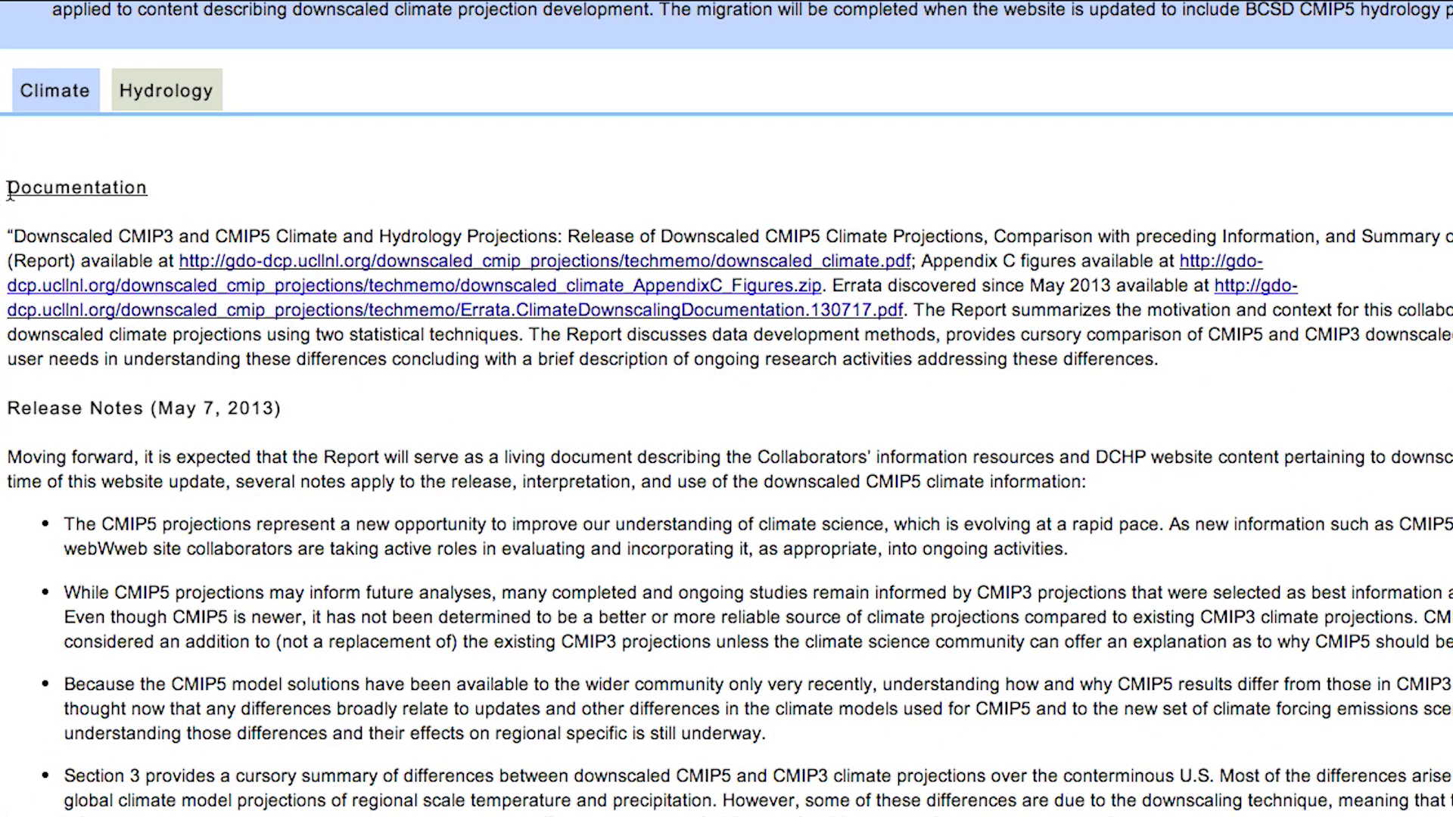
pyautogui.moveTo(16, 197); pyautogui.dragTo(367, 816)
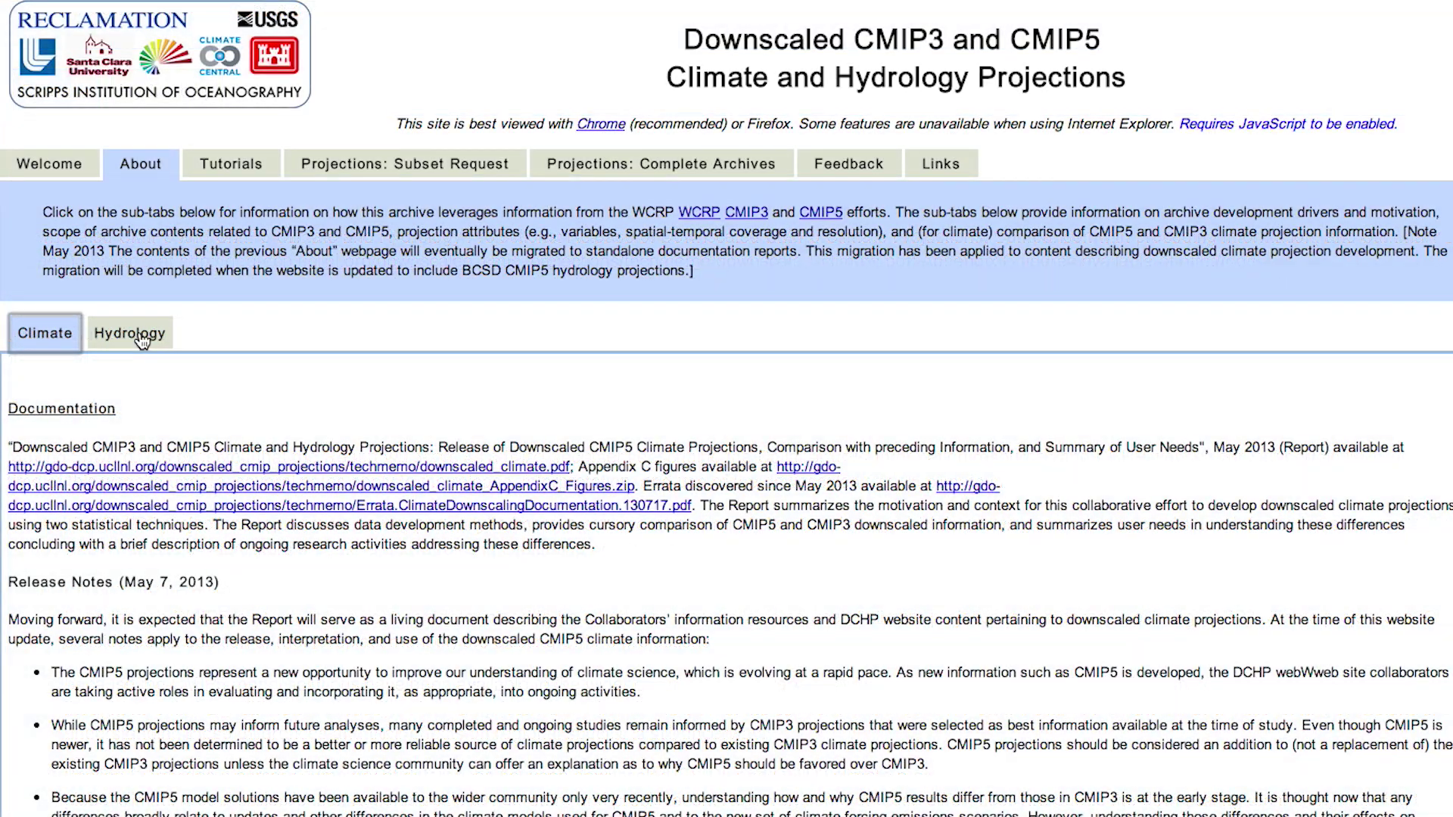
pyautogui.click(139, 333)
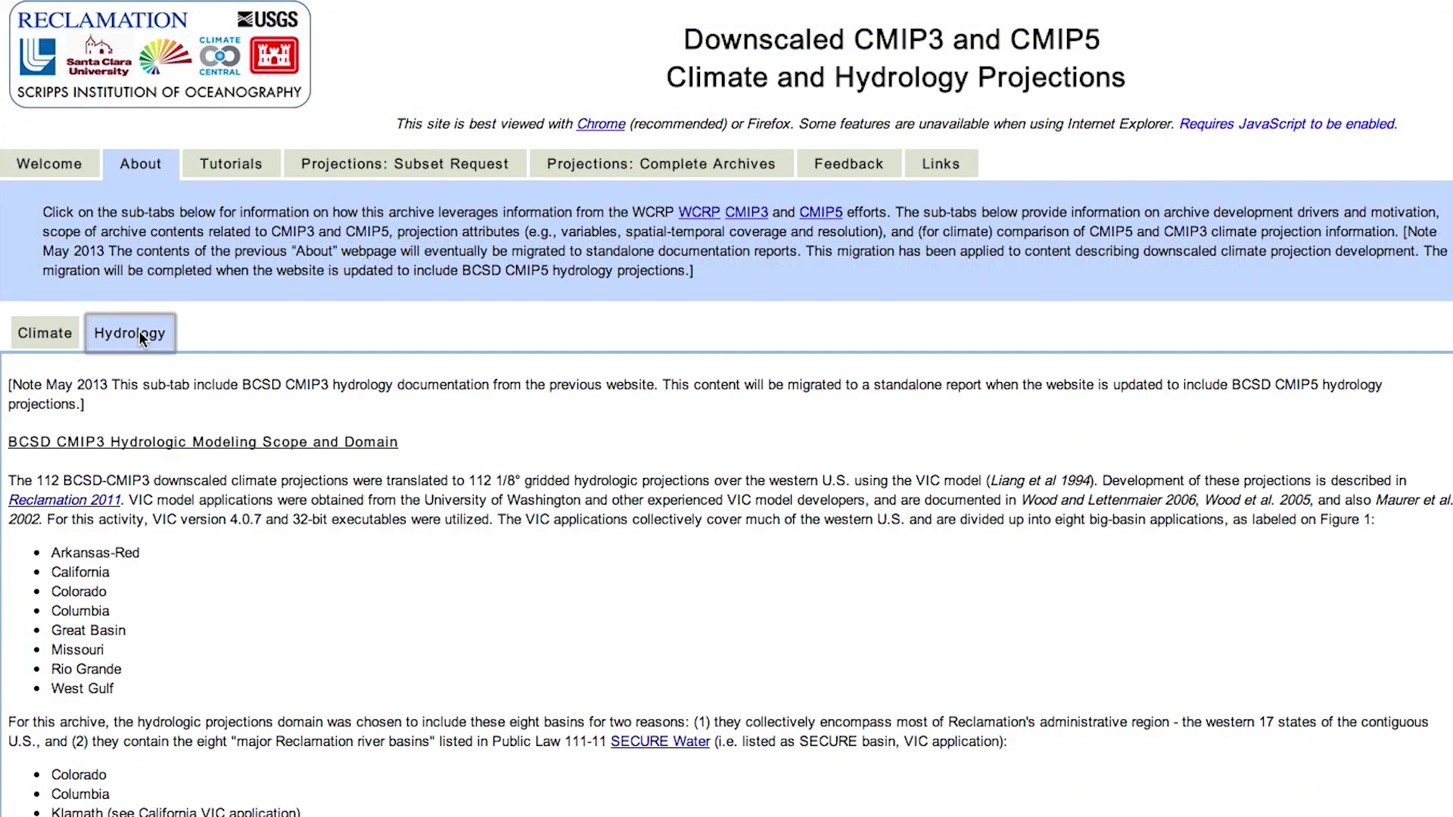
# - Scroll to and highlight the BCSD CMIP3 hydrology Scope and Domain section
pyautogui.scroll(-5, 139, 333)
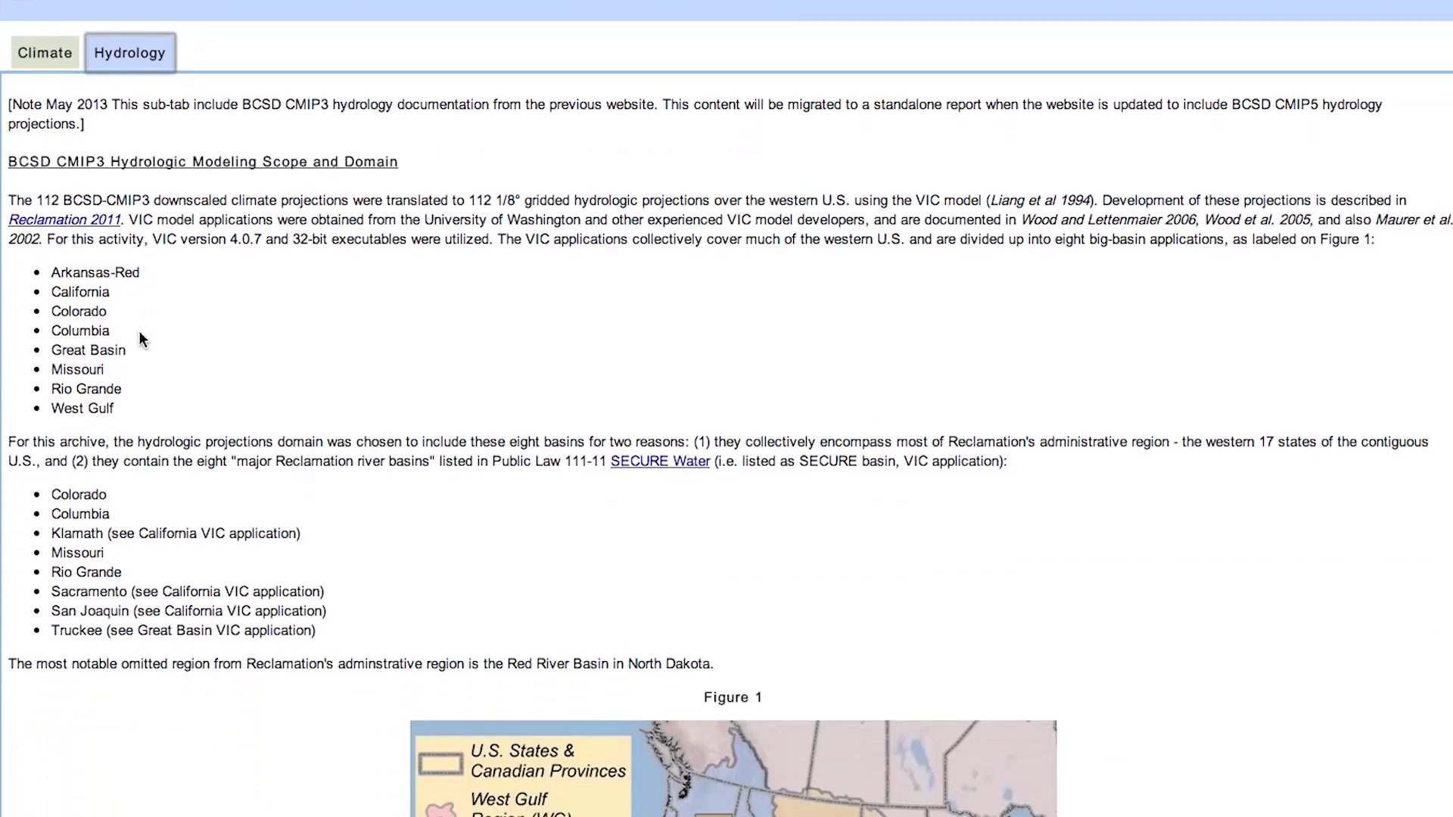
pyautogui.scroll(-6, 140, 333)
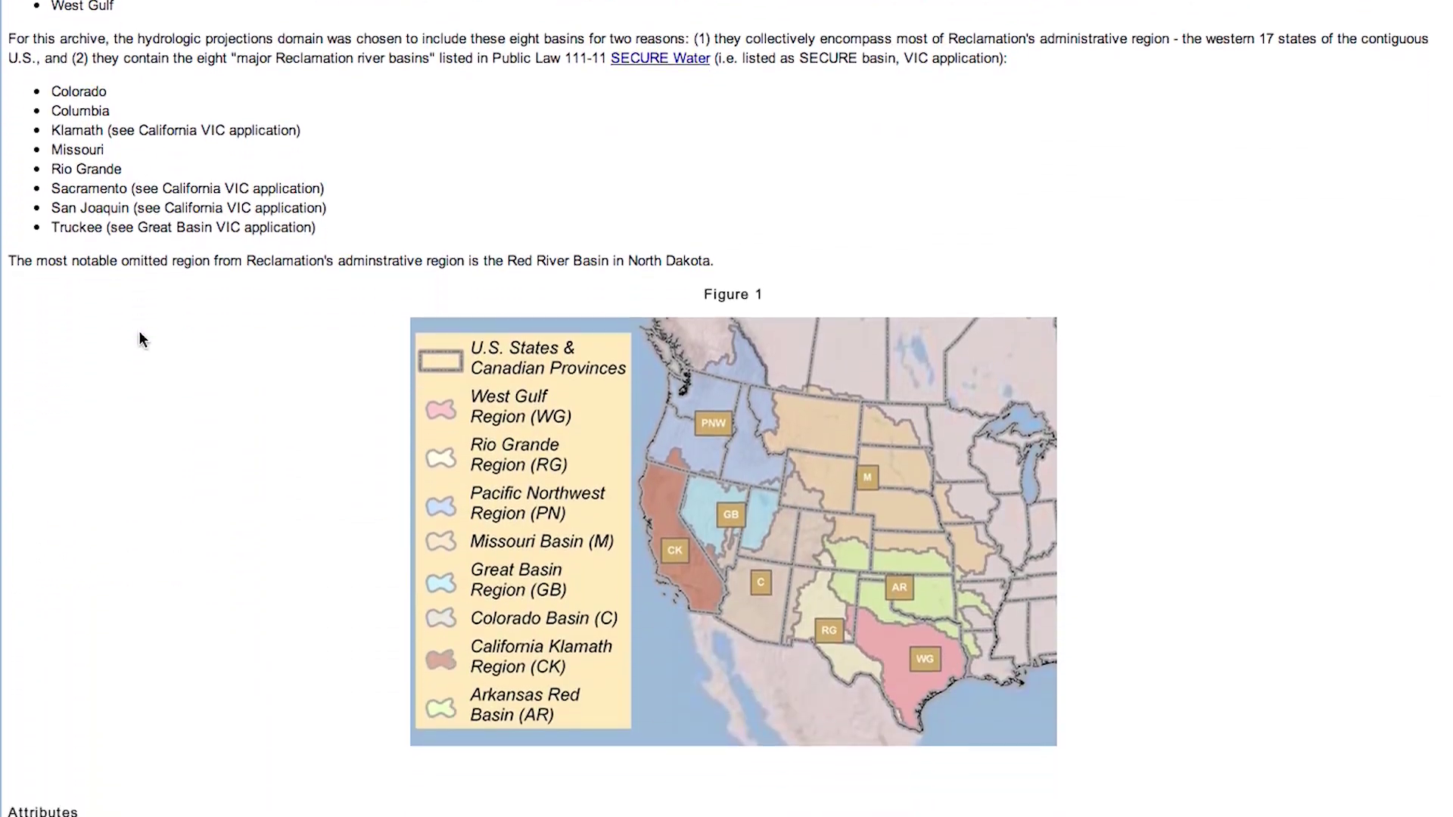
pyautogui.scroll(-8, 139, 333)
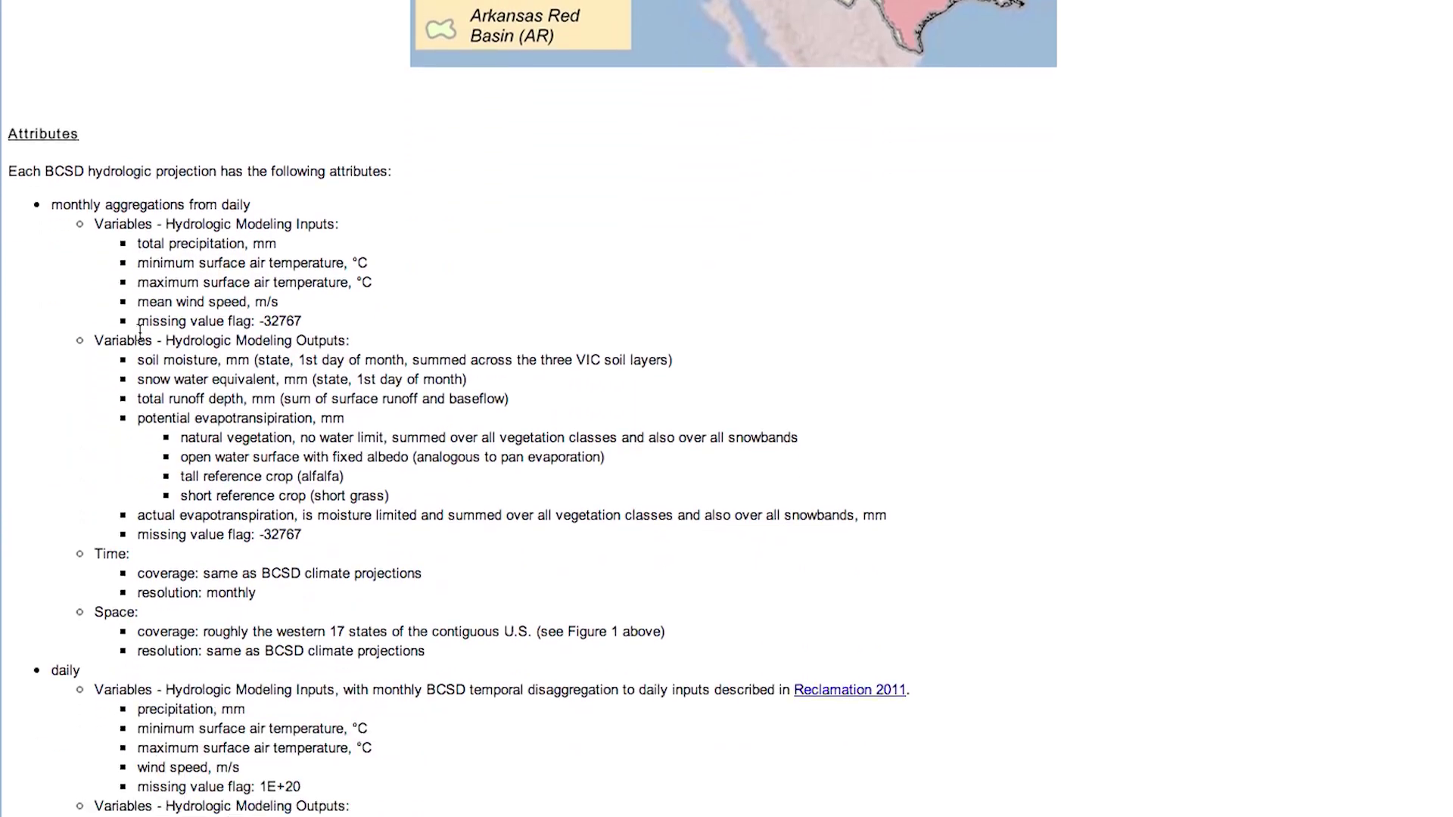
pyautogui.scroll(-10, 139, 333)
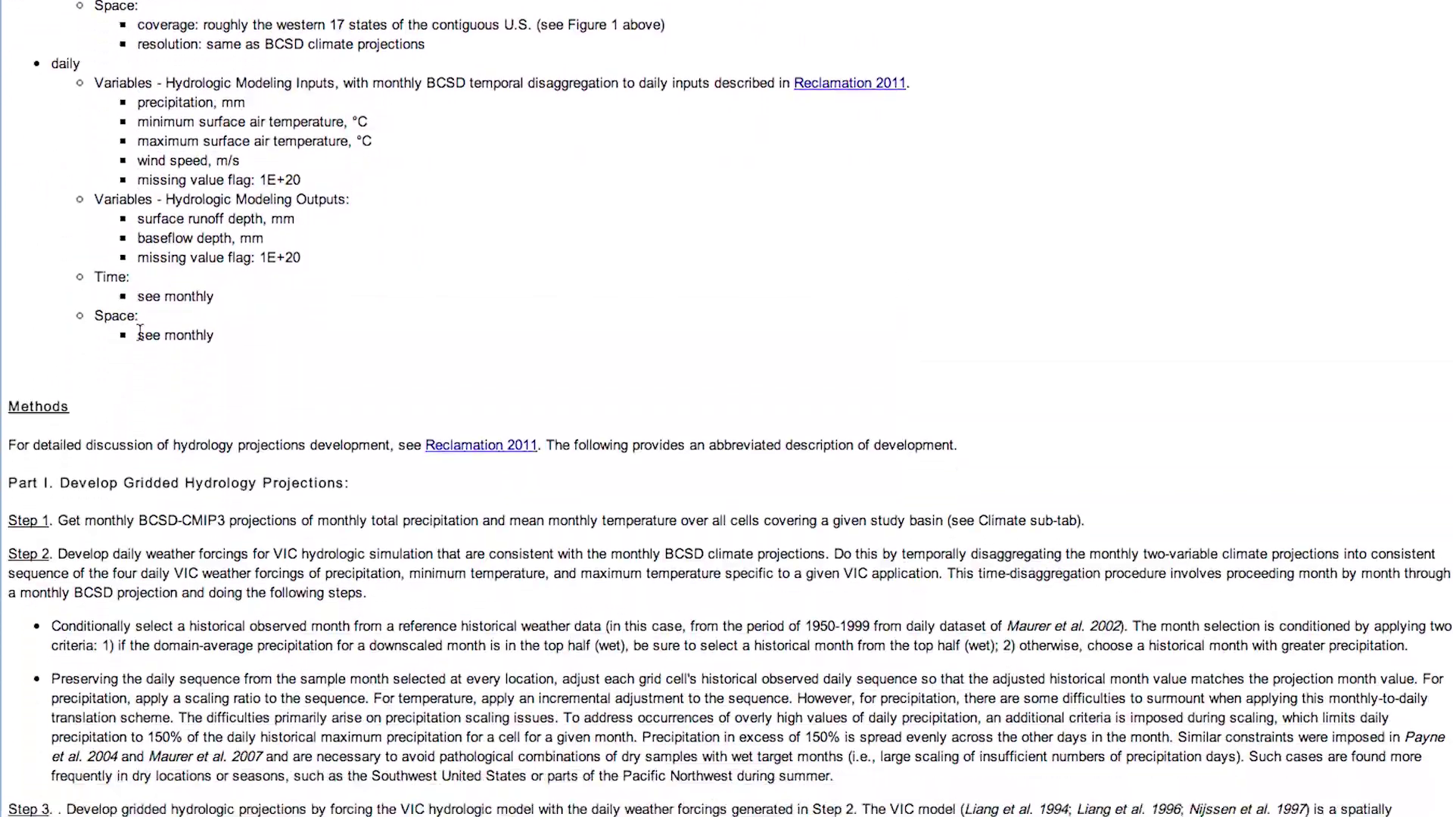
pyautogui.scroll(-7, 139, 333)
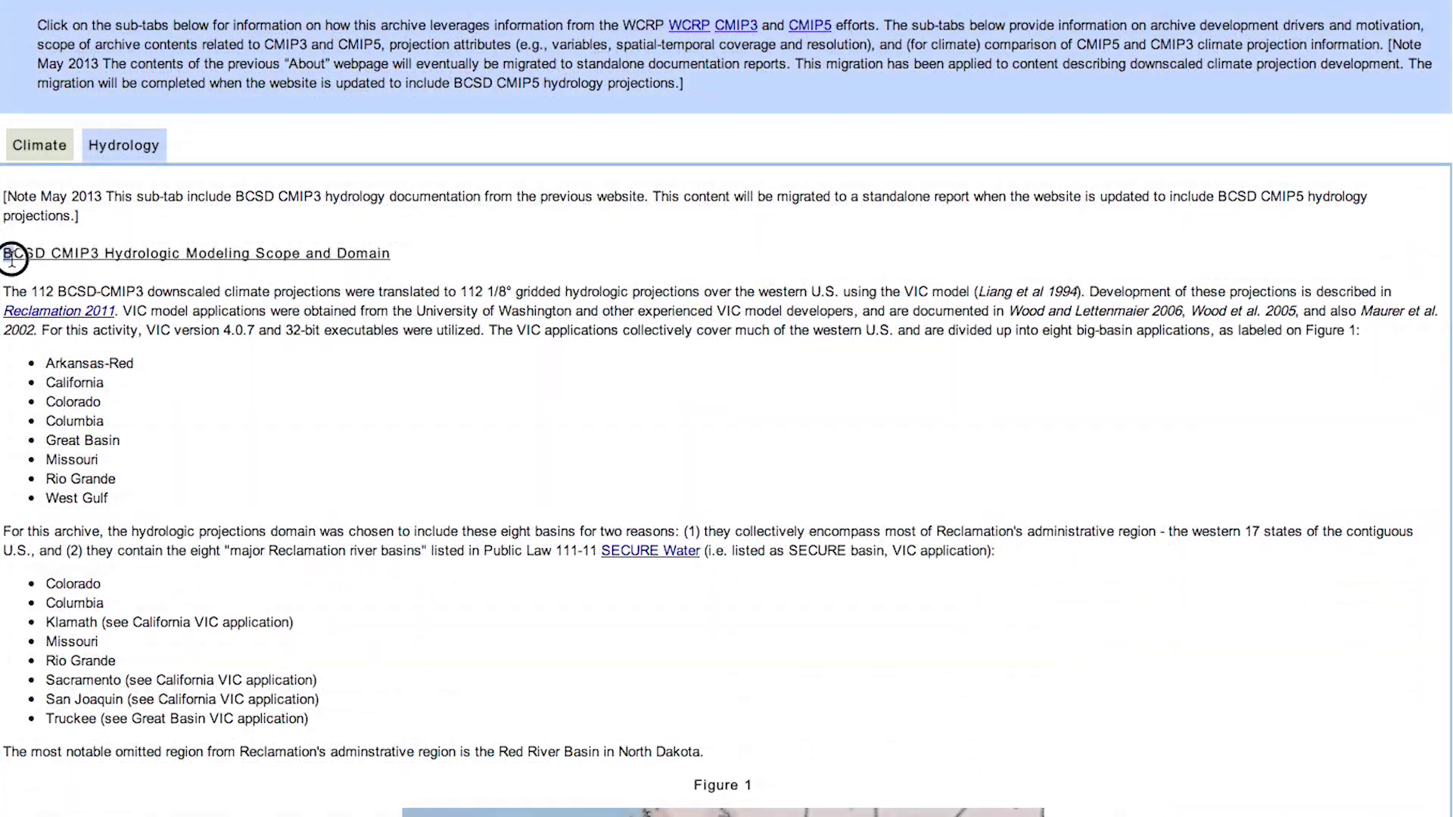
pyautogui.moveTo(5, 253); pyautogui.dragTo(369, 738)
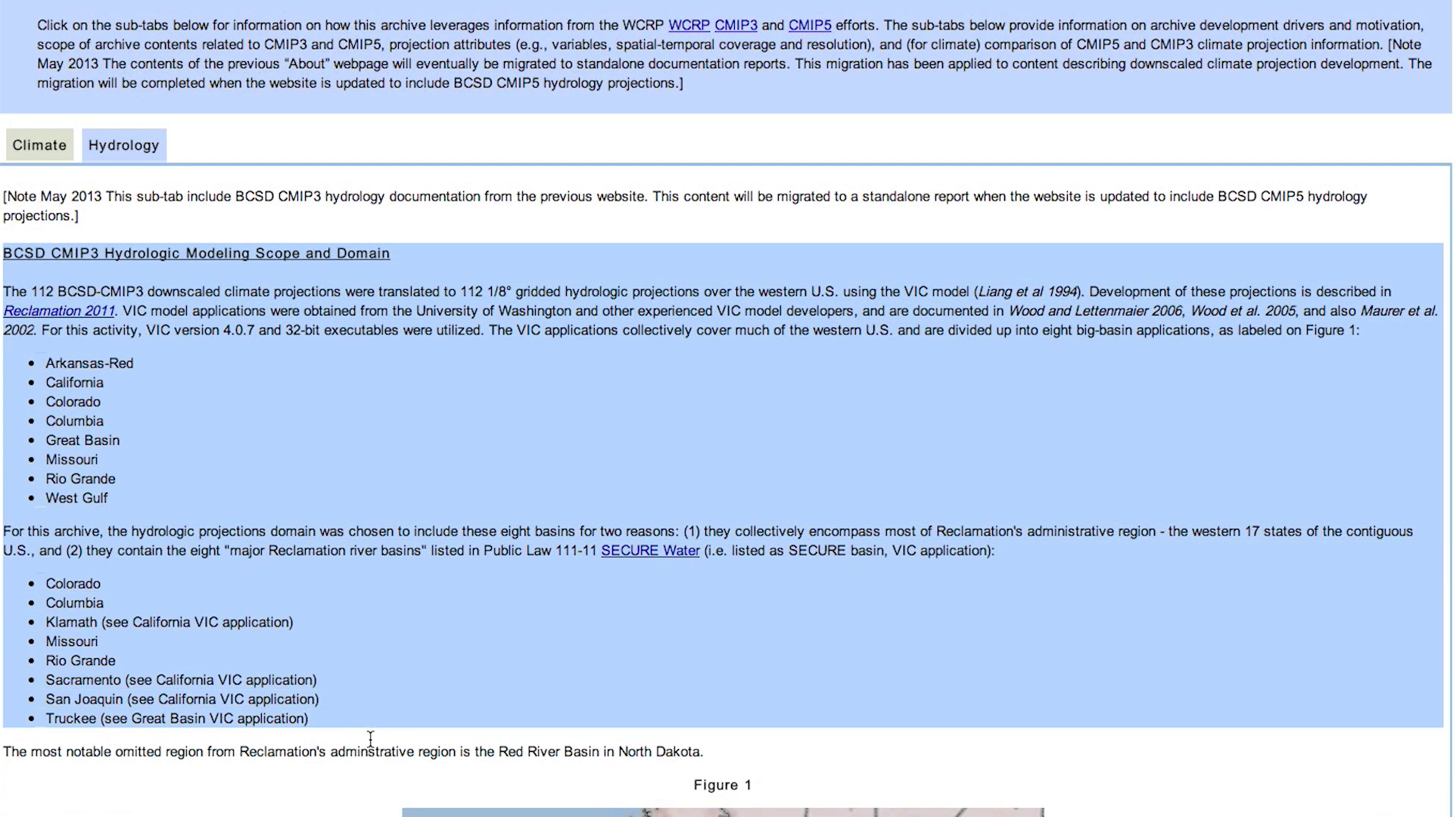
pyautogui.click(370, 737)
# - Scroll further and highlight the monthly and daily hydrologic projection attribute lists
pyautogui.scroll(-8, 370, 738)
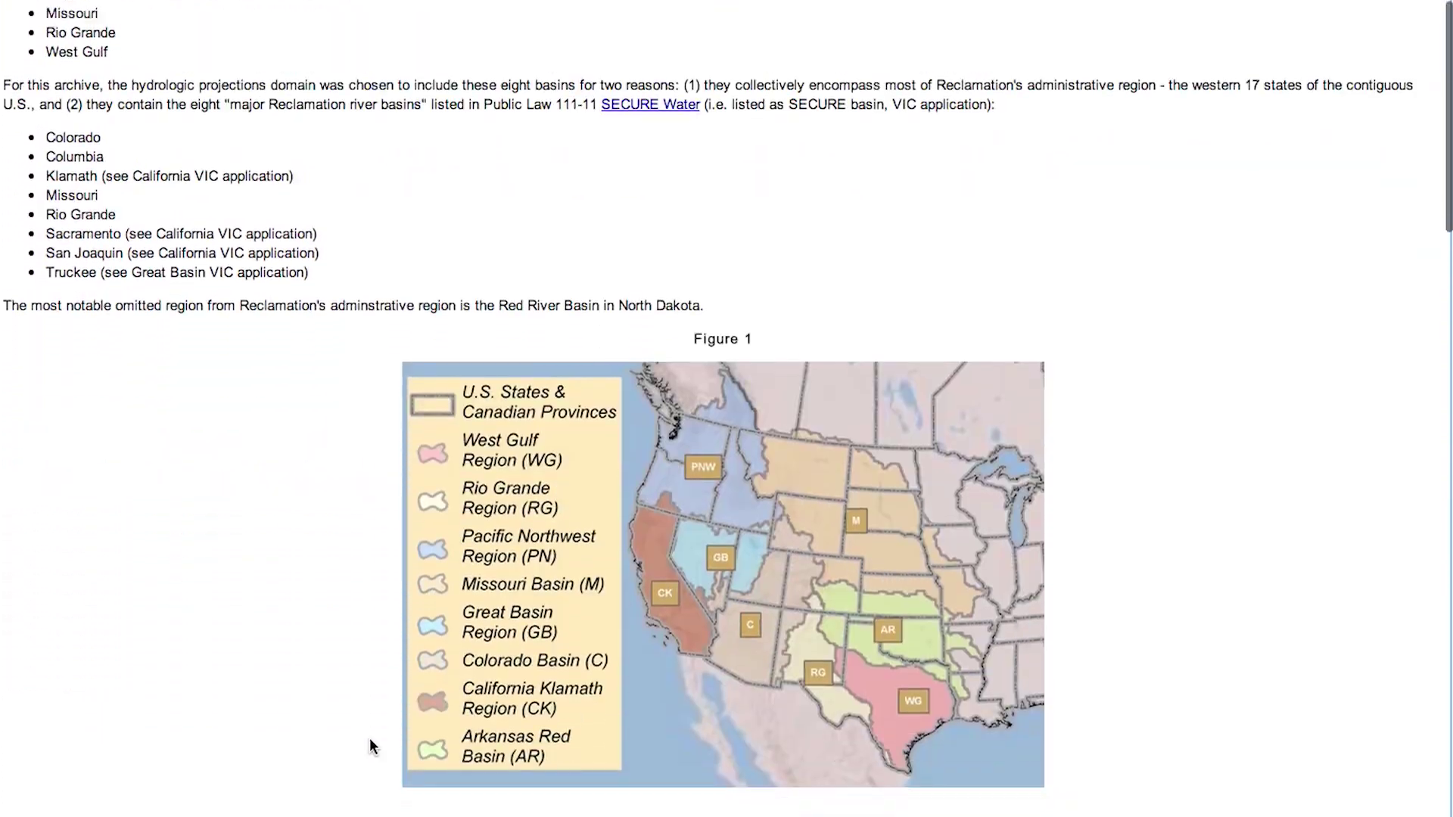
pyautogui.scroll(-8, 370, 738)
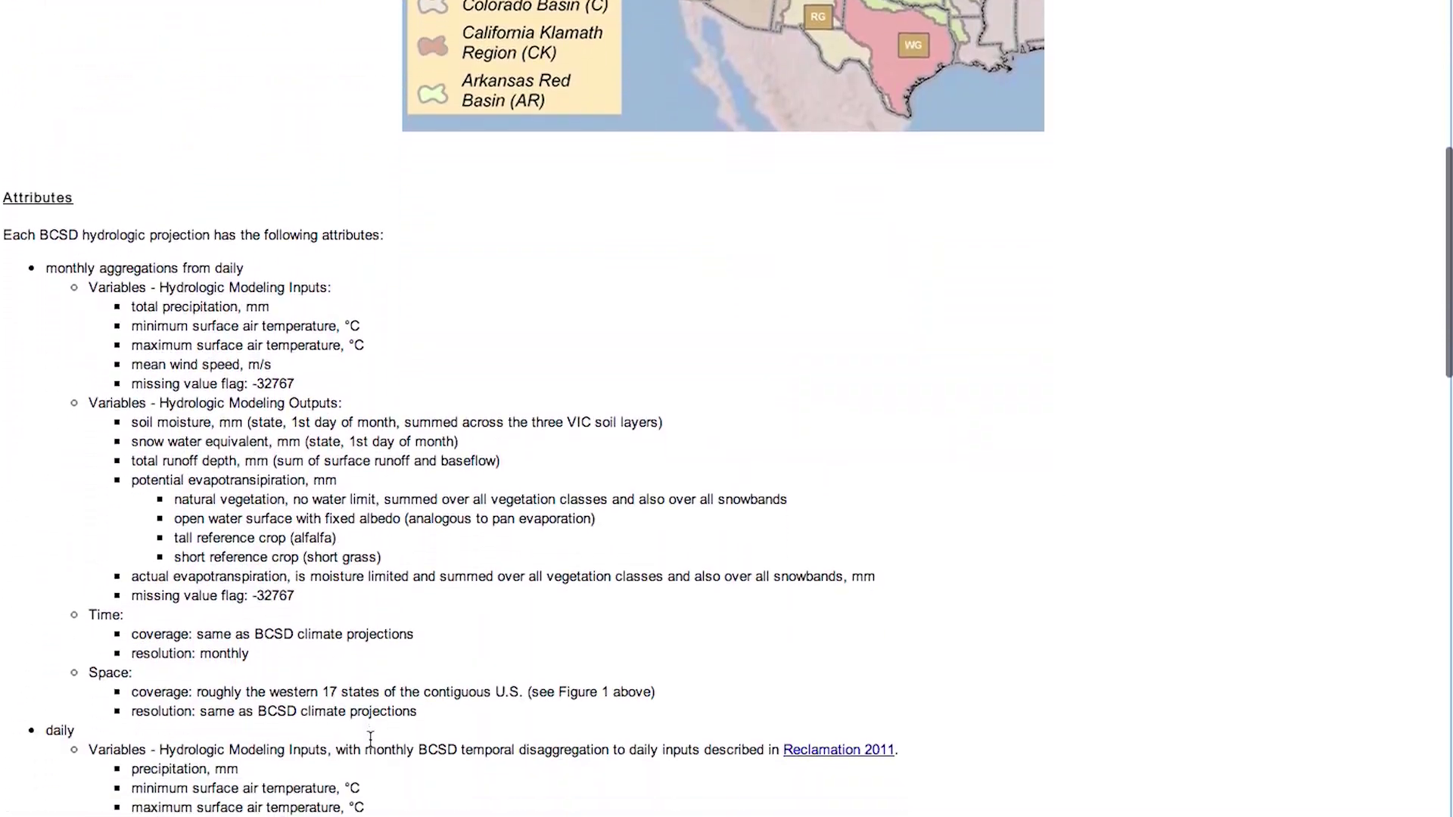
pyautogui.scroll(-1, 369, 738)
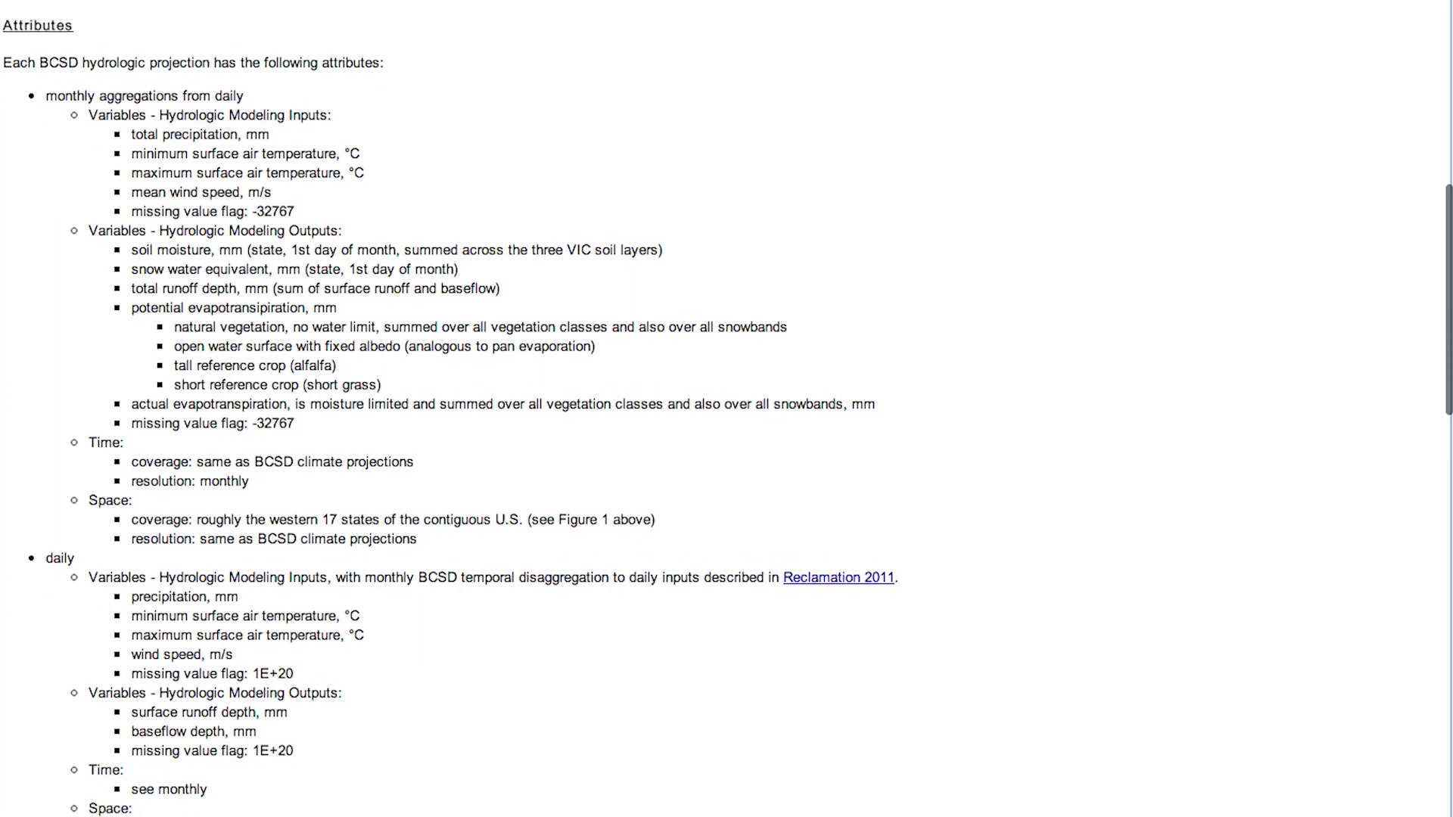
pyautogui.moveTo(9, 20); pyautogui.dragTo(295, 808)
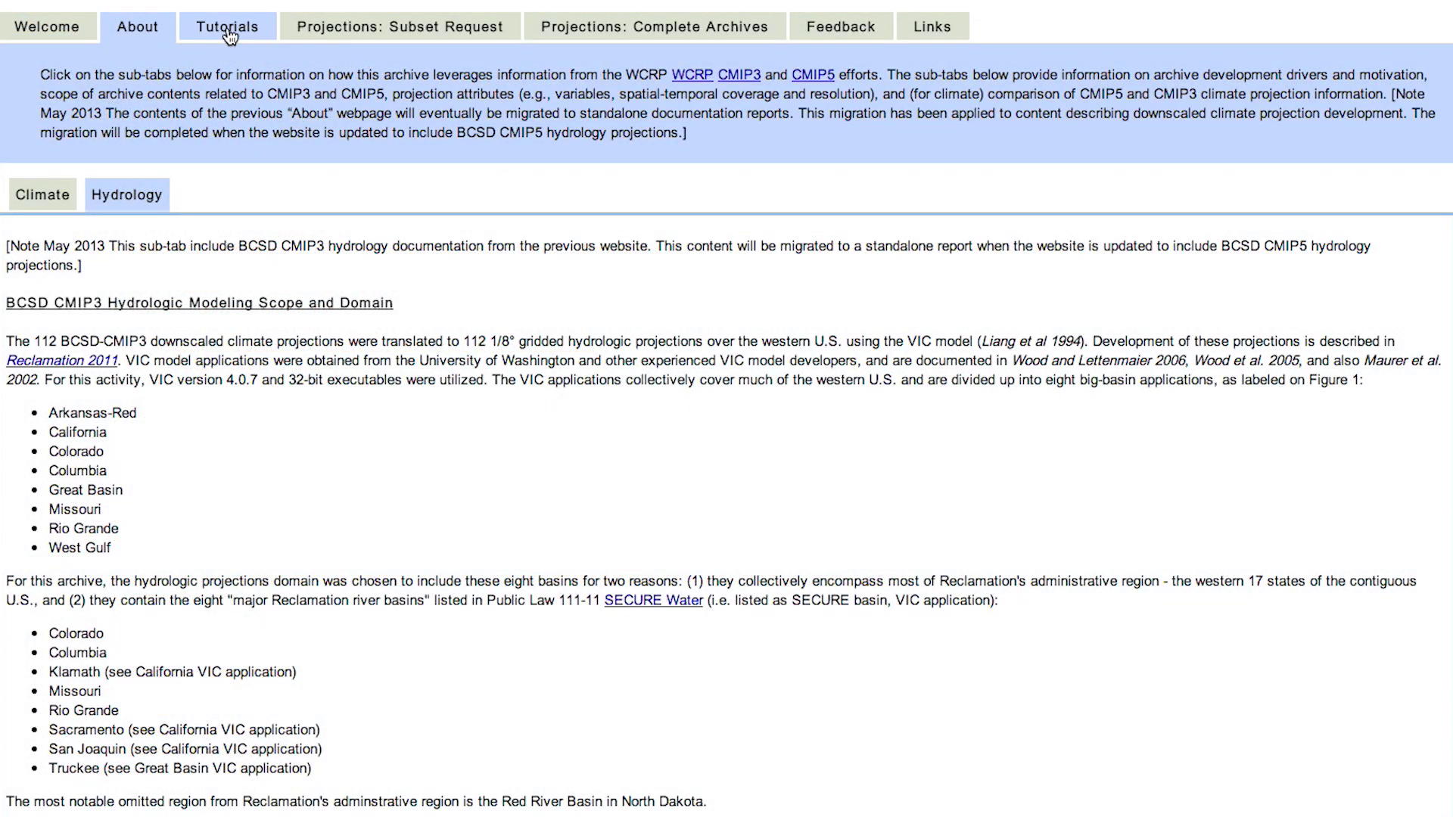
# - On the Tutorials page, view the BCCA Climate and BCSD Hydrology runoff tutorials
pyautogui.click(231, 36)
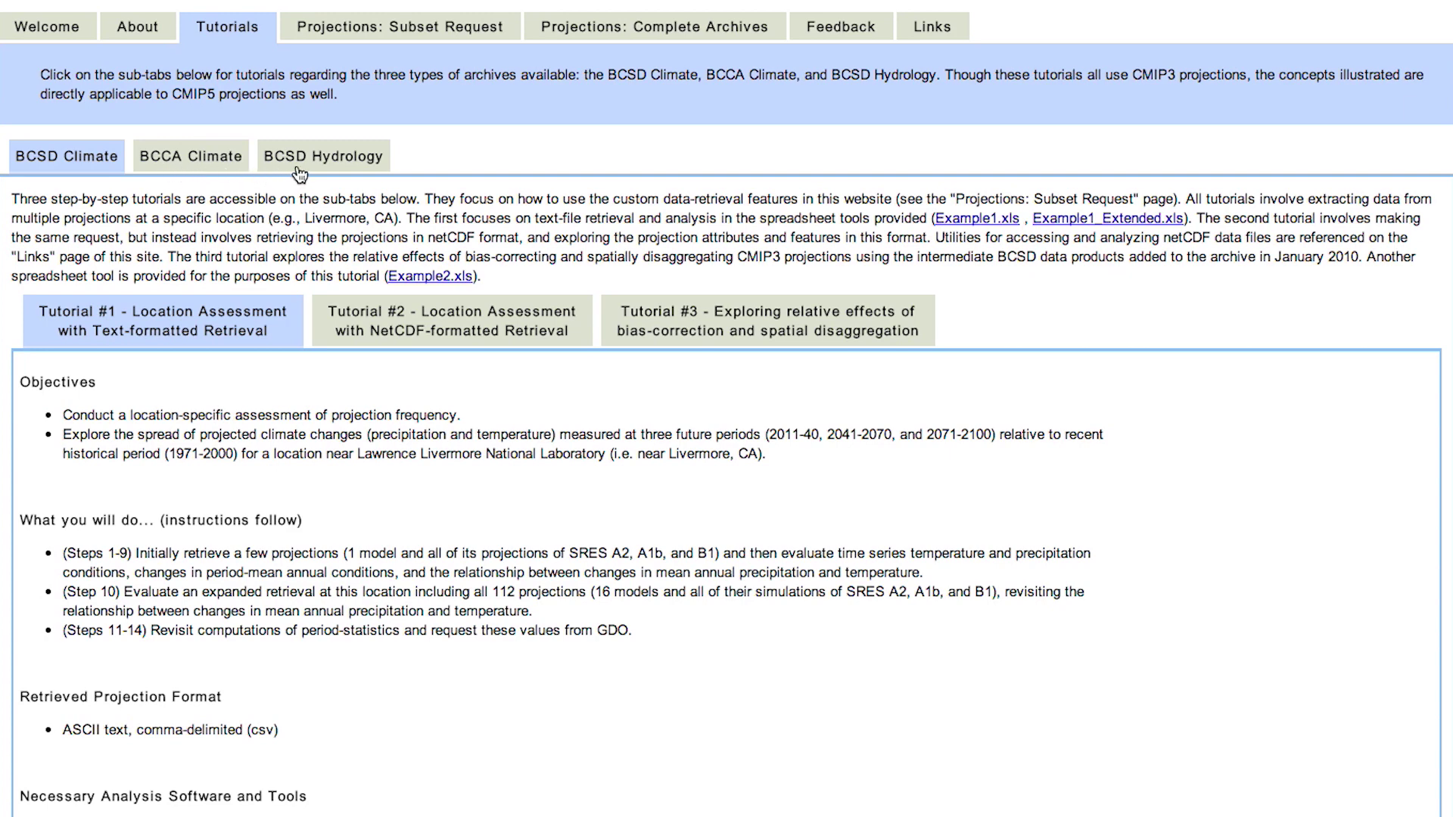
pyautogui.click(212, 163)
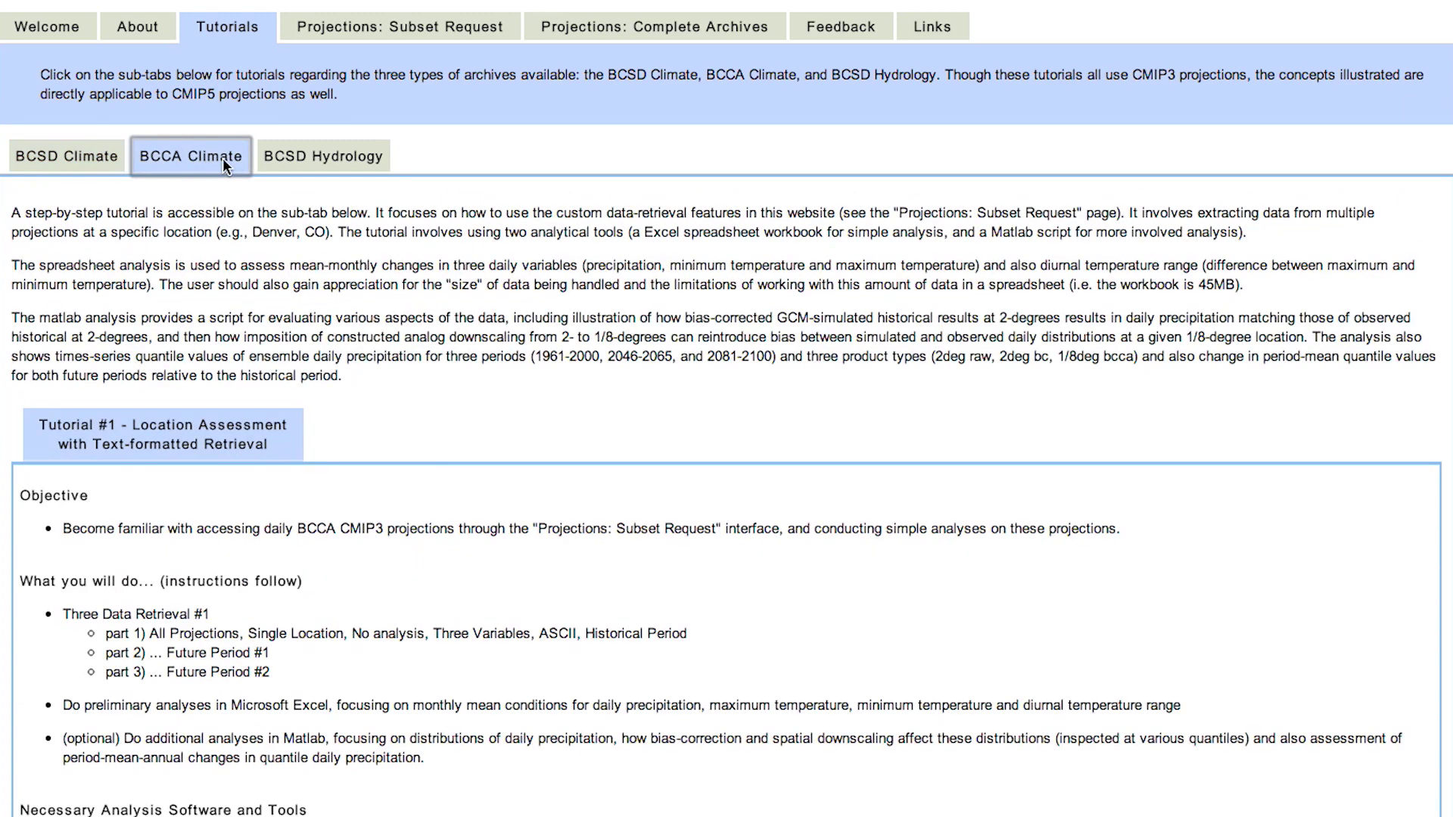
pyautogui.click(300, 162)
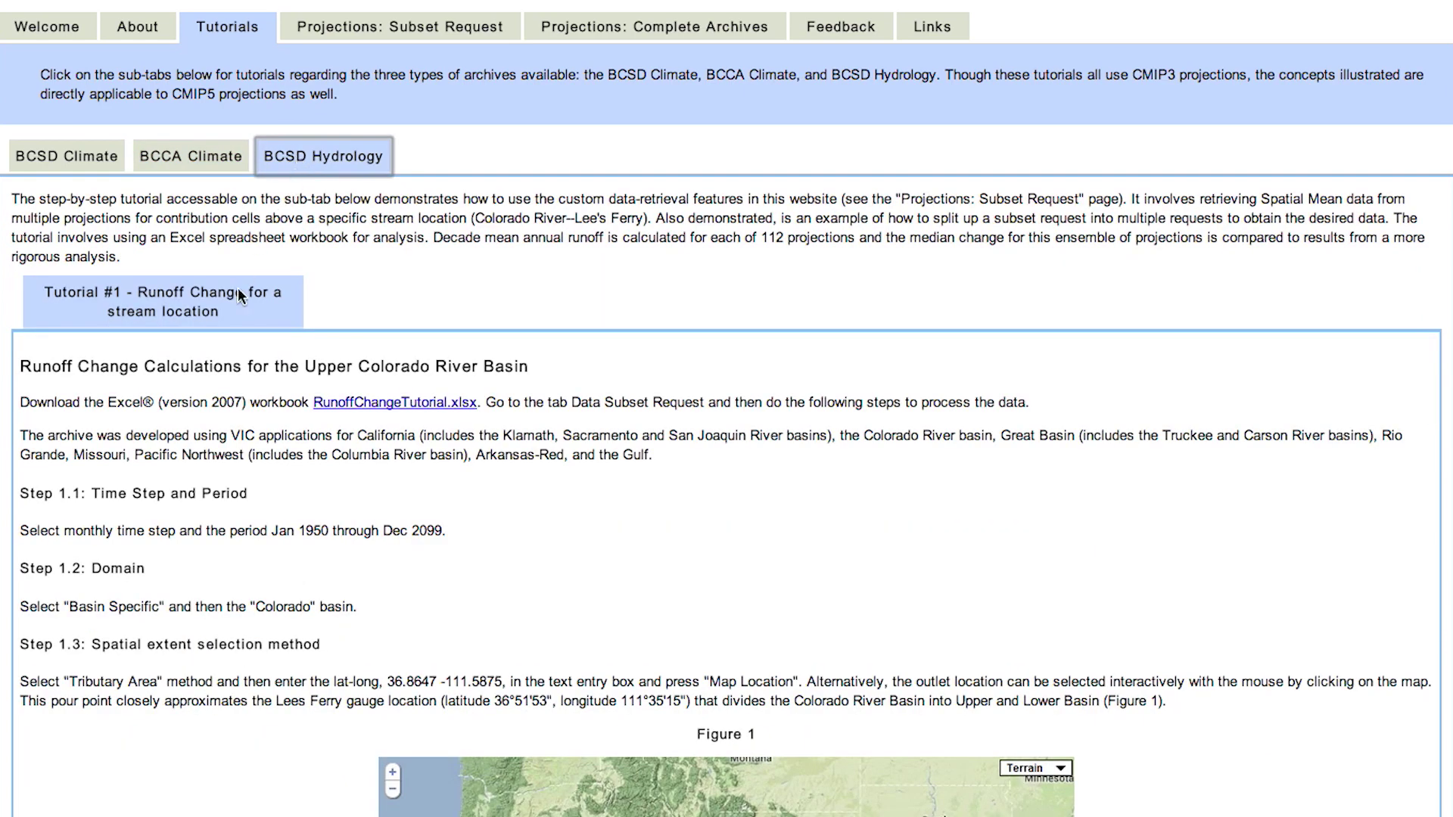
pyautogui.scroll(-5, 235, 307)
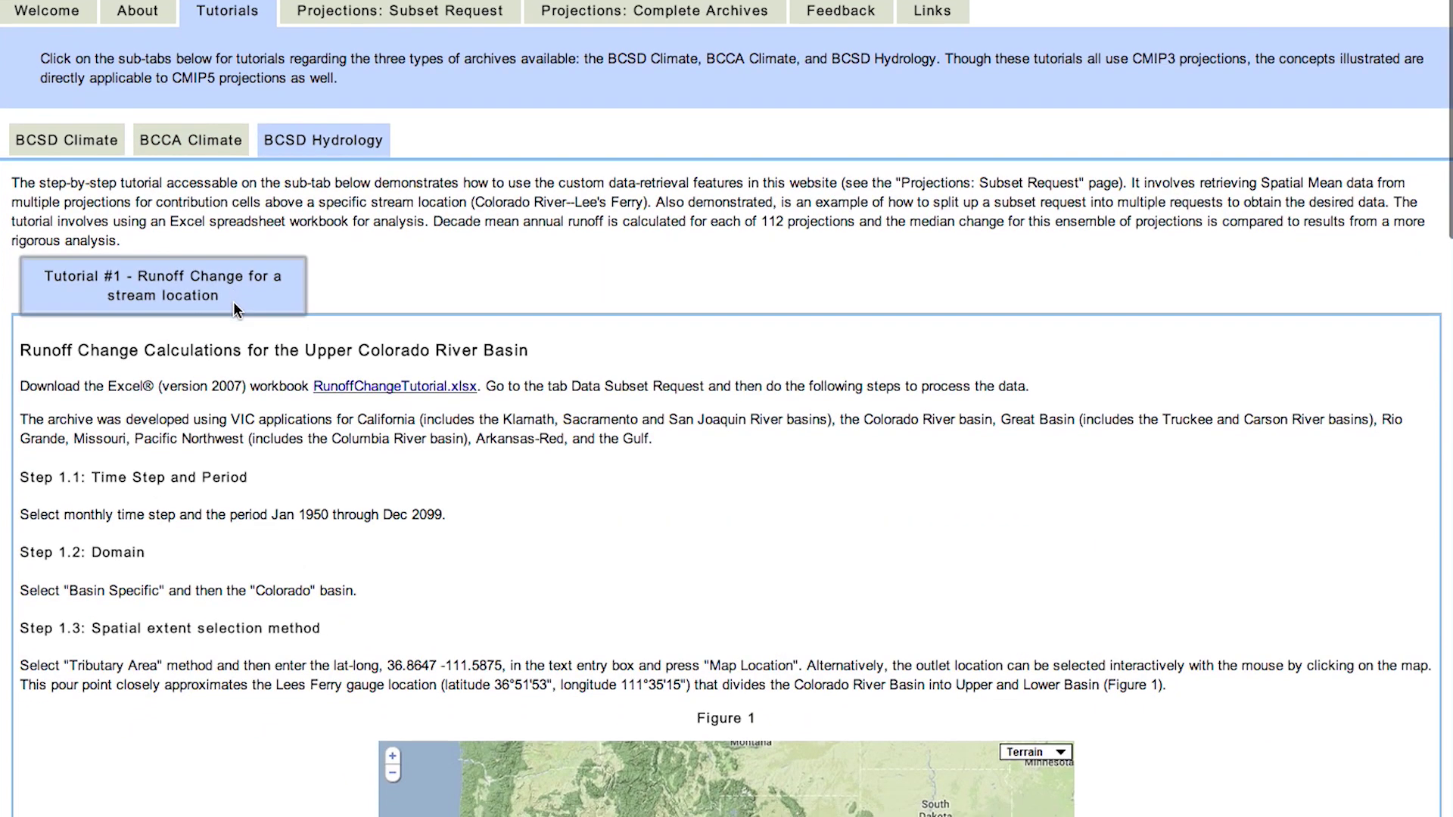
pyautogui.scroll(-4, 235, 308)
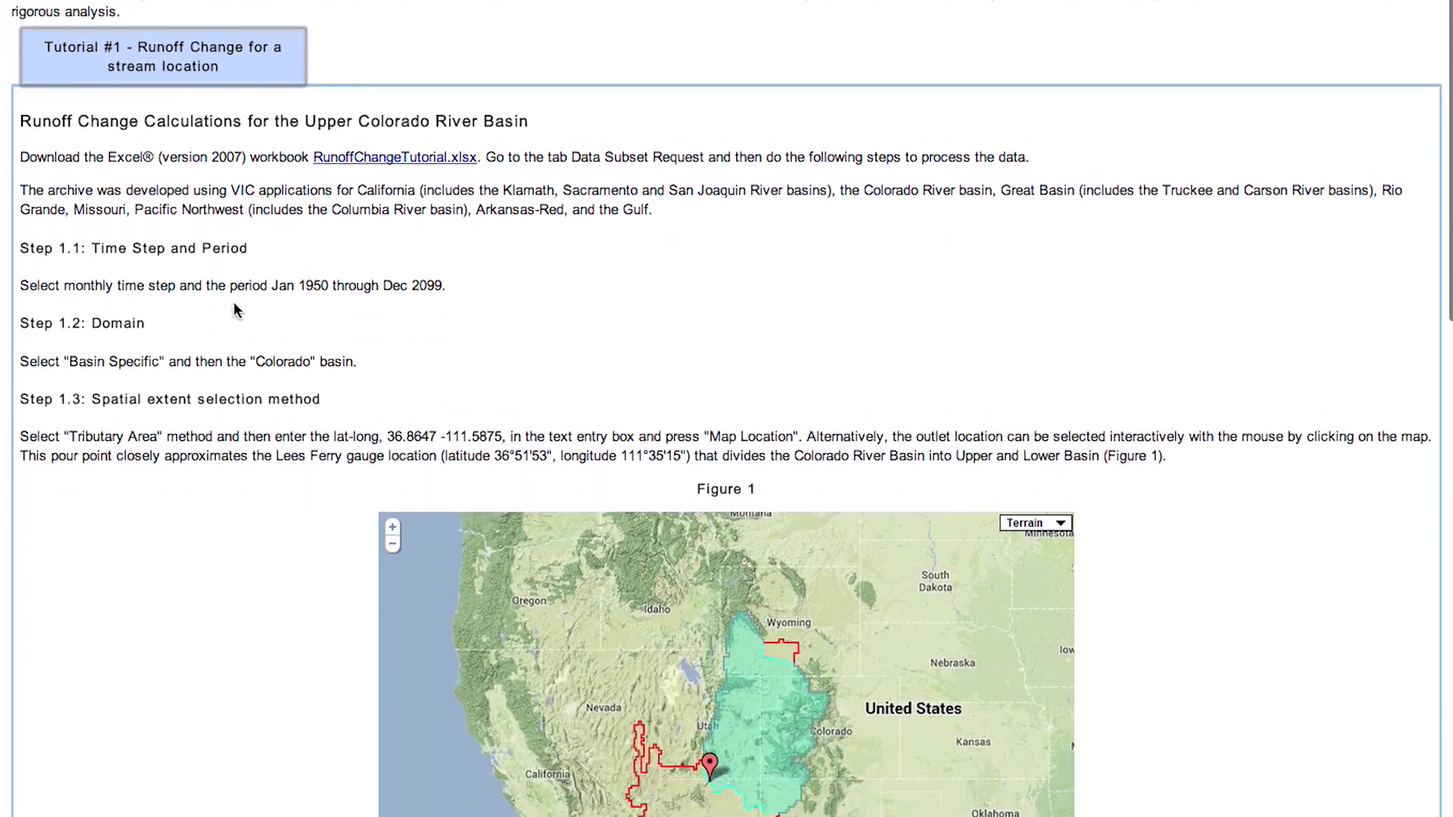
pyautogui.scroll(-1, 234, 307)
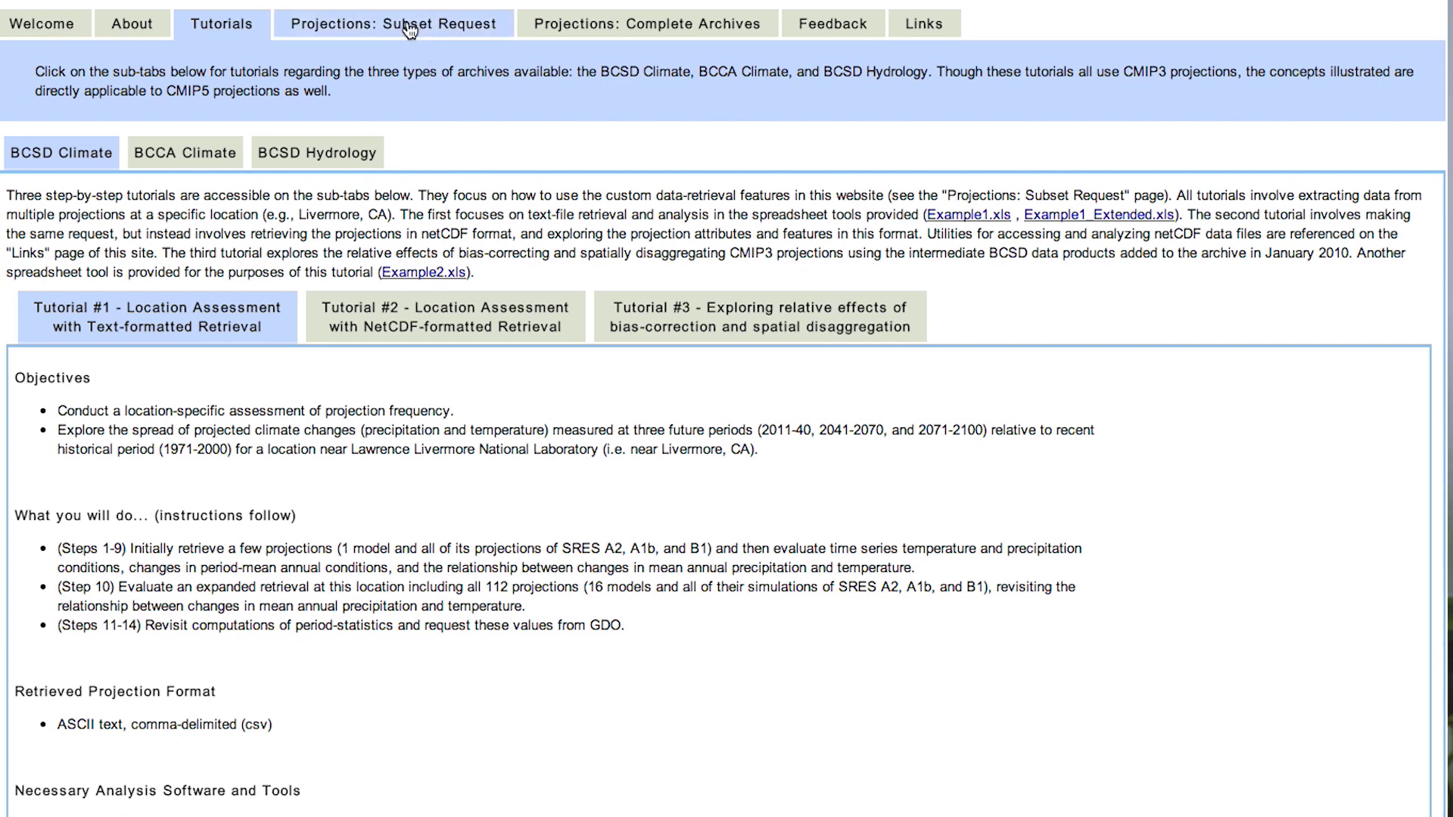
pyautogui.click(410, 30)
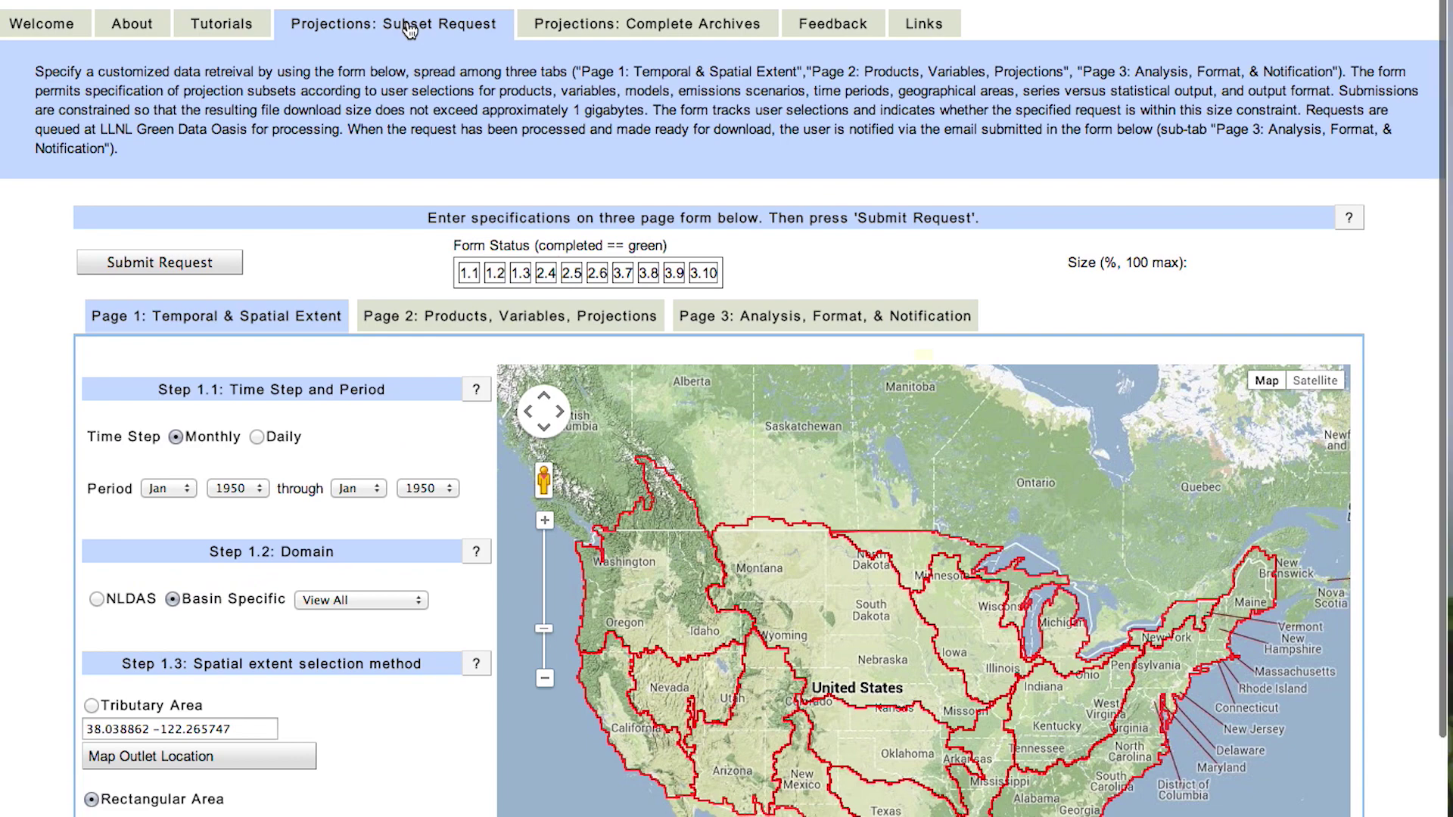
pyautogui.scroll(-3, 409, 30)
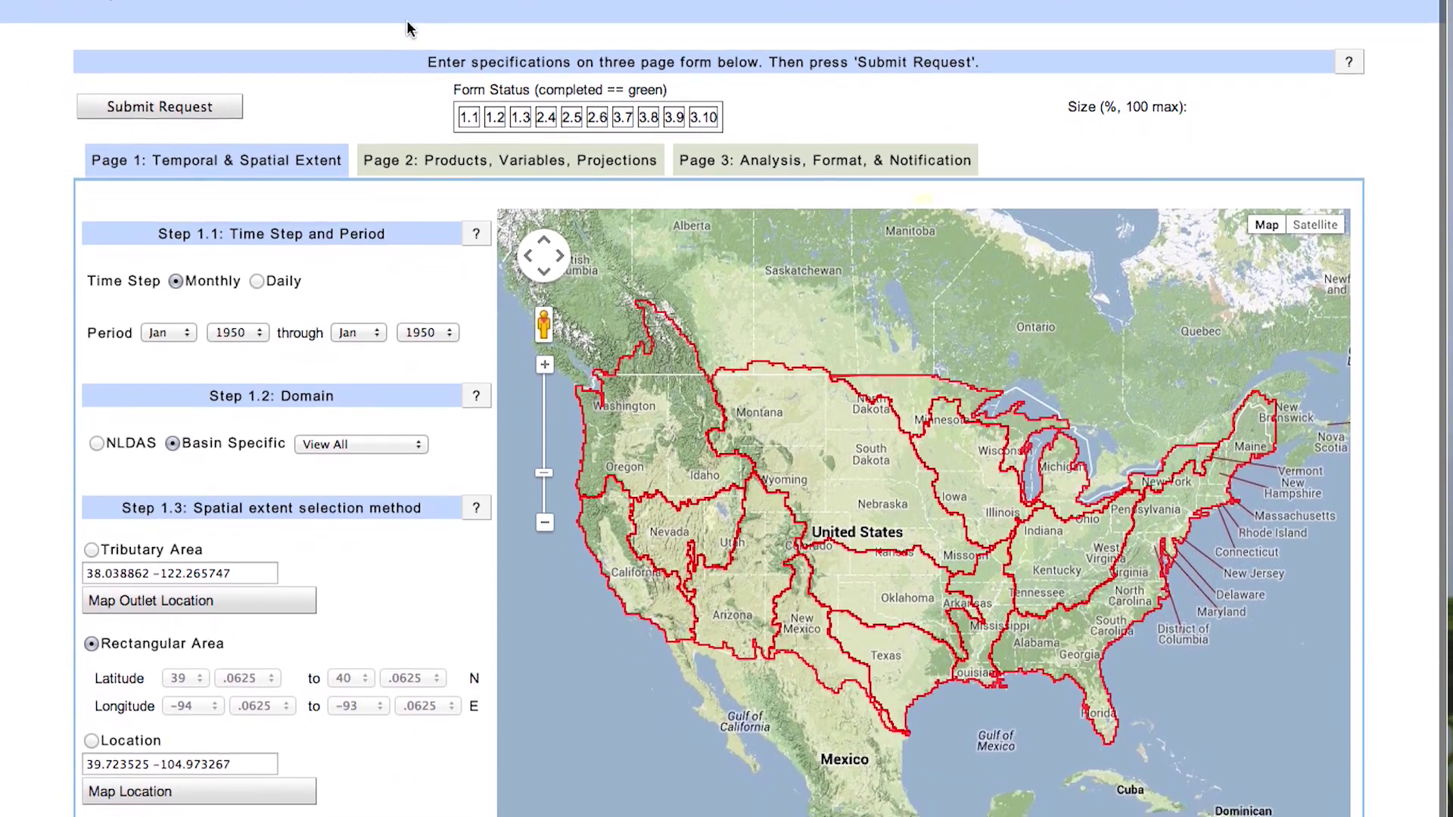
pyautogui.scroll(-1, 409, 30)
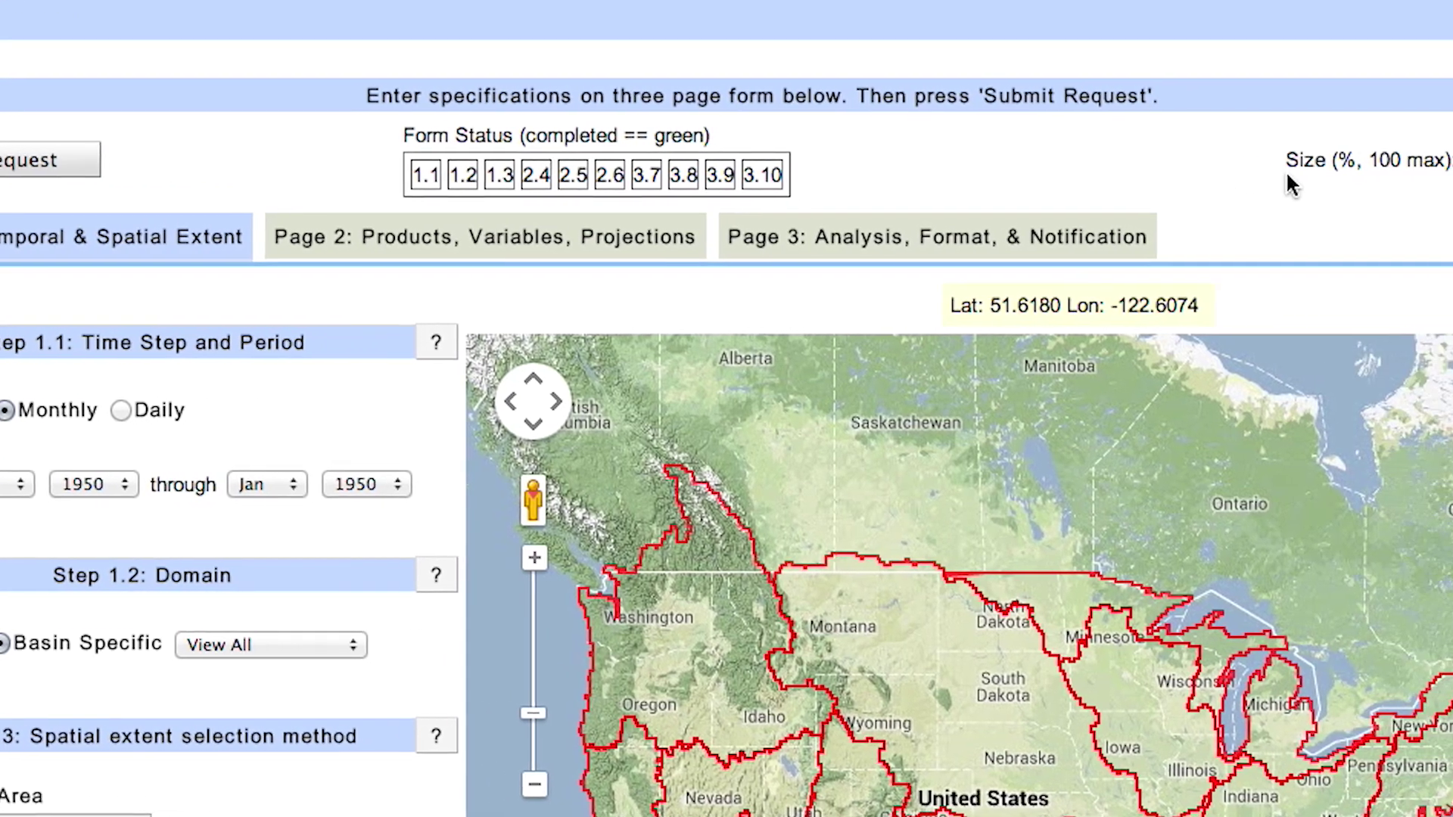
pyautogui.moveTo(1385, 159); pyautogui.dragTo(1232, 158)
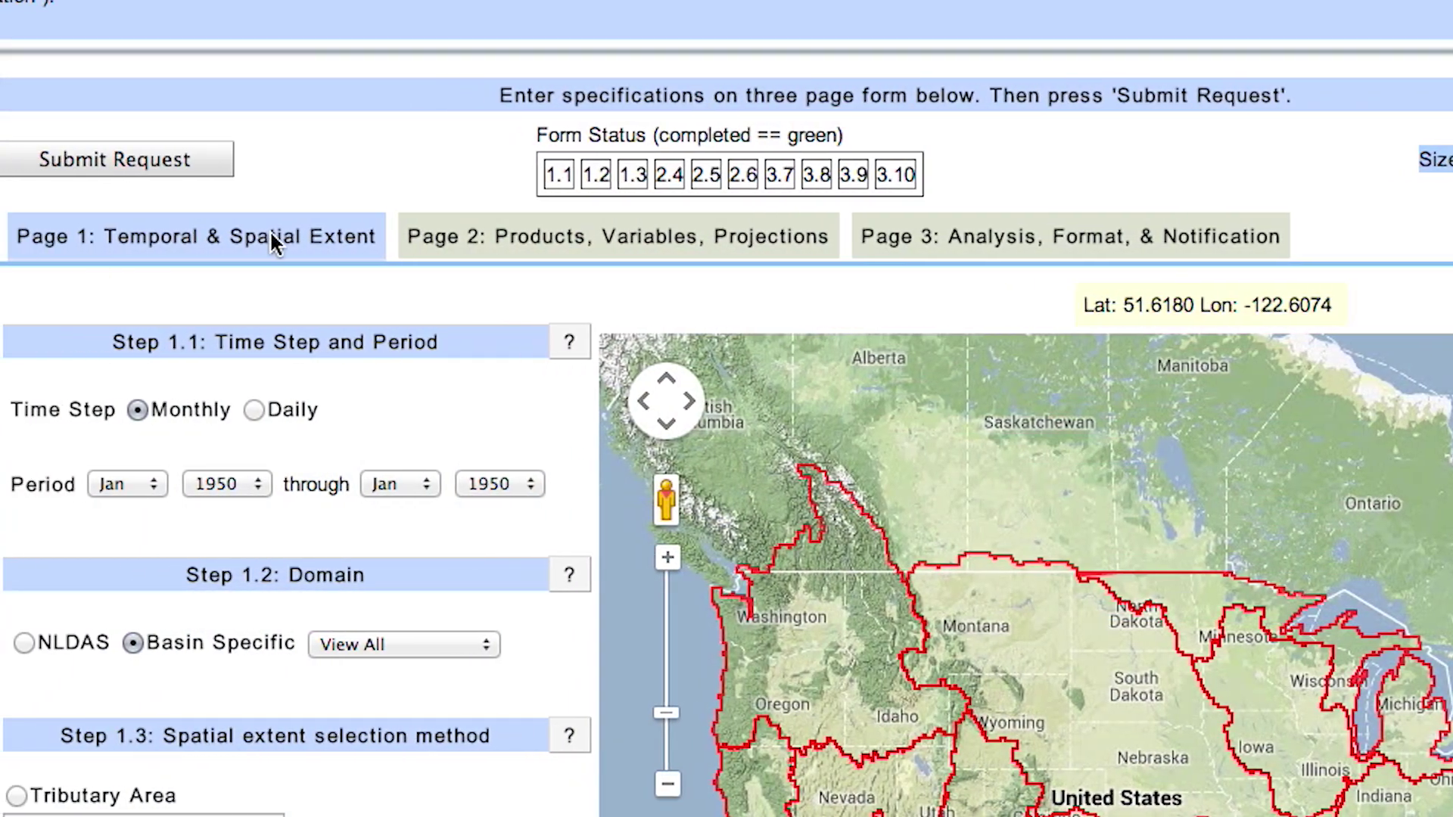
# - Scroll the request form to check the monthly Jan 1950 period and Step 1.1 status
pyautogui.scroll(-5, 308, 231)
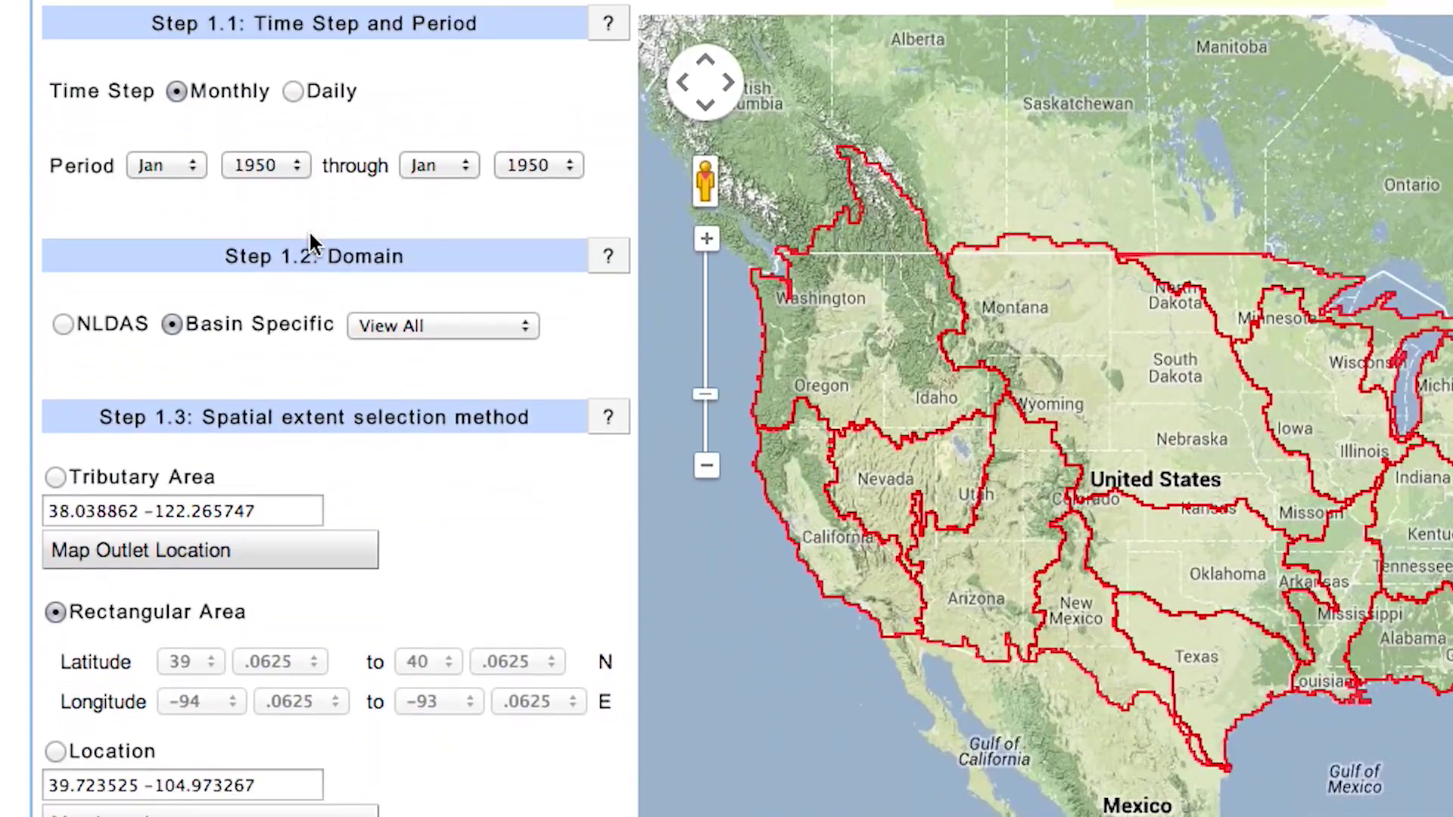
pyautogui.scroll(1, 308, 234)
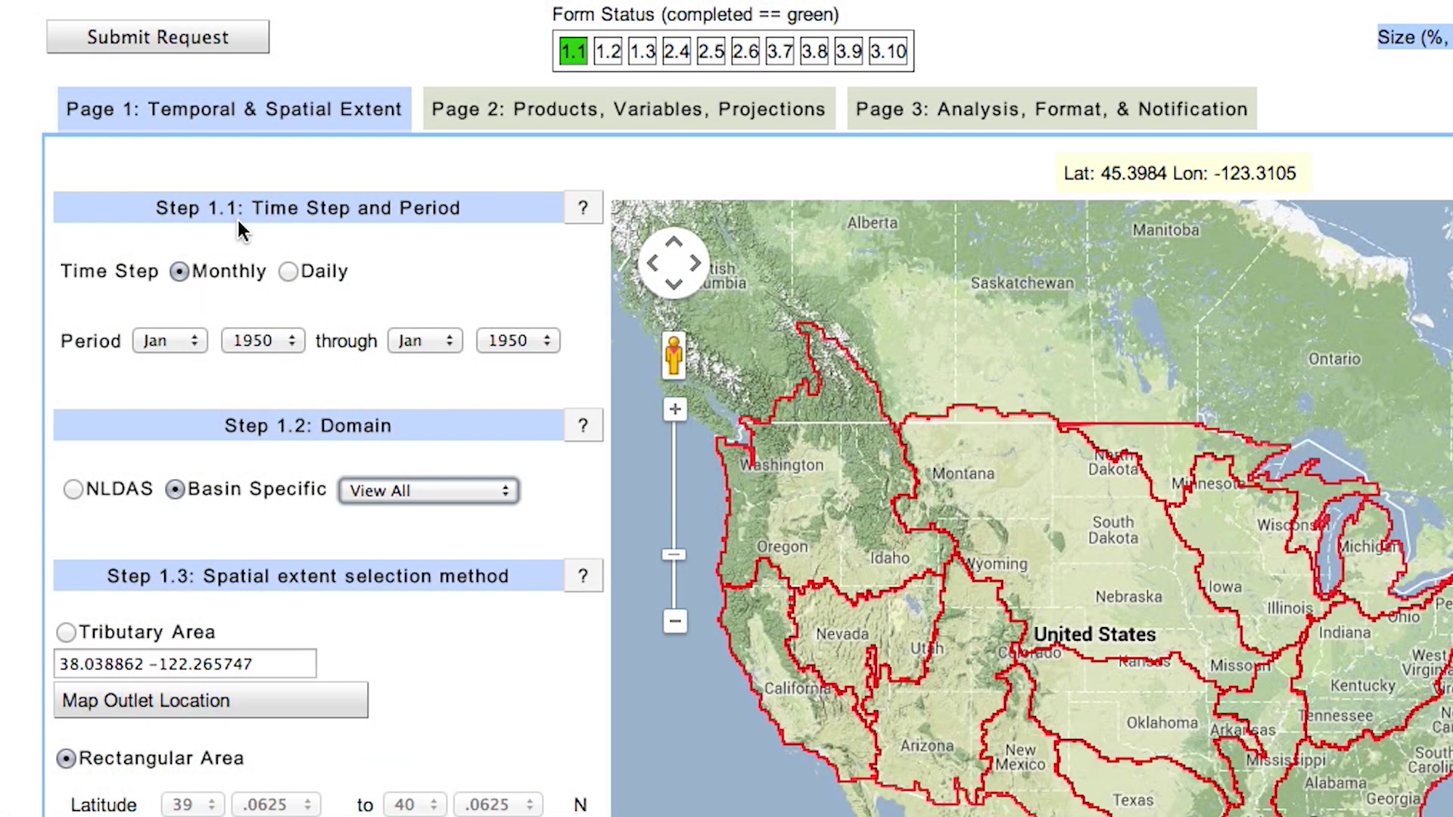
# - Keep the period start at Jan 1950
pyautogui.click(189, 344)
pyautogui.click(242, 341)
pyautogui.click(265, 342)
pyautogui.click(269, 341)
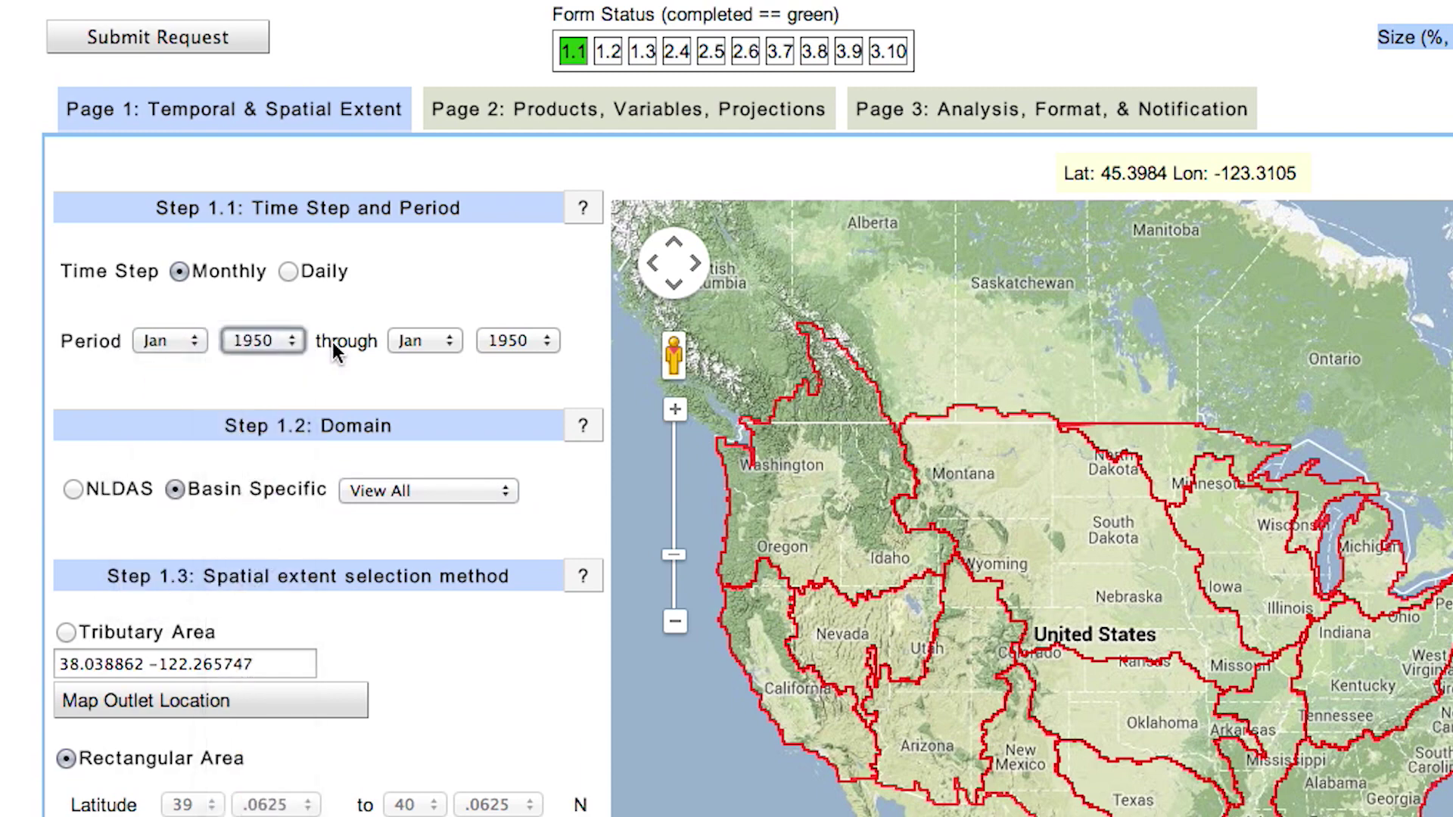
# - Set the end year to 2099 and choose Colorado as the basin domain
pyautogui.click(523, 340)
pyautogui.click(524, 339)
pyautogui.click(536, 339)
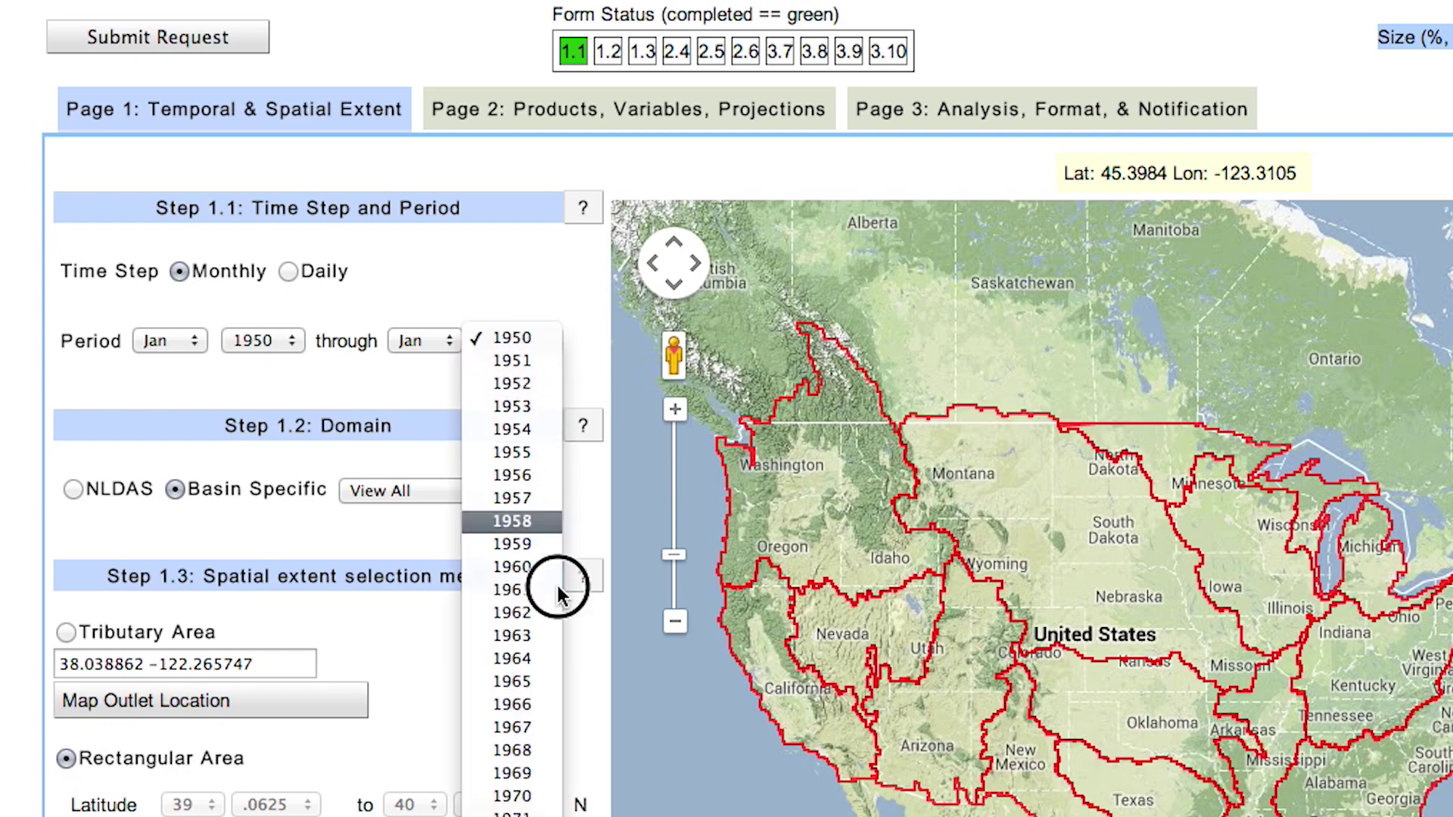
pyautogui.scroll(-20, 512, 575)
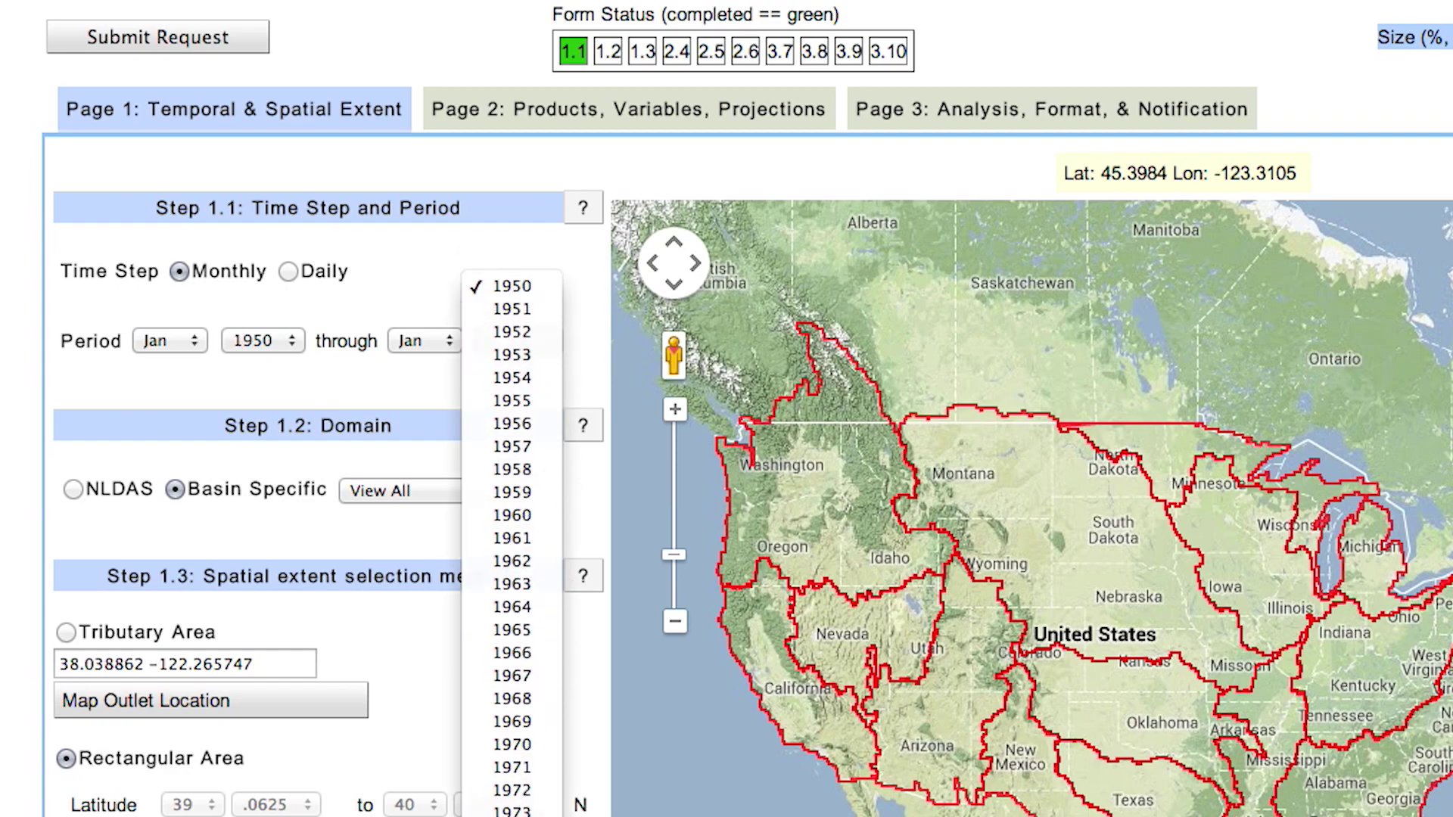
pyautogui.scroll(-10, 511, 575)
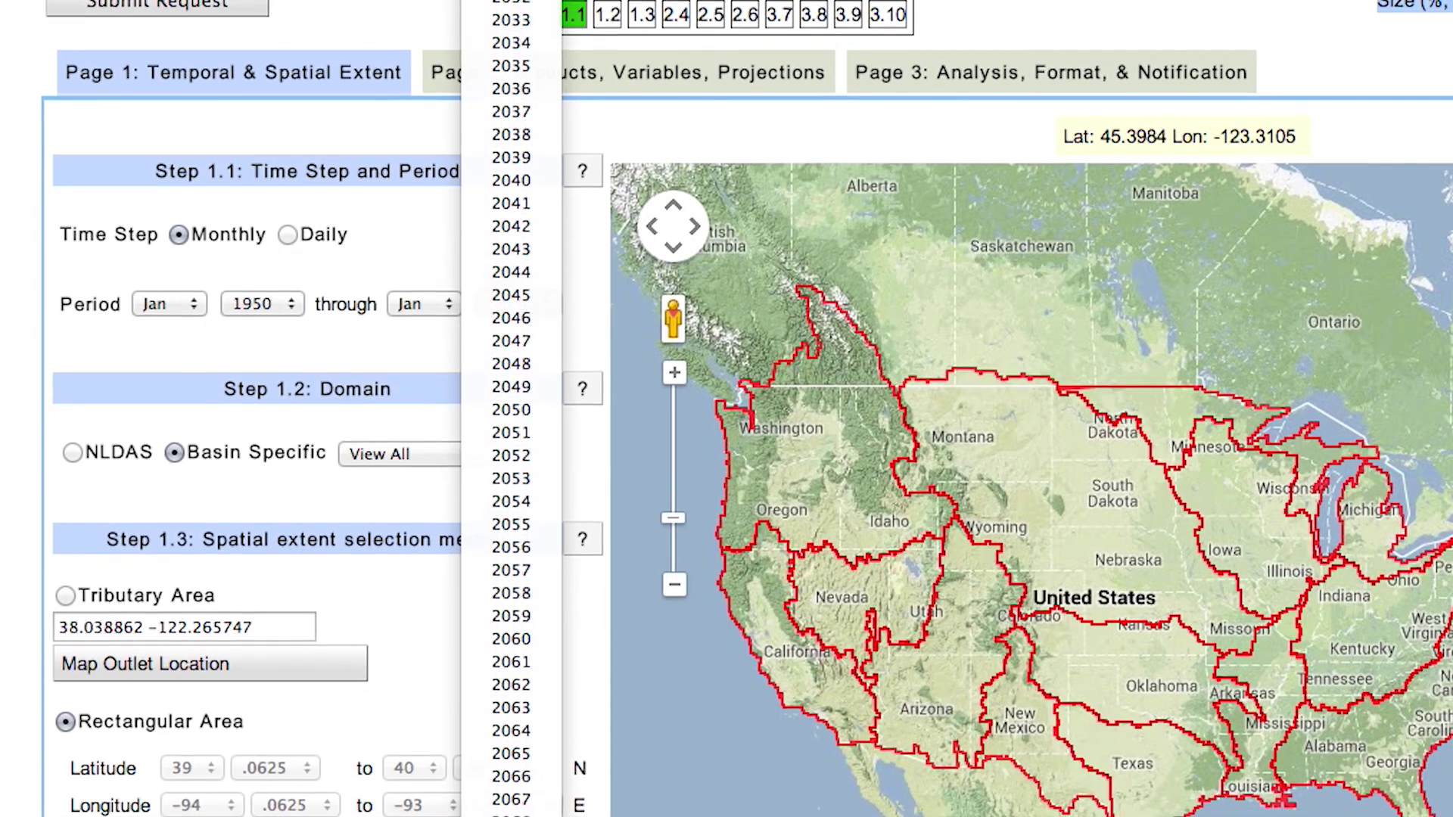
pyautogui.press('Return')
pyautogui.scroll(-3, 747, 408)
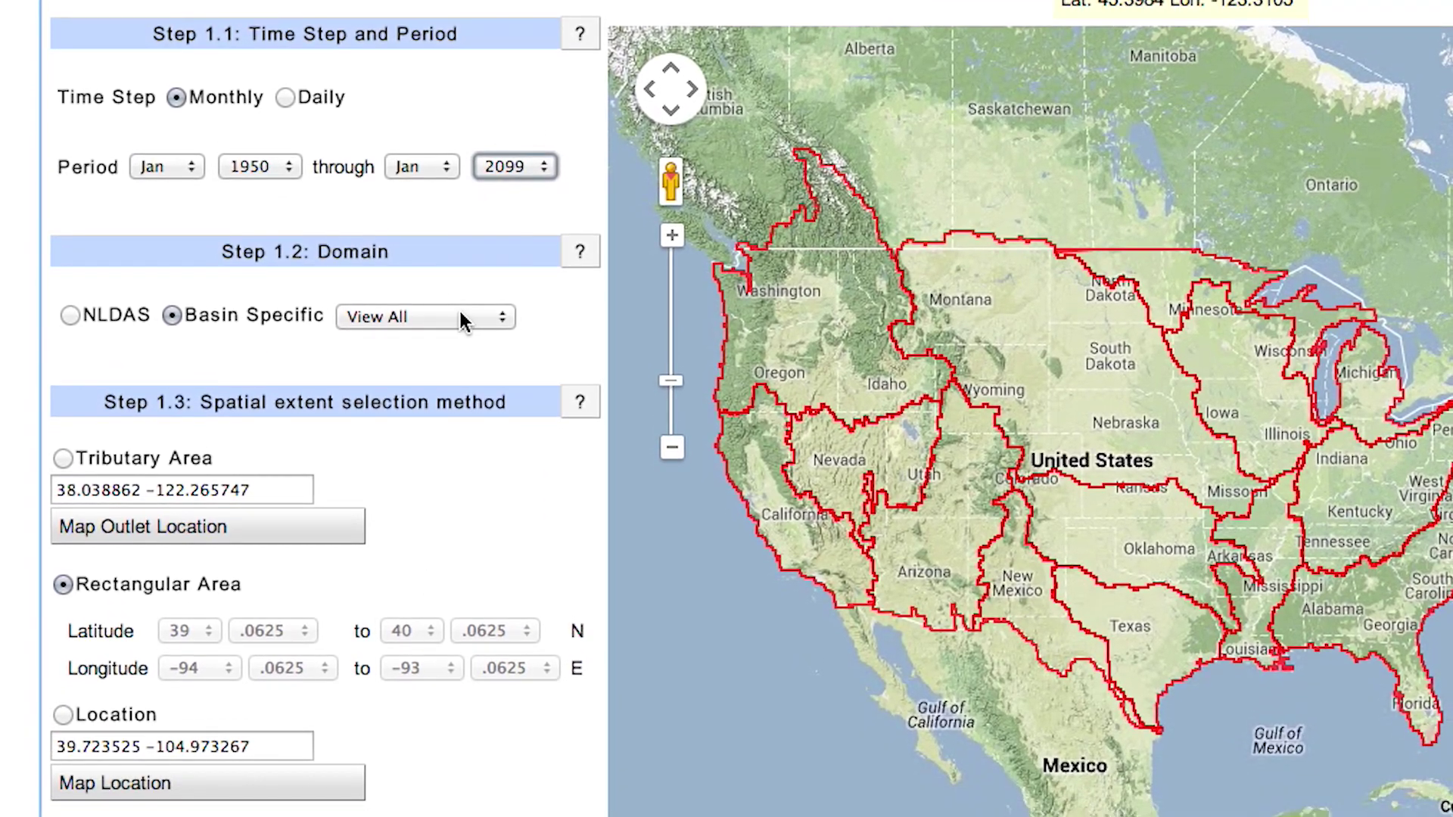
pyautogui.click(460, 311)
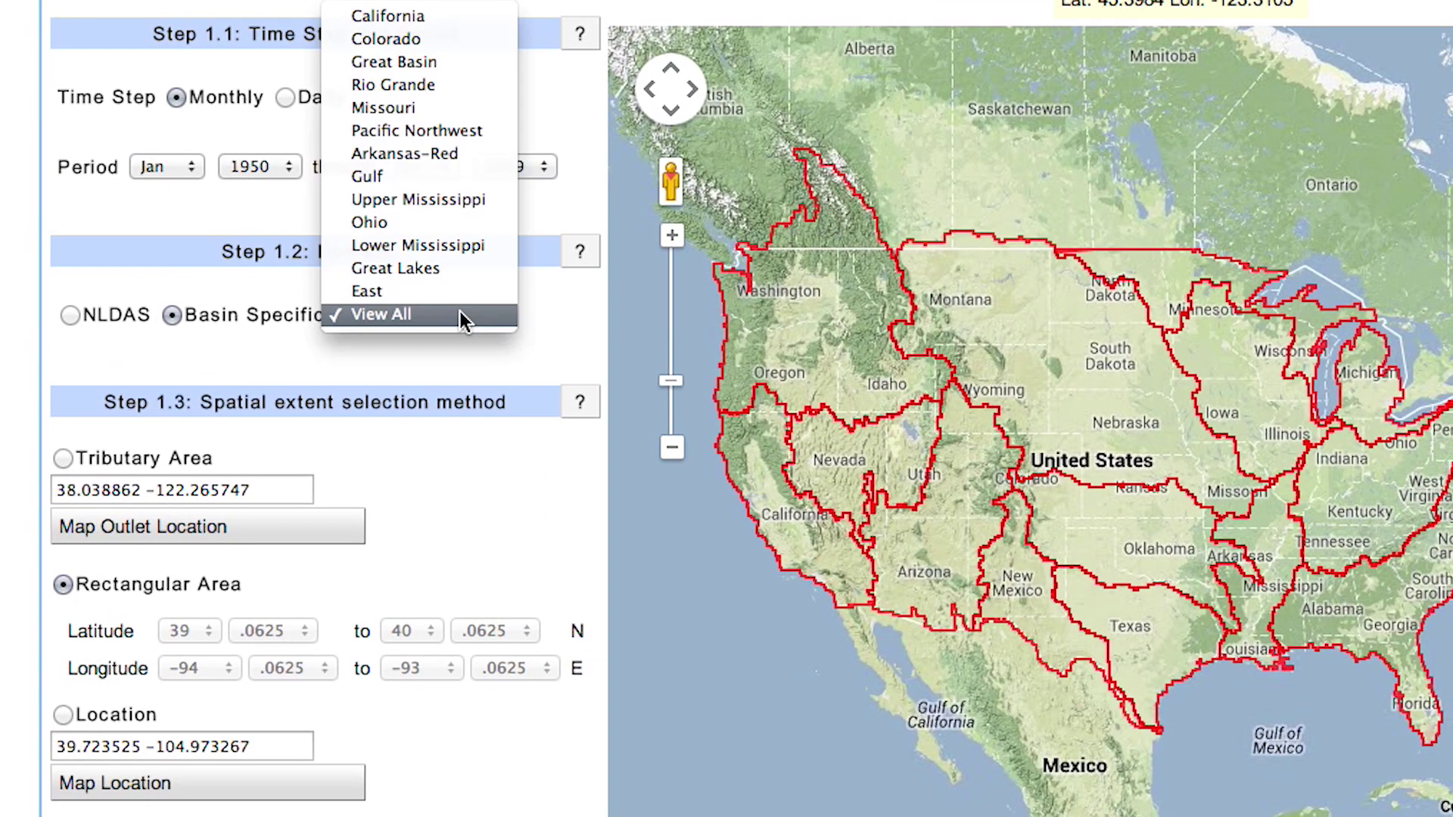
pyautogui.click(384, 39)
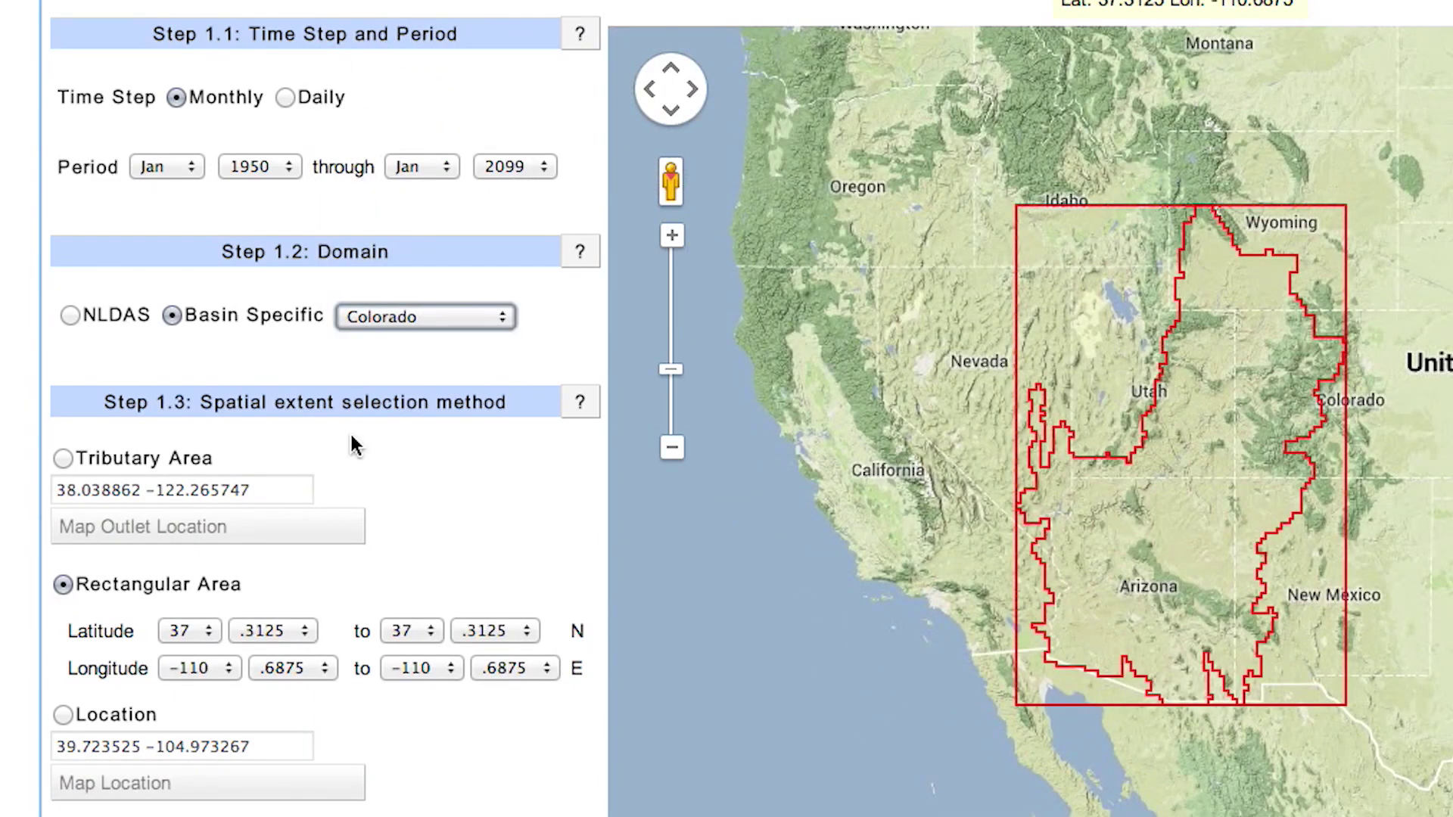
# - Switch to Tributary Area with outlet 36.8647 -111.5875 and map its contributing area
pyautogui.click(65, 457)
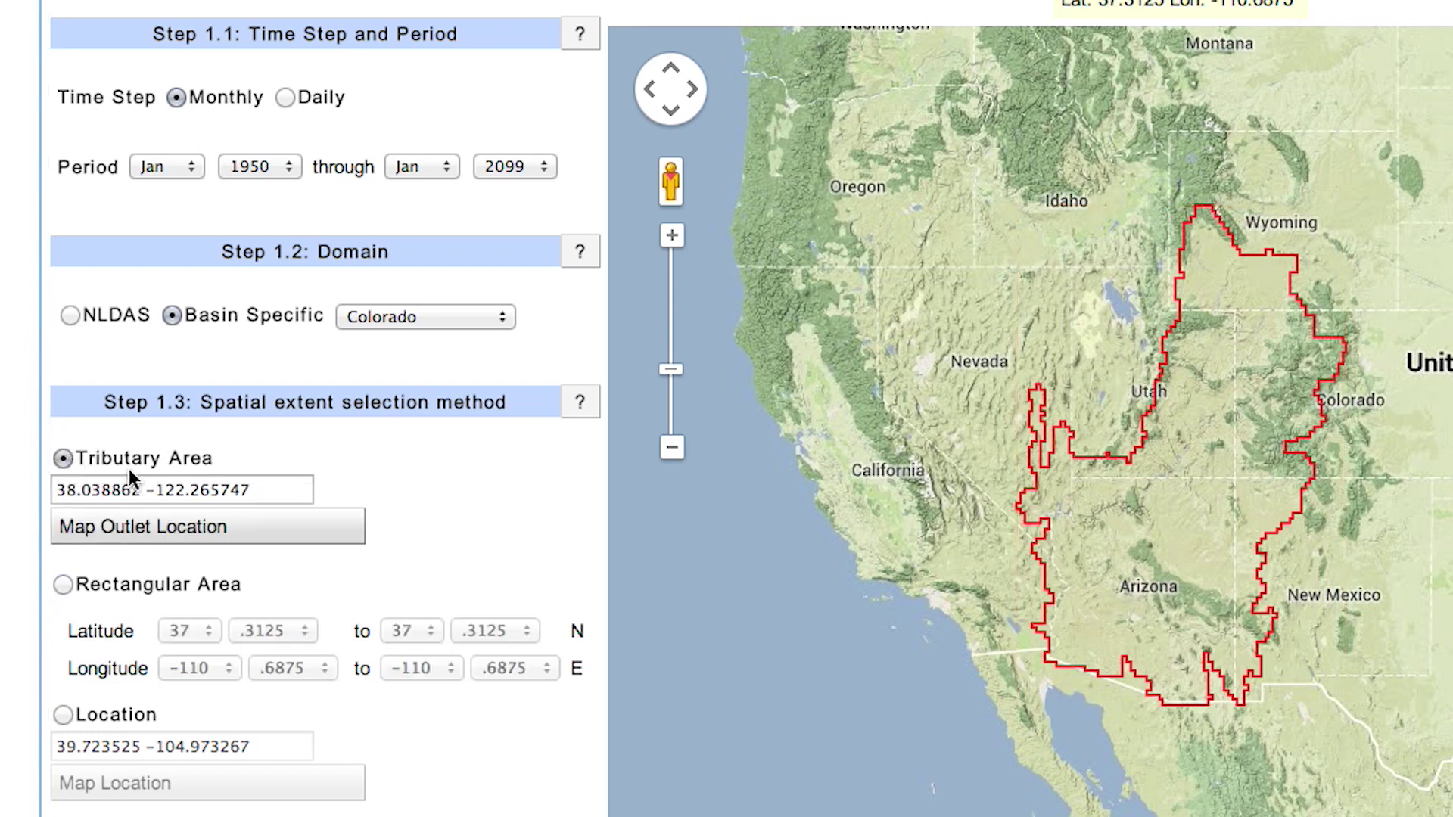
pyautogui.moveTo(280, 486); pyautogui.dragTo(2, 486)
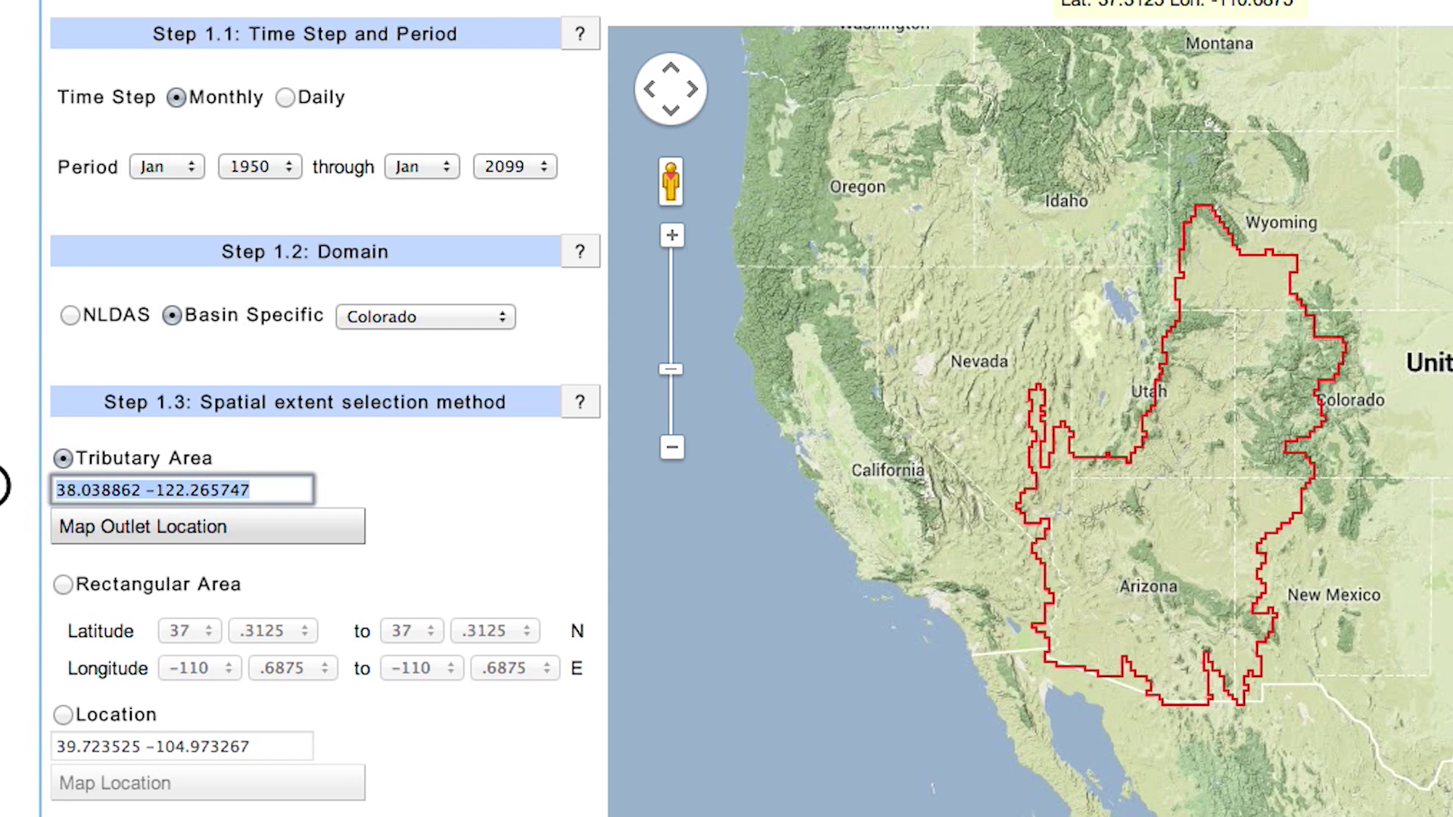
pyautogui.write('36.8647 -111.5875')
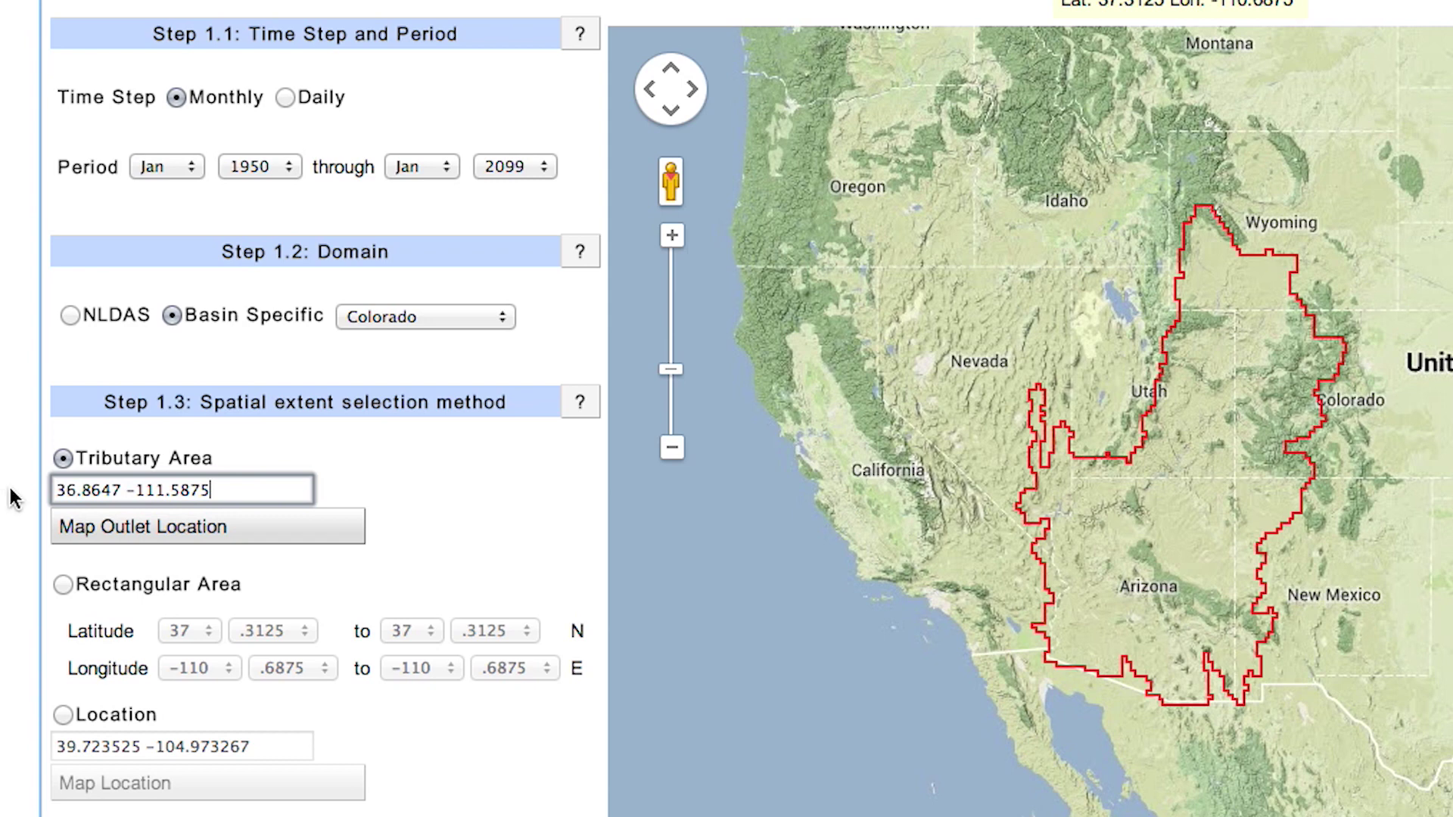
pyautogui.click(168, 542)
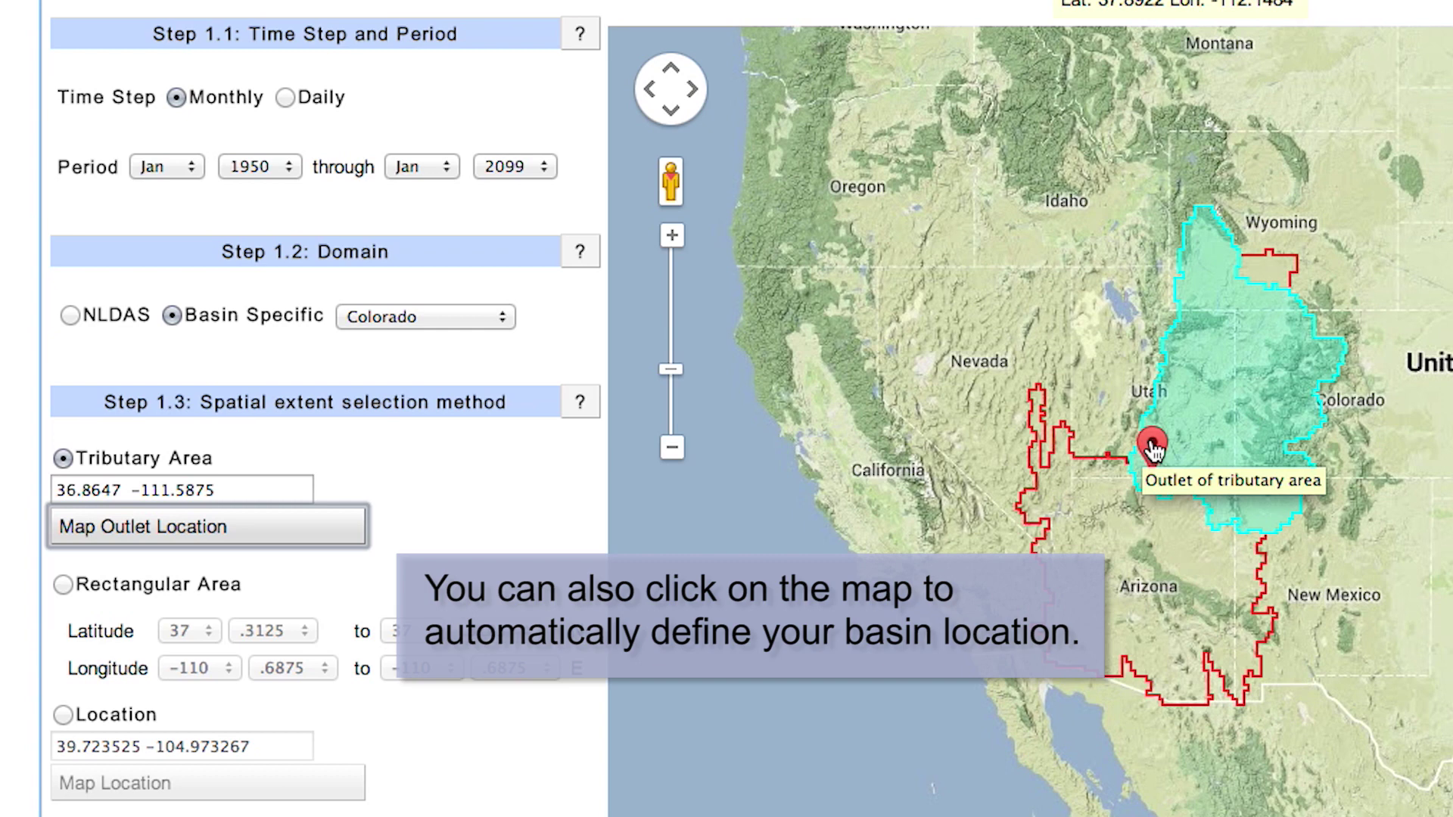
# - Show the tributary's catchment summary and read the Step 1.3 spatial-extent help
pyautogui.click(1151, 450)
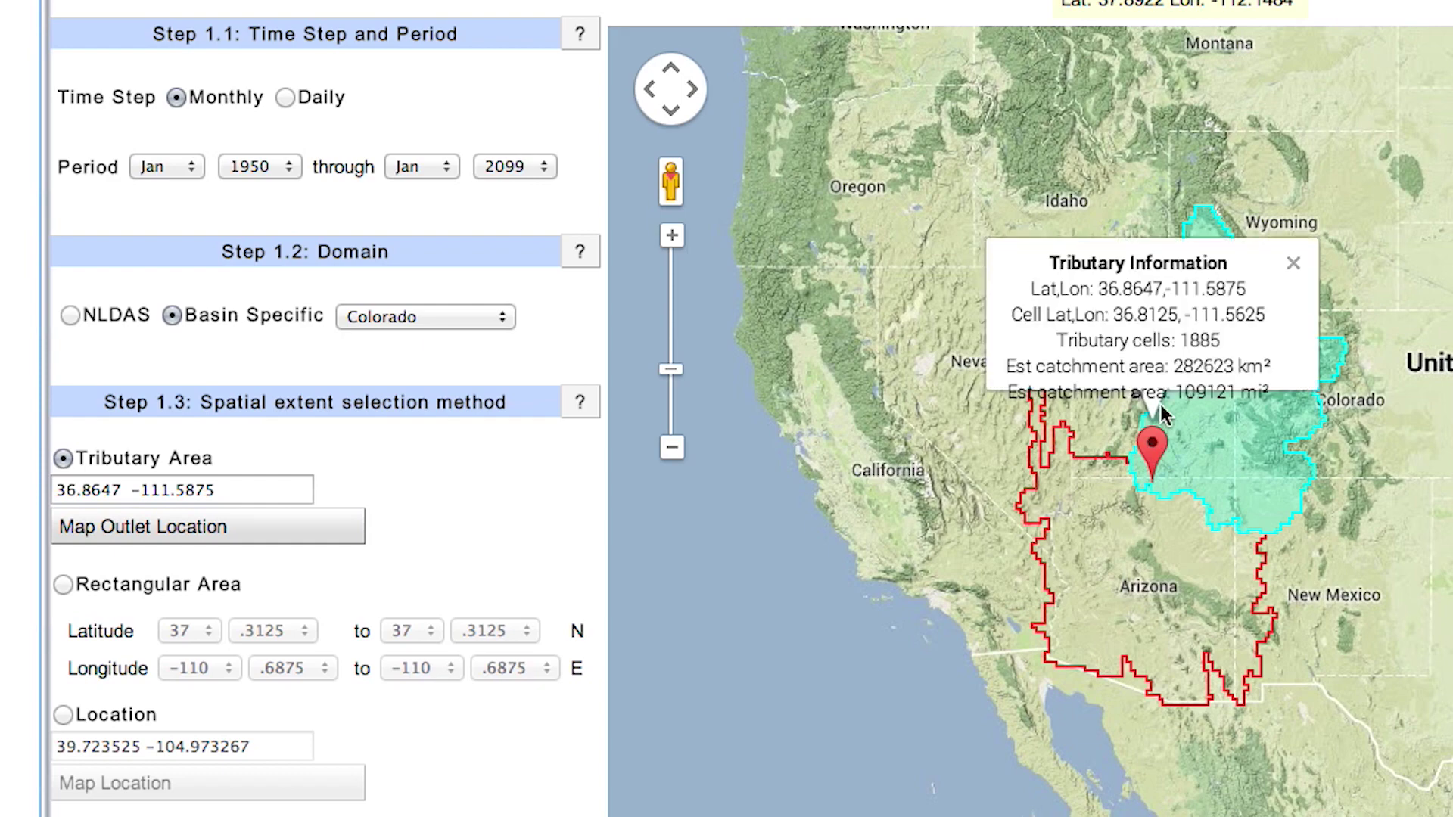
pyautogui.scroll(-1, 1247, 364)
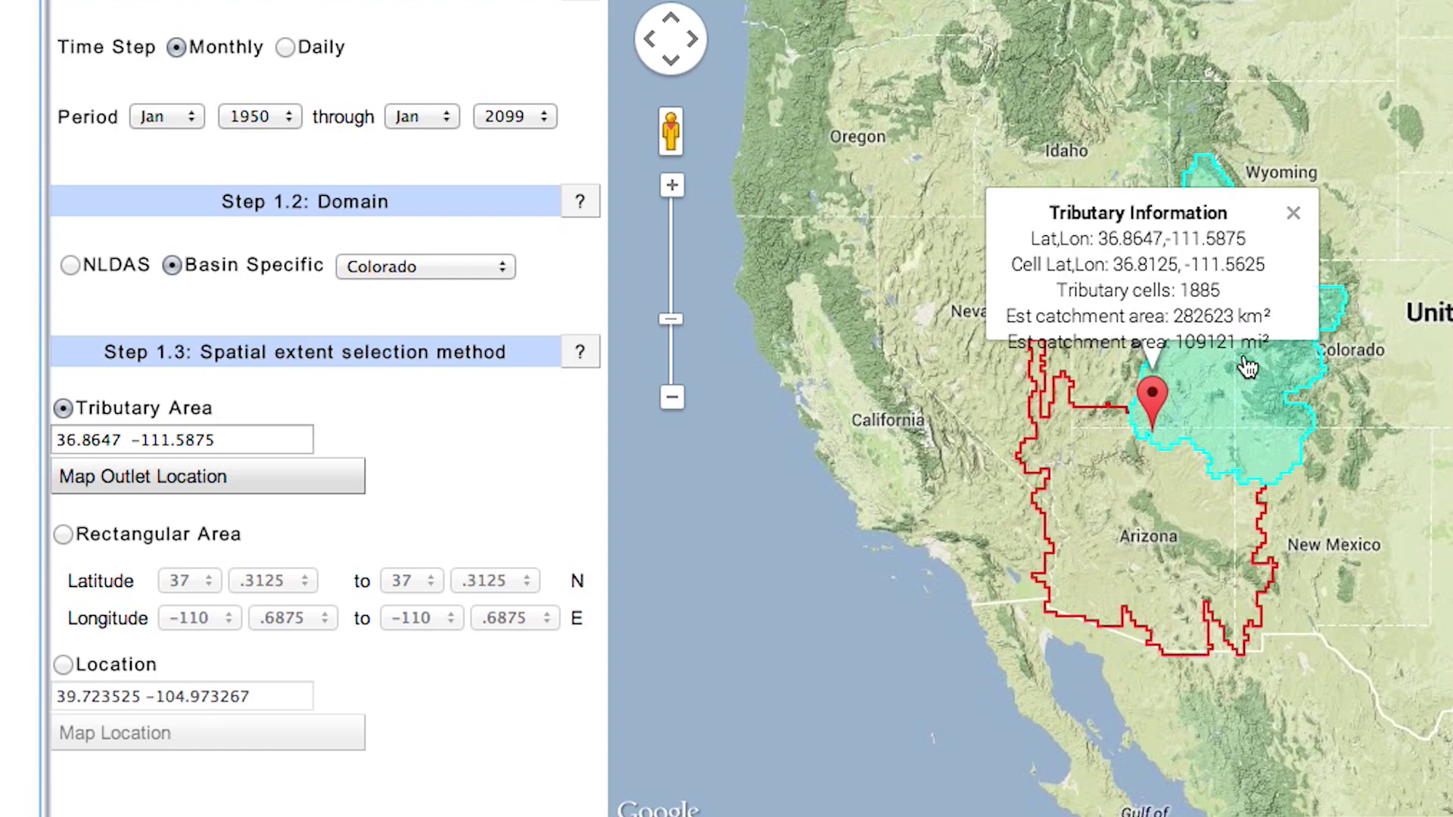
pyautogui.click(583, 353)
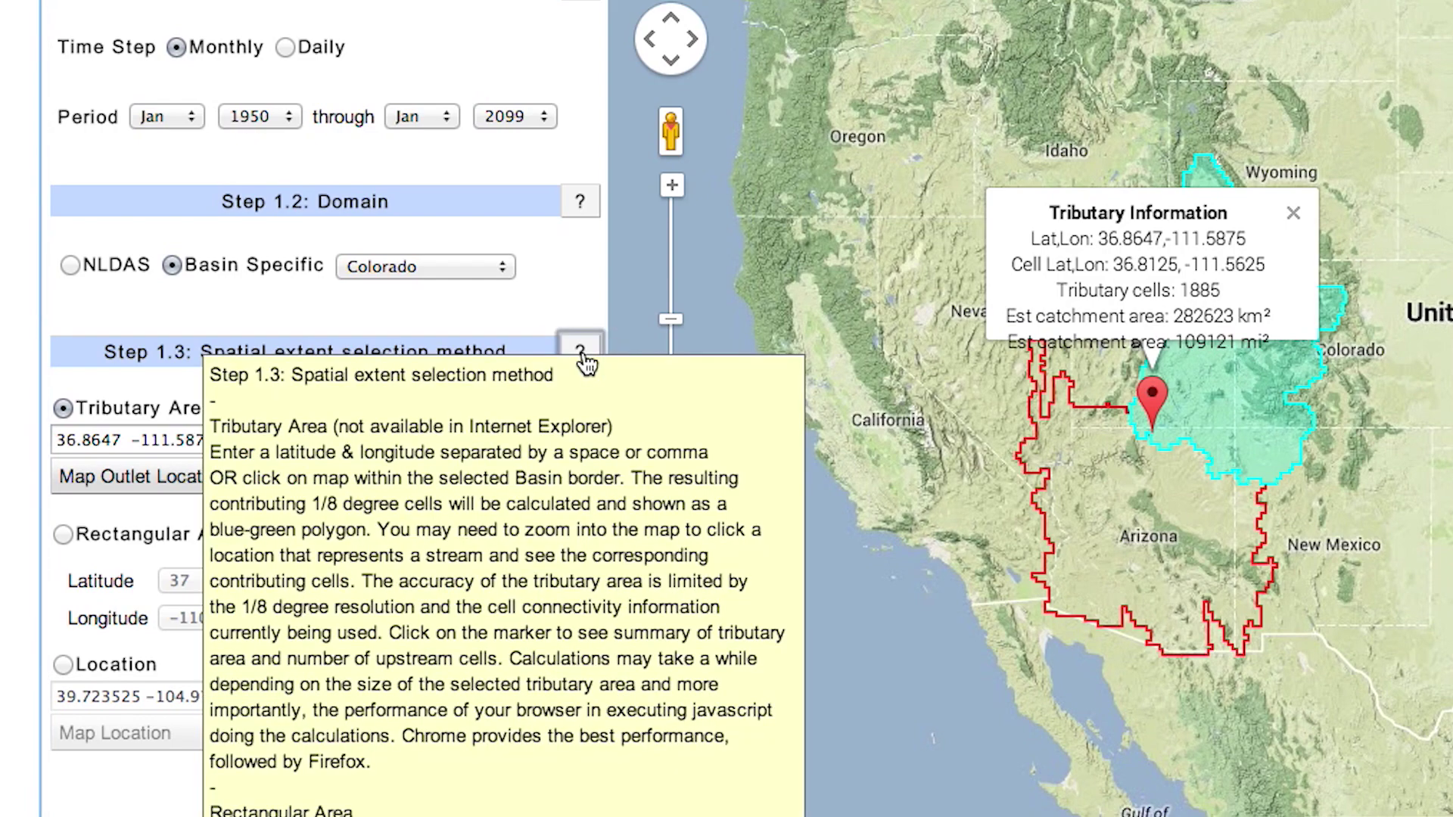
pyautogui.scroll(-3, 586, 365)
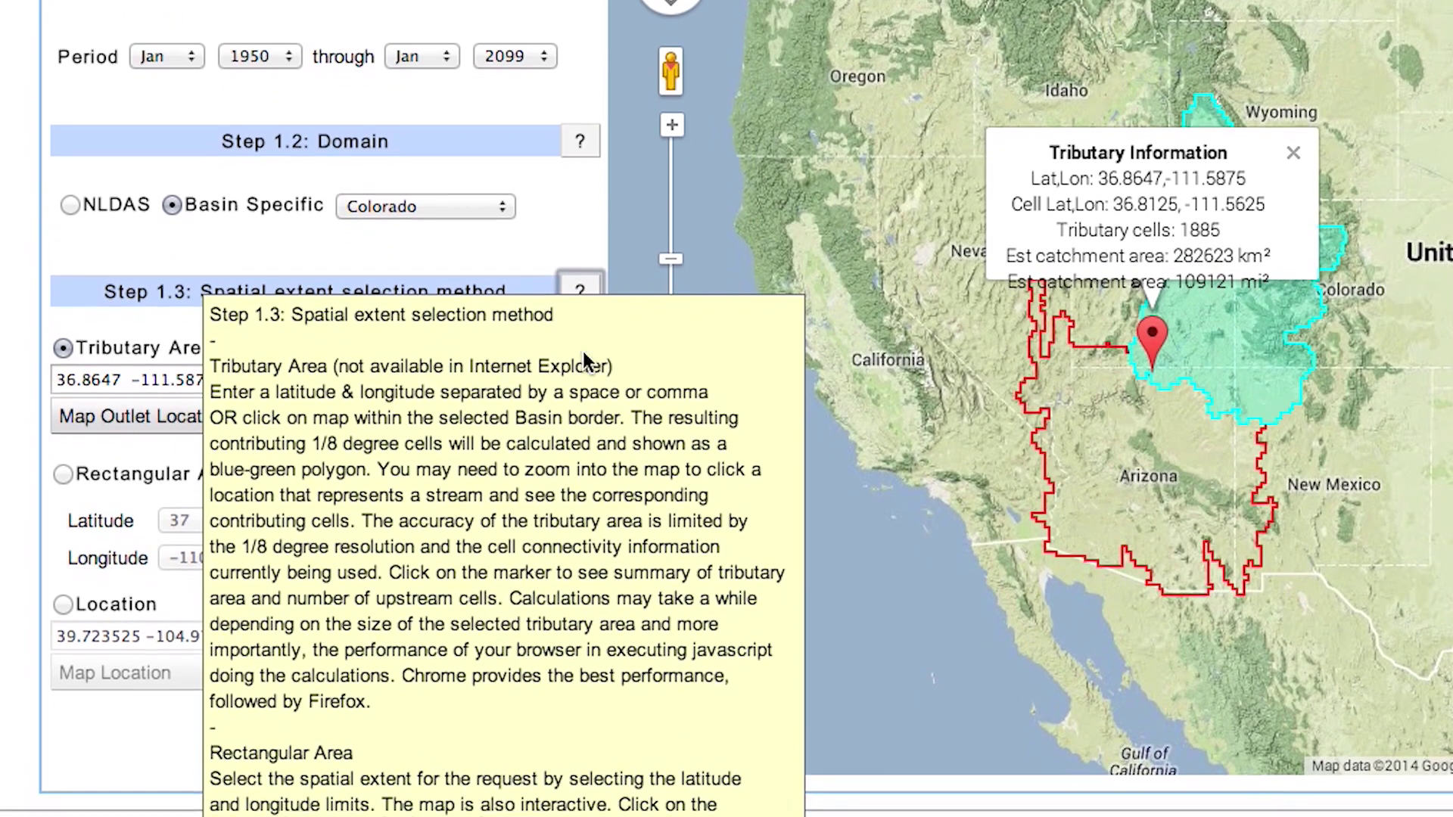
pyautogui.scroll(-2, 584, 353)
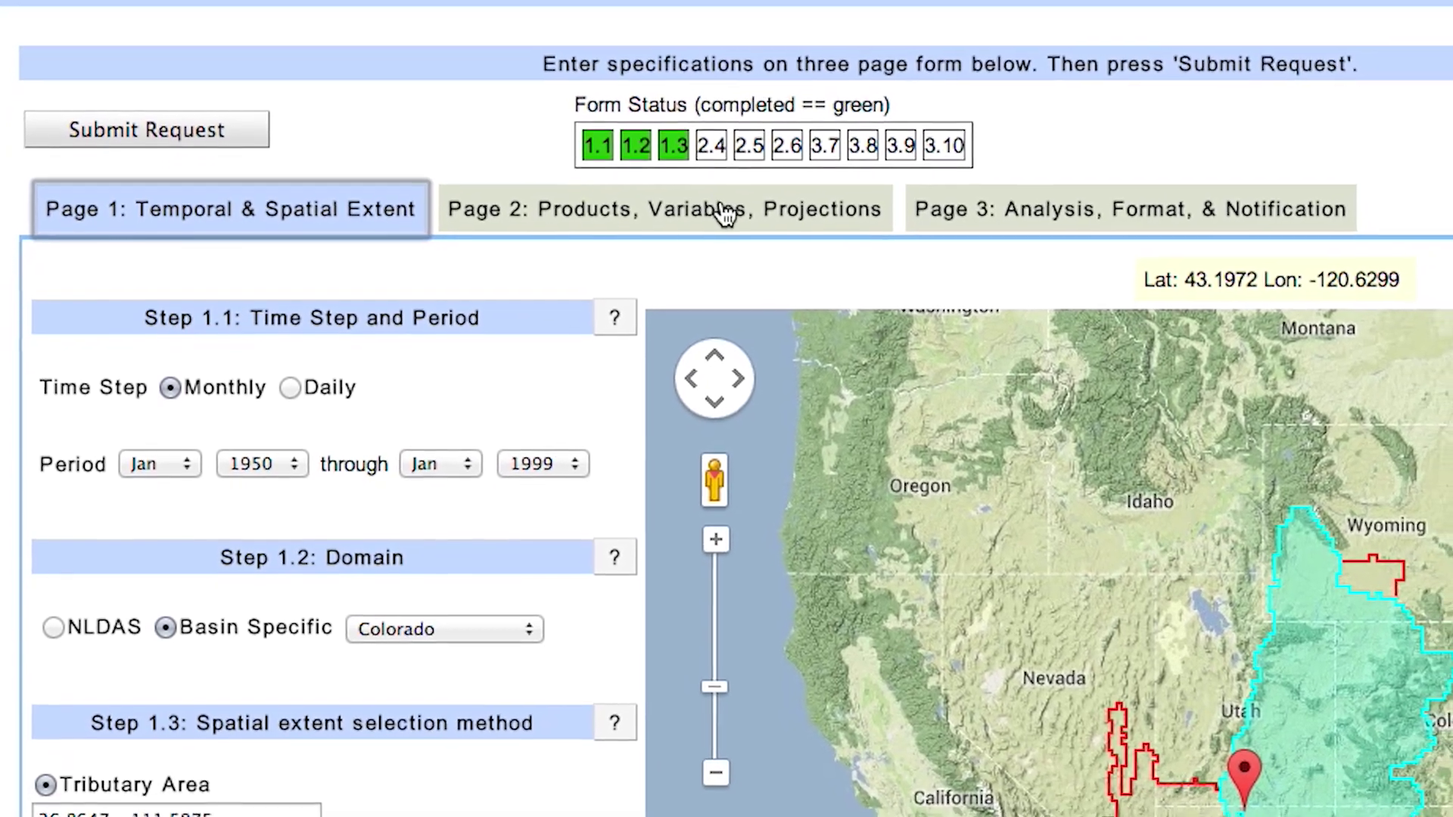
# - On Page 2, select BCSD-CMIP3-Hydrology-monthly and scroll down to the Step 2.6 emissions grid
pyautogui.click(716, 216)
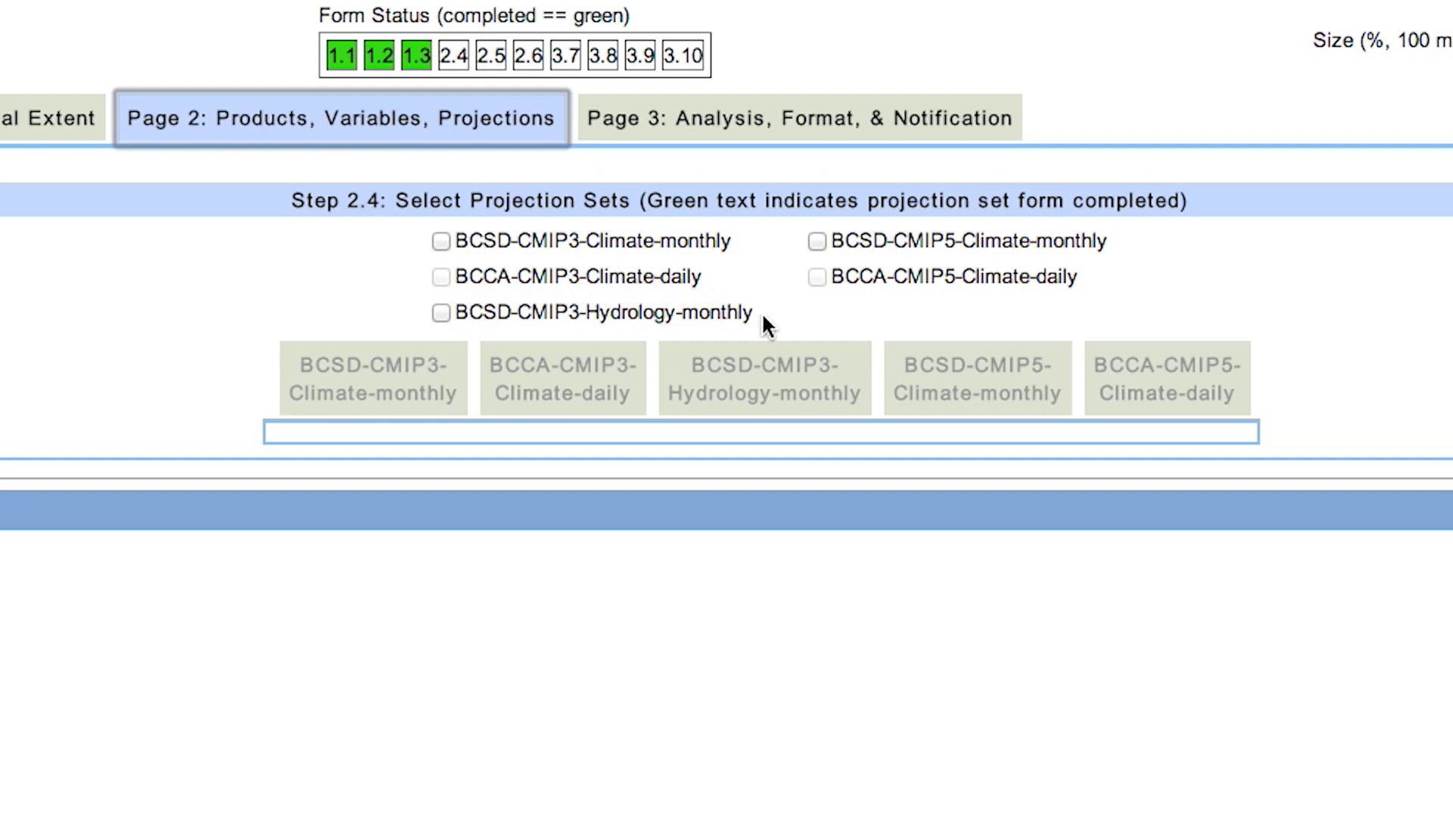
pyautogui.click(442, 312)
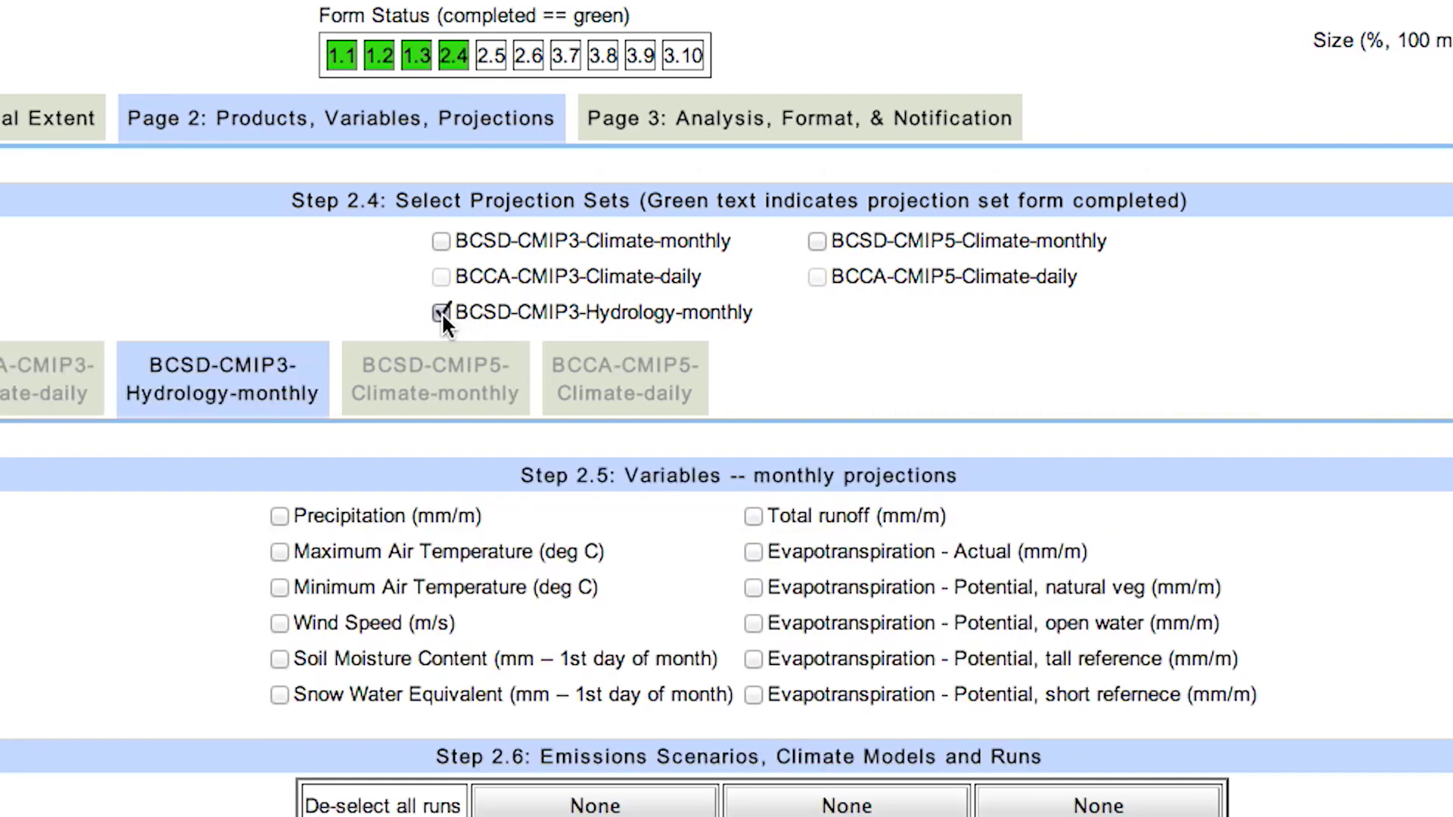
pyautogui.scroll(-3, 443, 318)
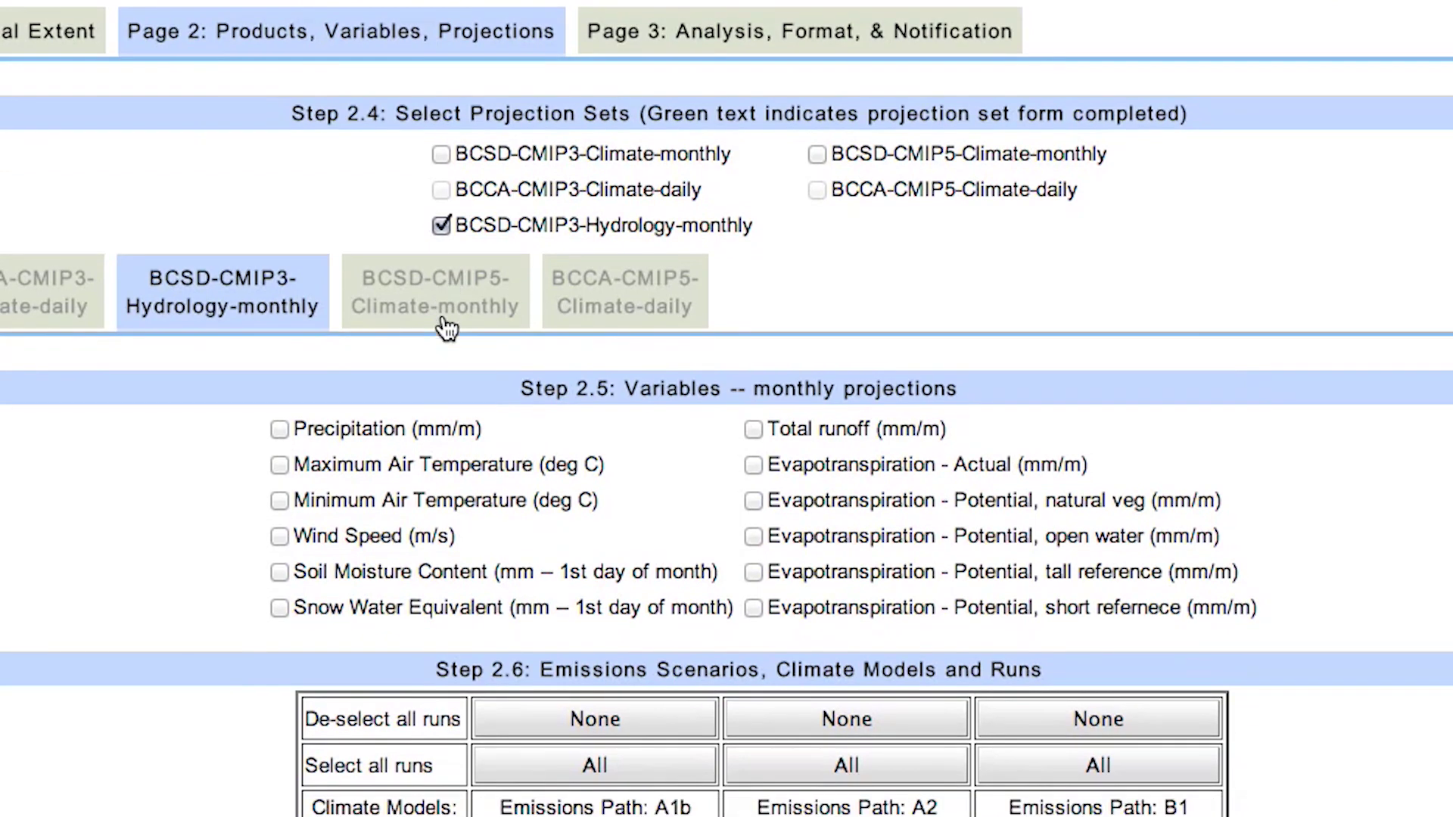
pyautogui.scroll(-3, 447, 327)
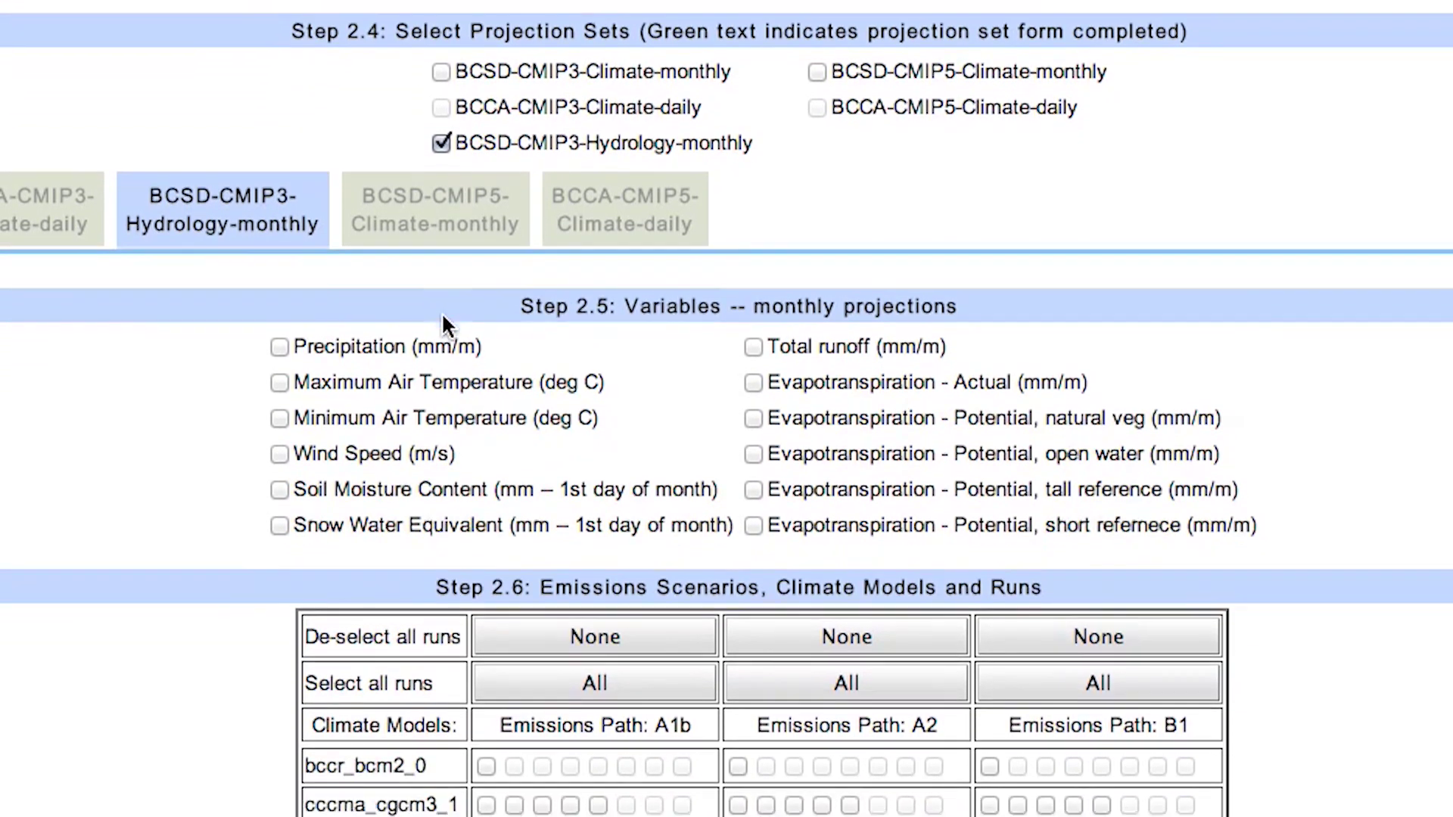
pyautogui.scroll(-2, 443, 318)
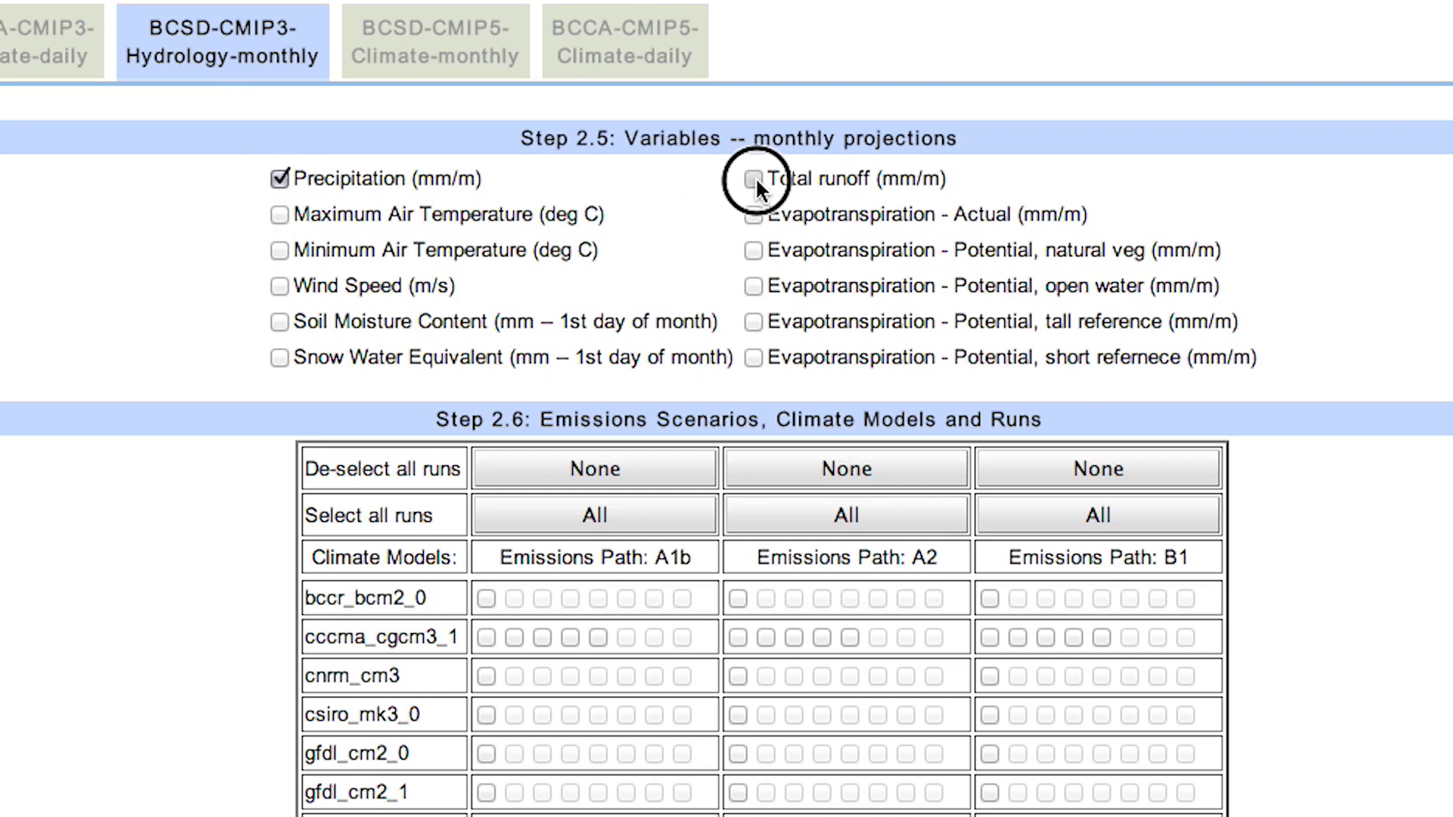
pyautogui.scroll(-4, 755, 177)
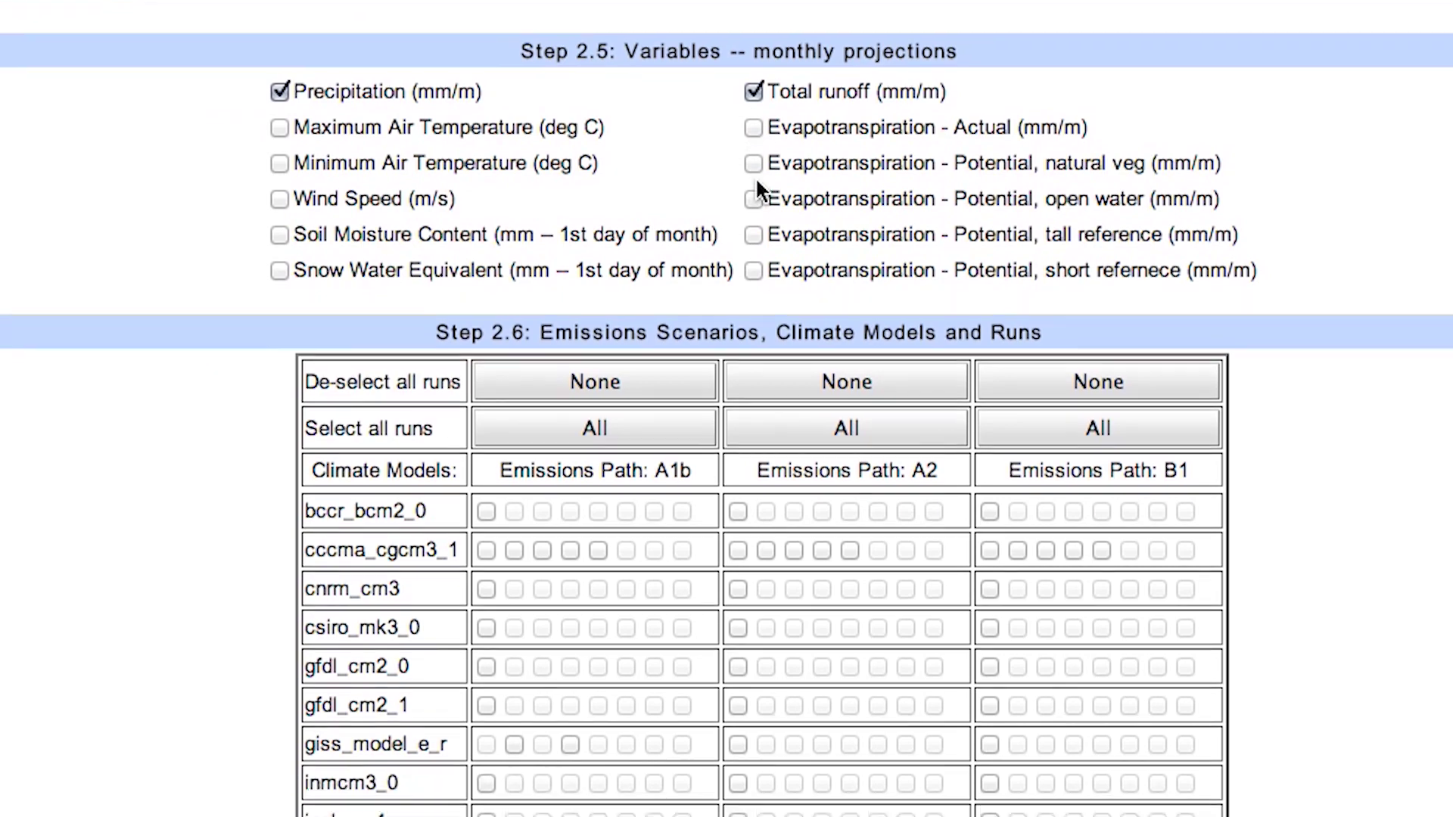
pyautogui.scroll(-1, 760, 191)
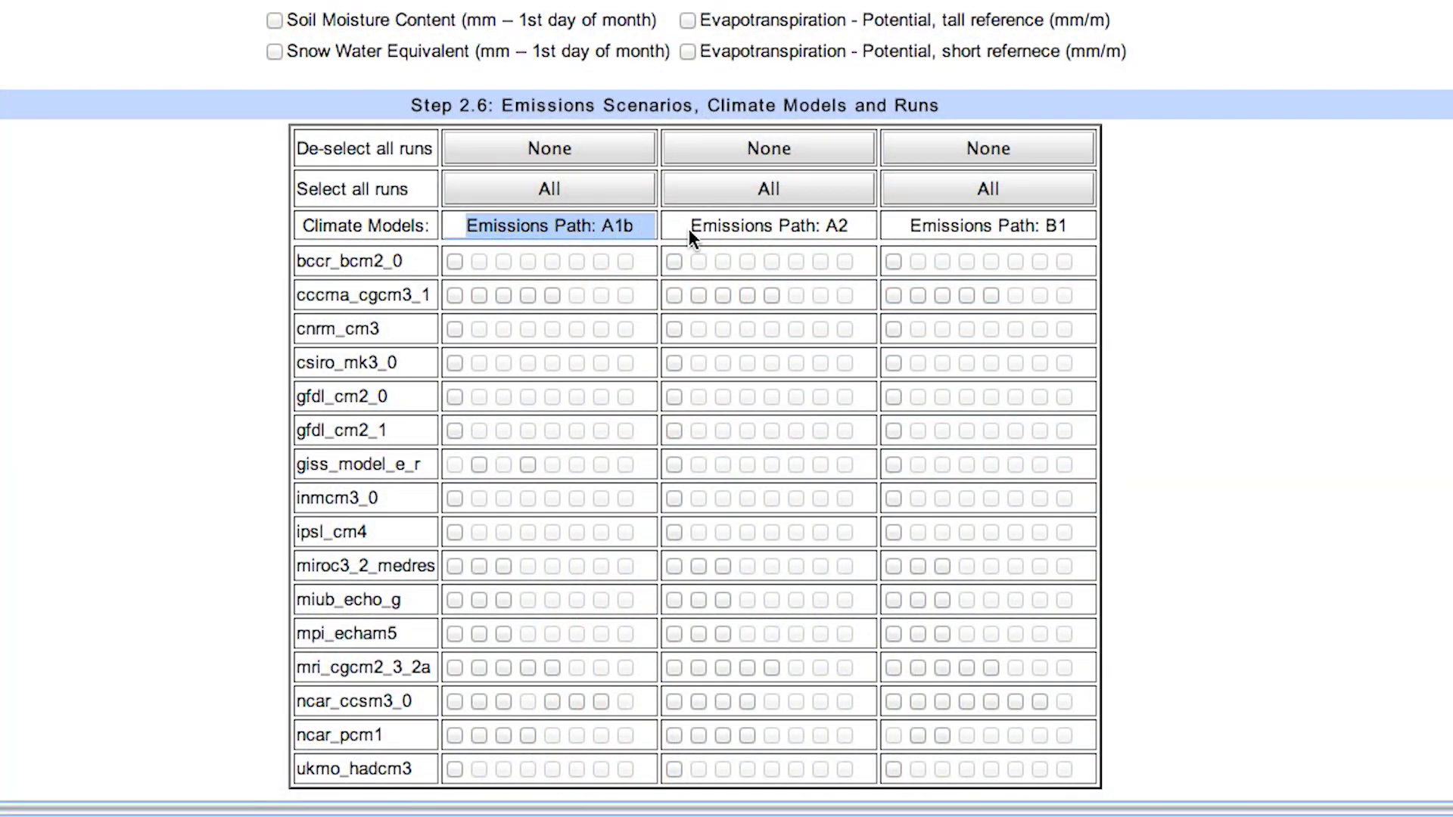
# - Point out the A2 and B1 emissions paths and the list of climate models
pyautogui.moveTo(688, 229); pyautogui.dragTo(1031, 237)
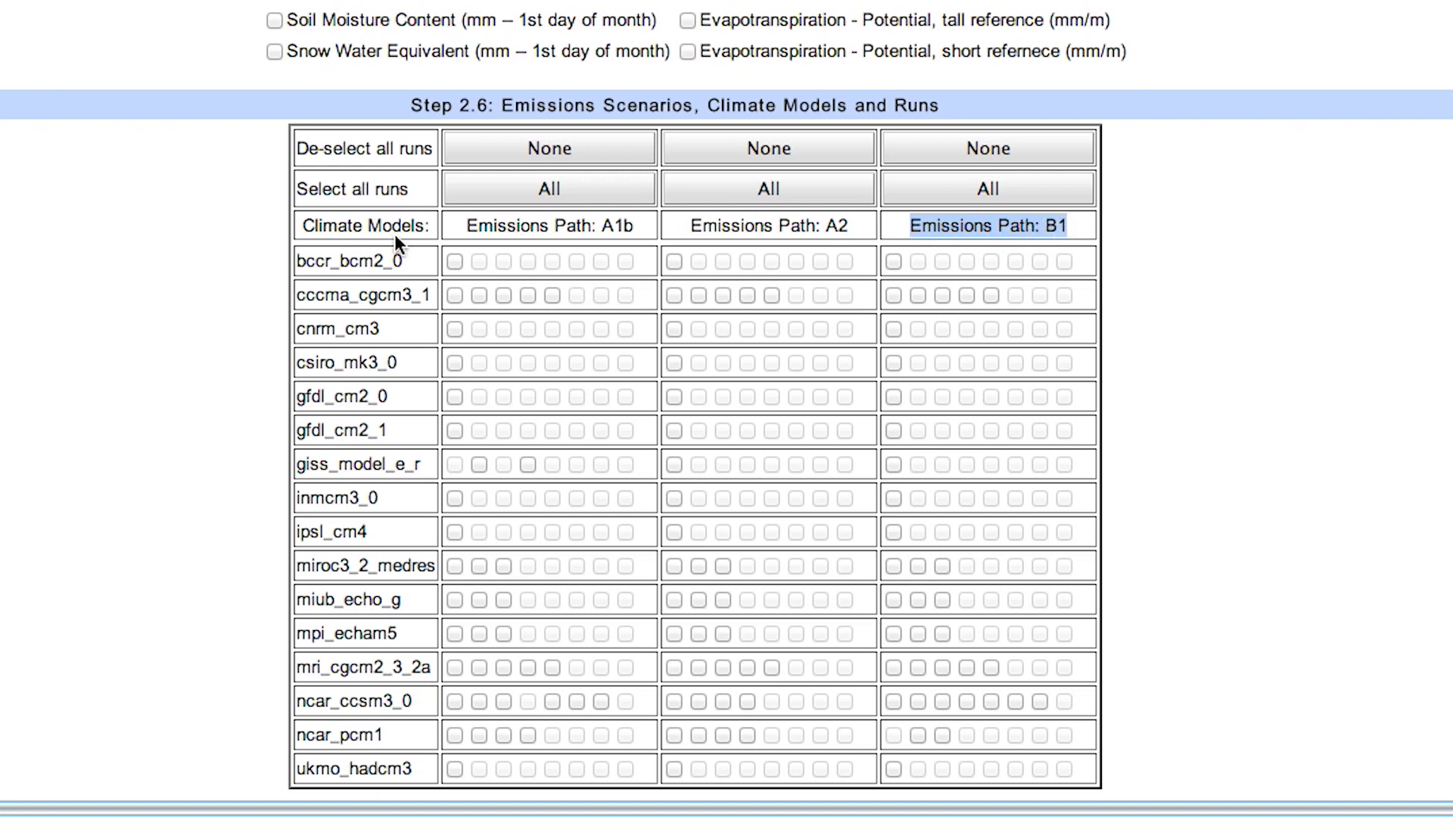
pyautogui.click(312, 259)
pyautogui.moveTo(313, 259); pyautogui.dragTo(420, 770)
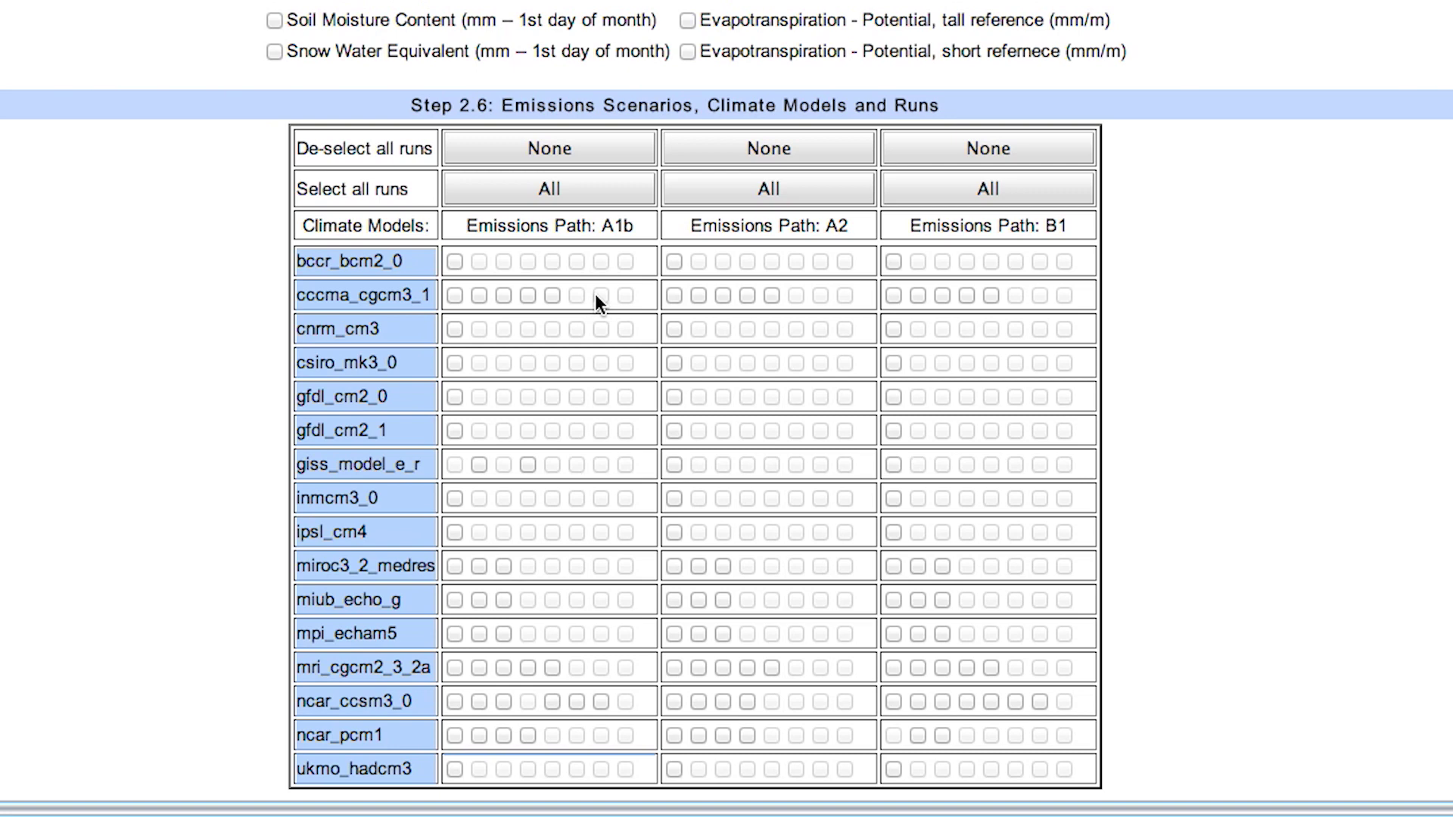
# - Select all runs for the A1b, A2 and B1 emissions paths
pyautogui.click(543, 191)
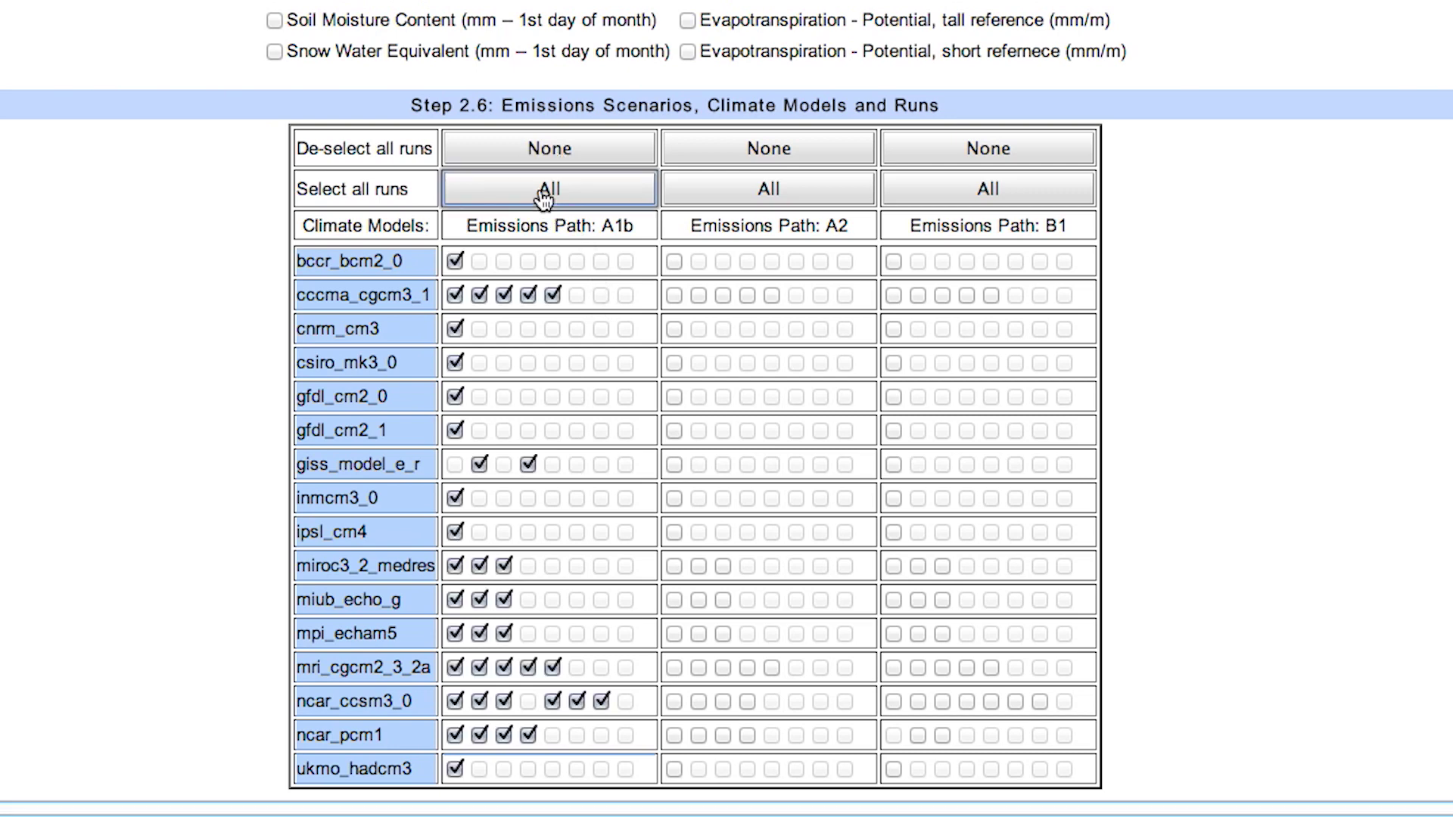
pyautogui.click(539, 151)
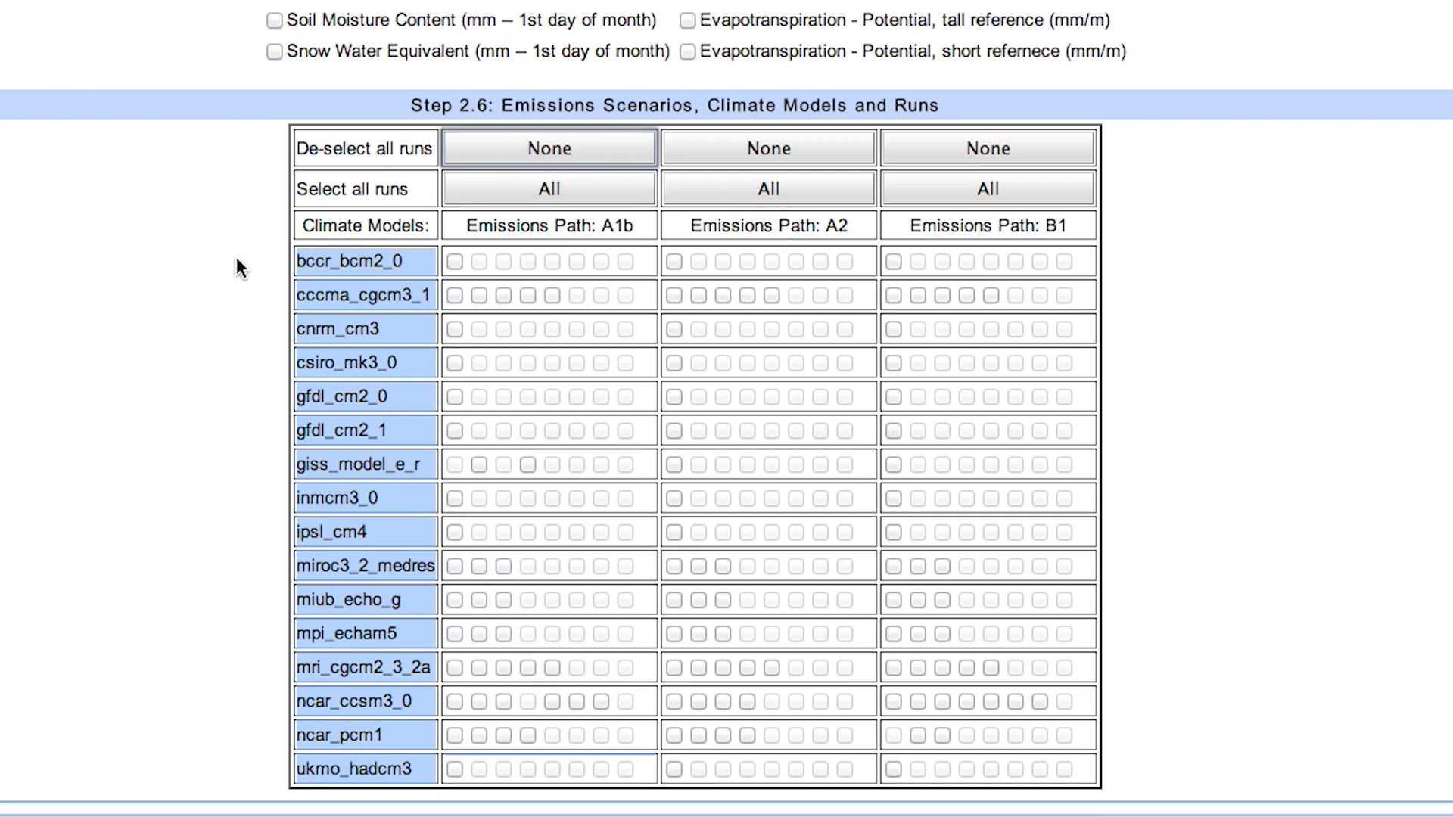
pyautogui.click(524, 198)
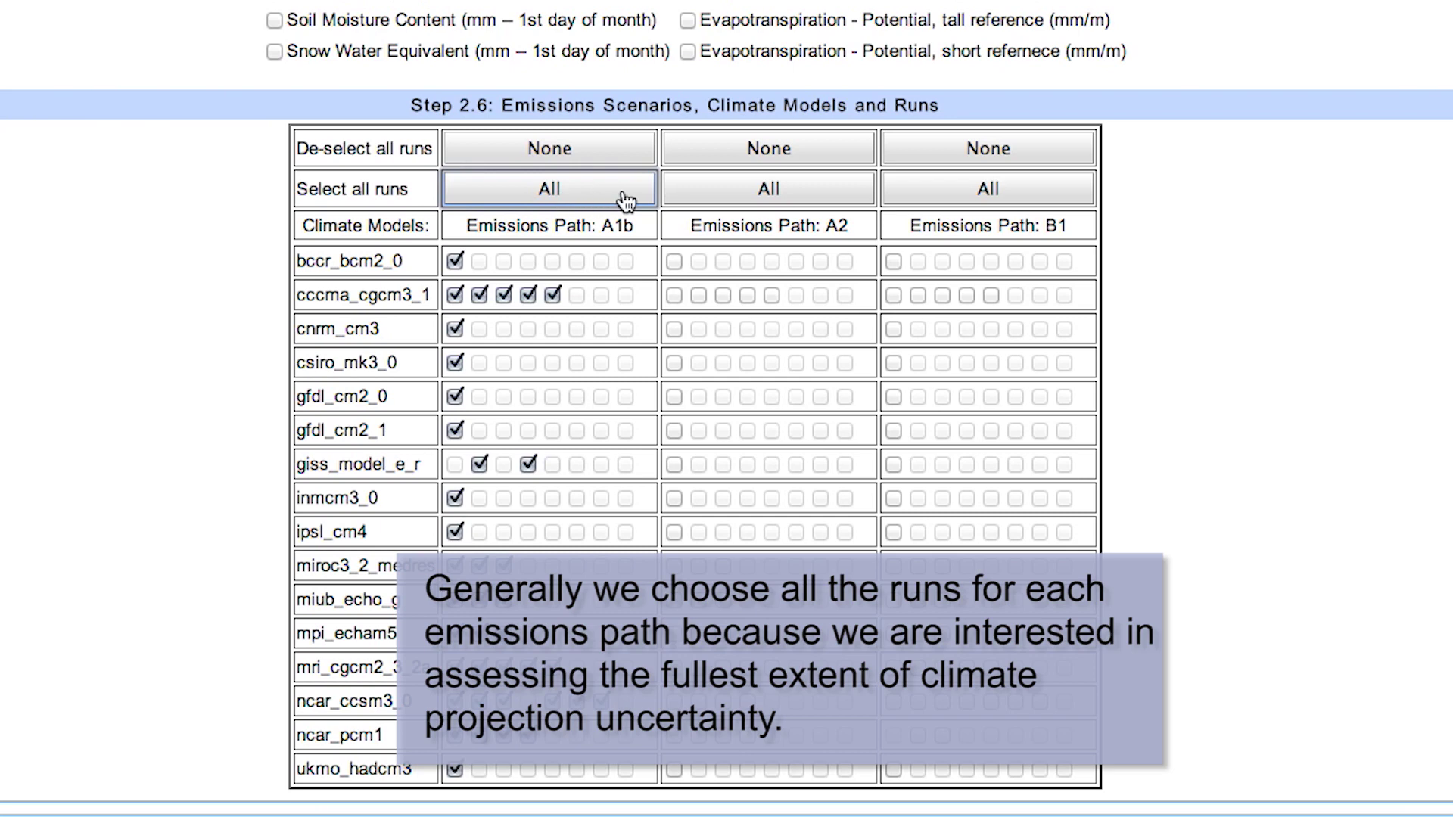
pyautogui.click(733, 195)
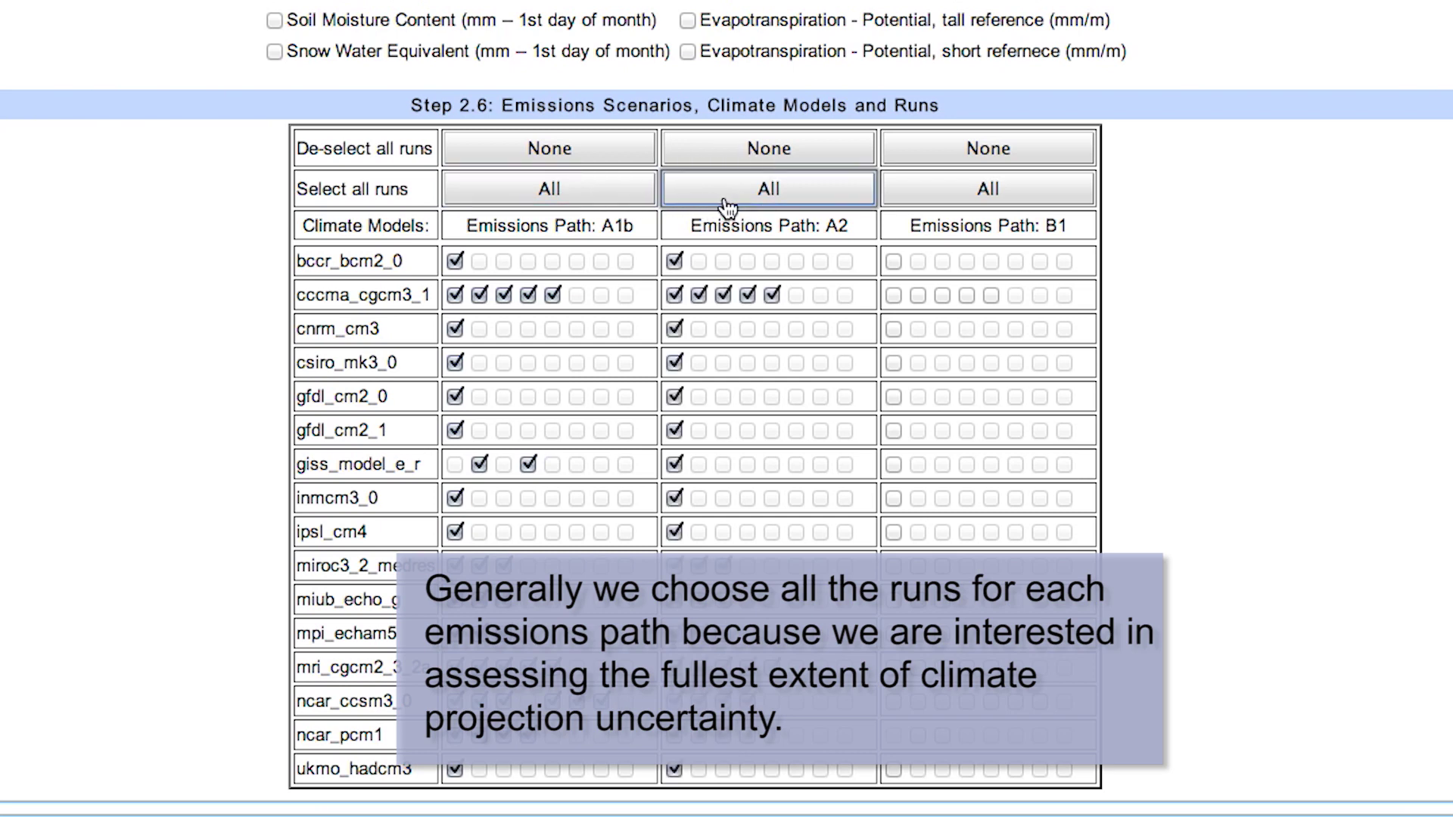
pyautogui.click(972, 195)
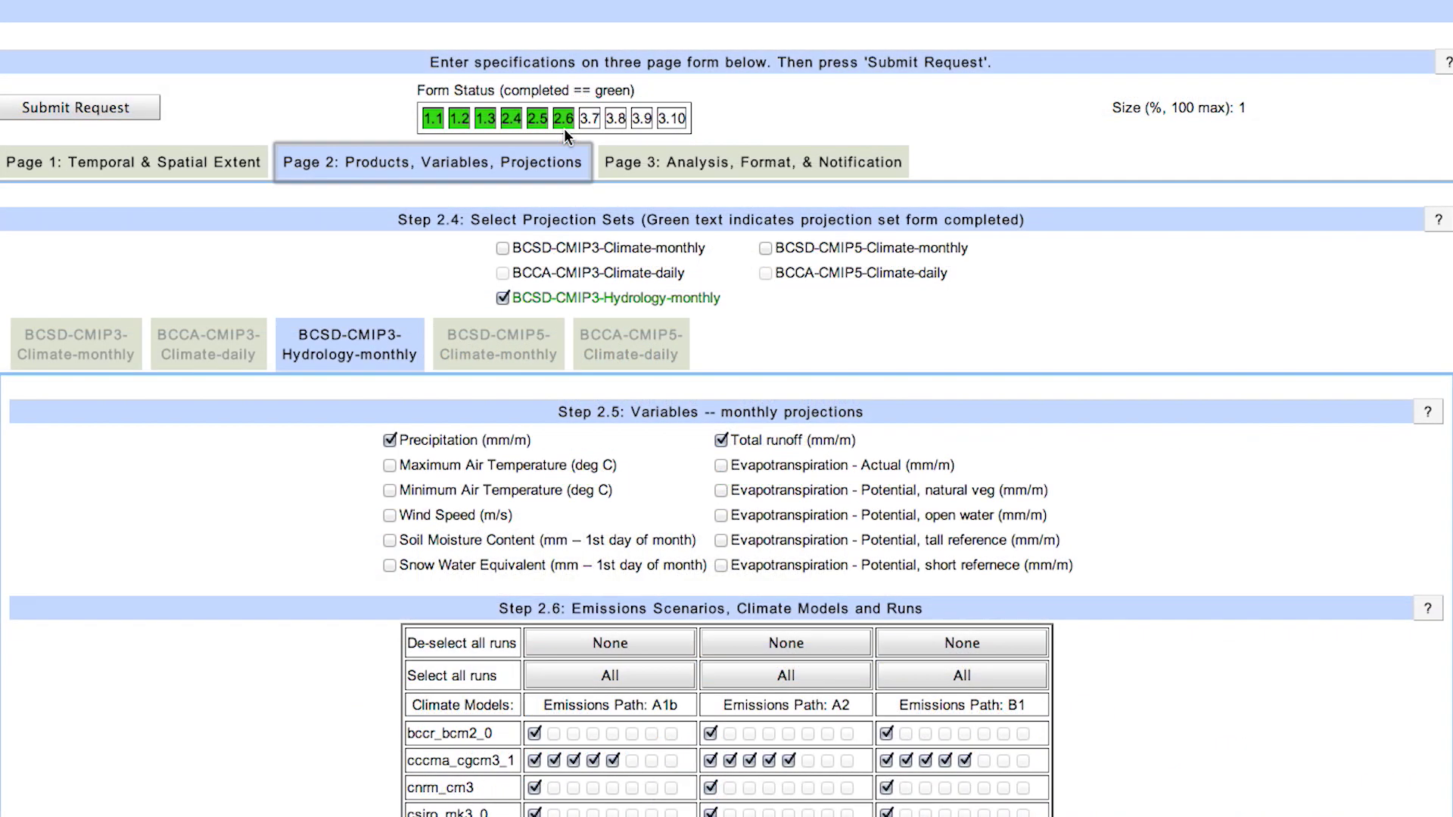
# - On Page 3, choose Statistics output in comma-delimited ASCII CSV format
pyautogui.click(682, 162)
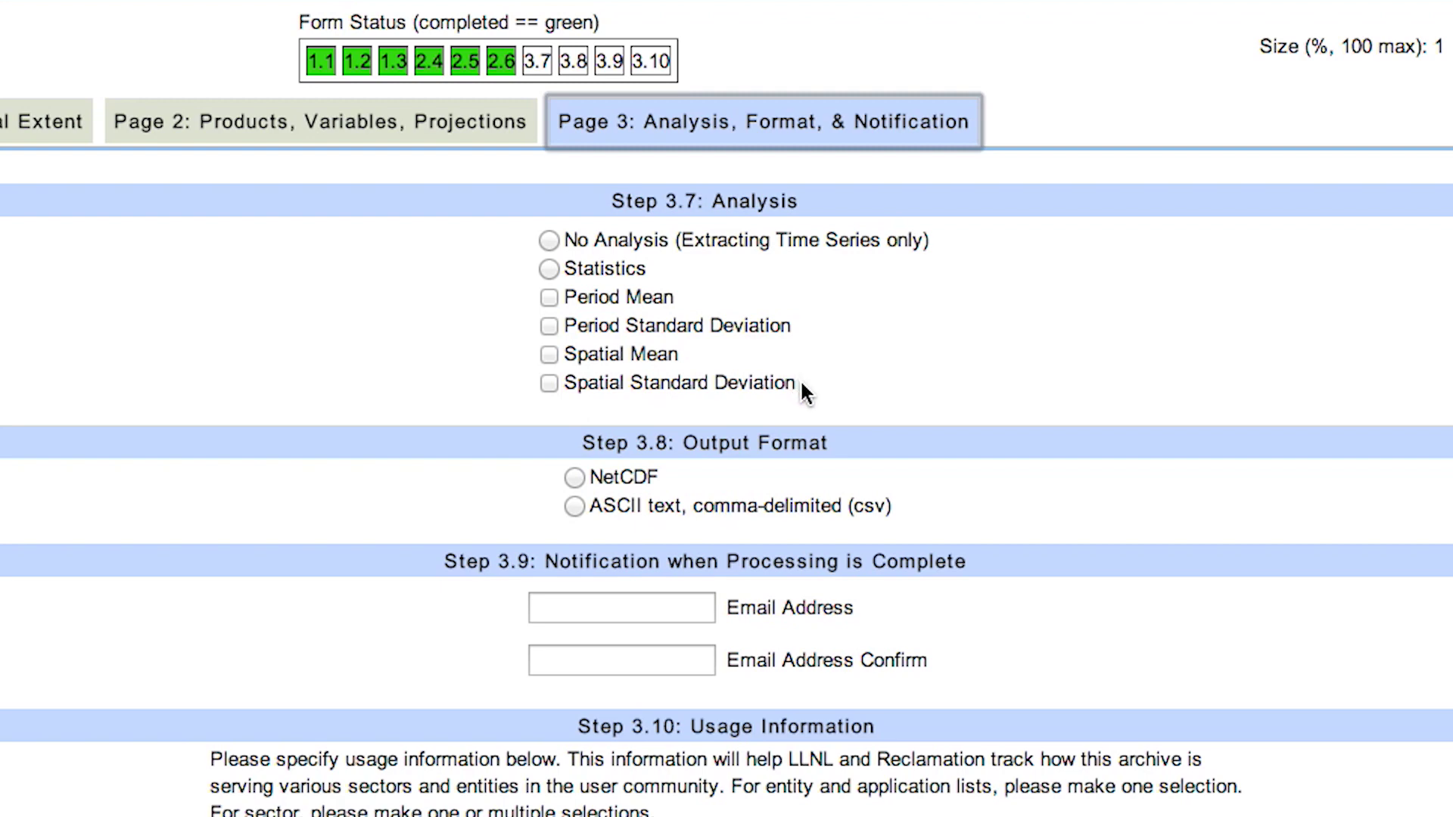
pyautogui.click(549, 270)
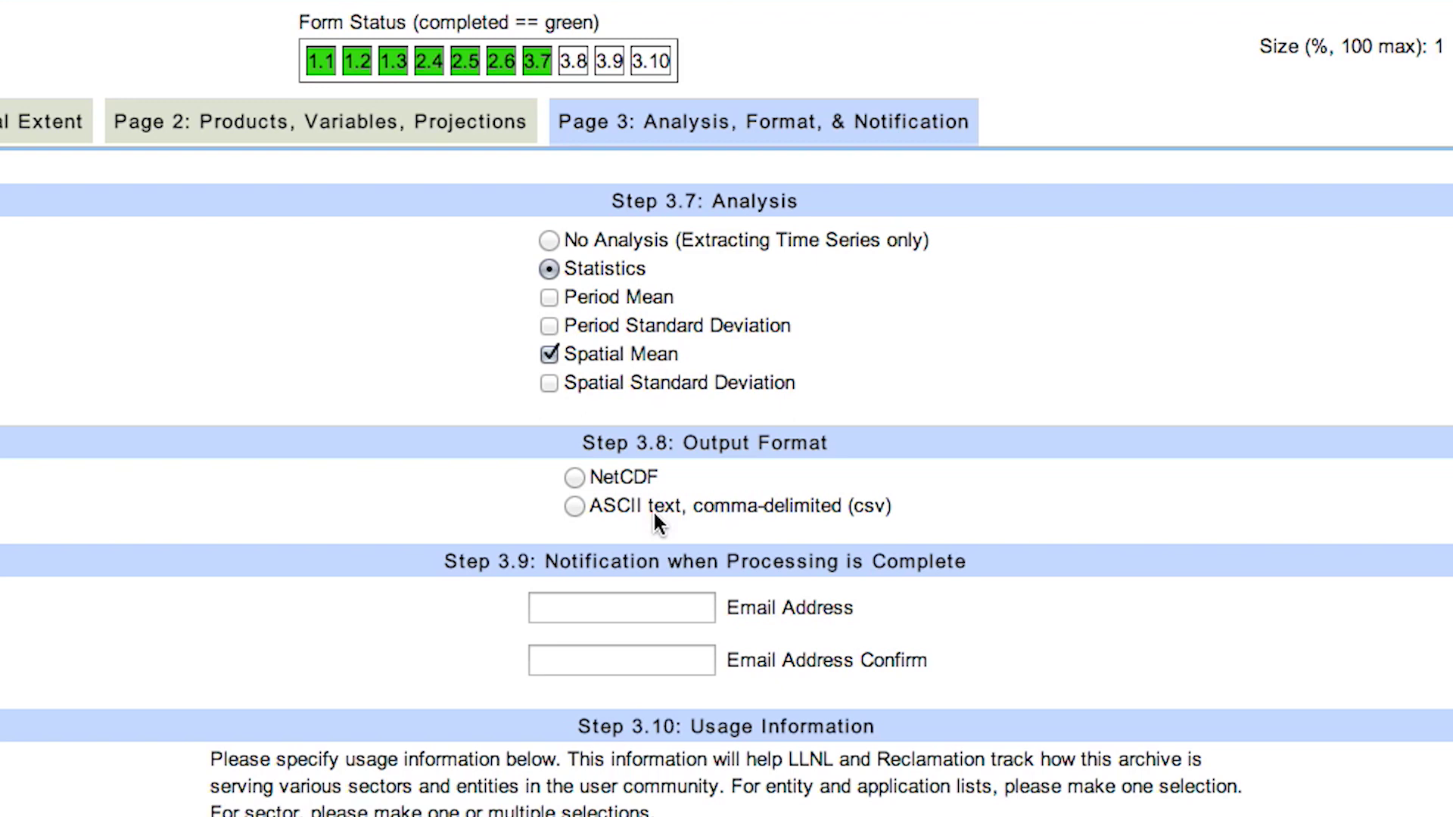
pyautogui.click(653, 510)
# - Enter the notification e-mail address in both e-mail fields
pyautogui.click(639, 604)
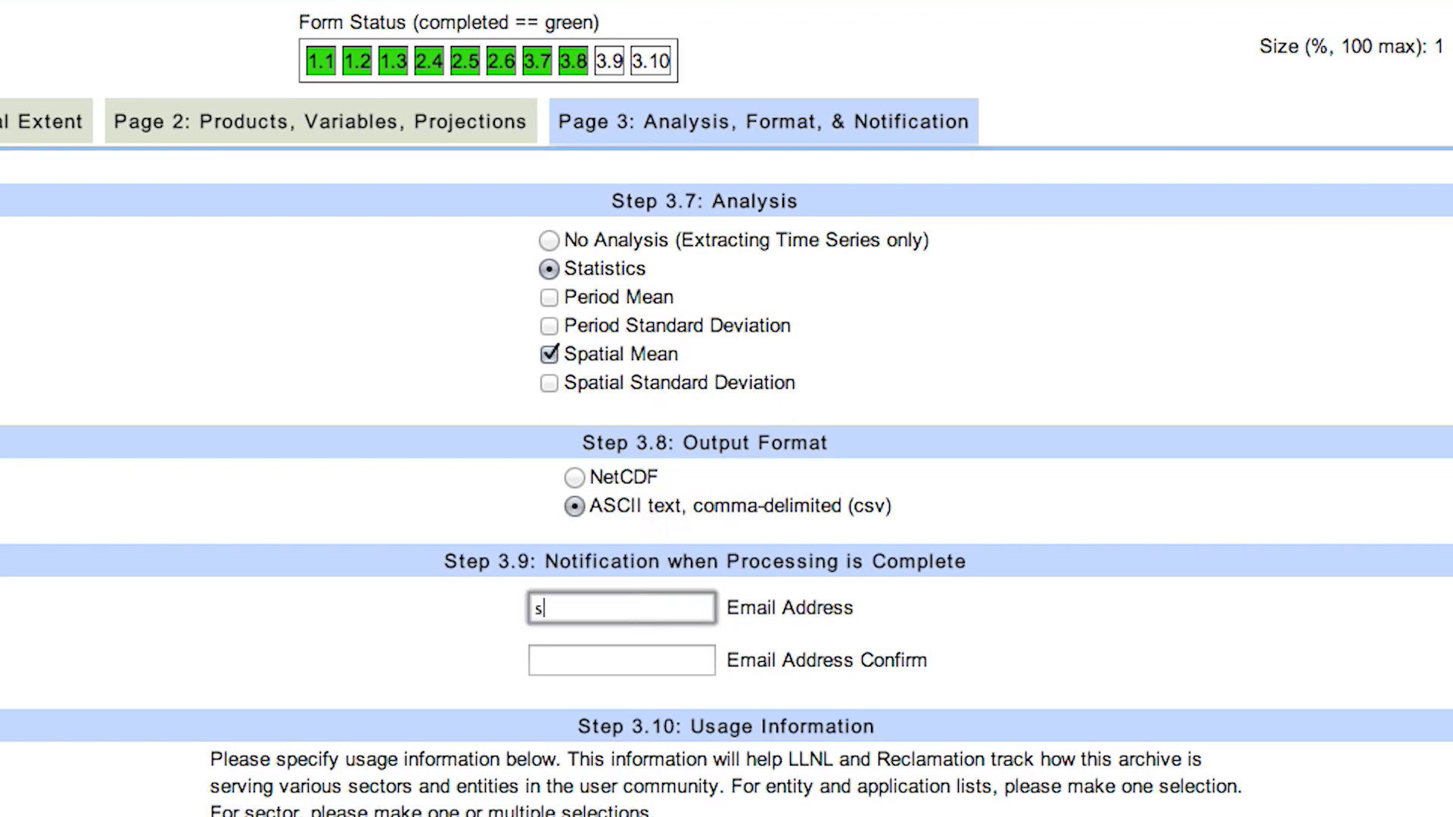
pyautogui.click(639, 642)
pyautogui.click(642, 655)
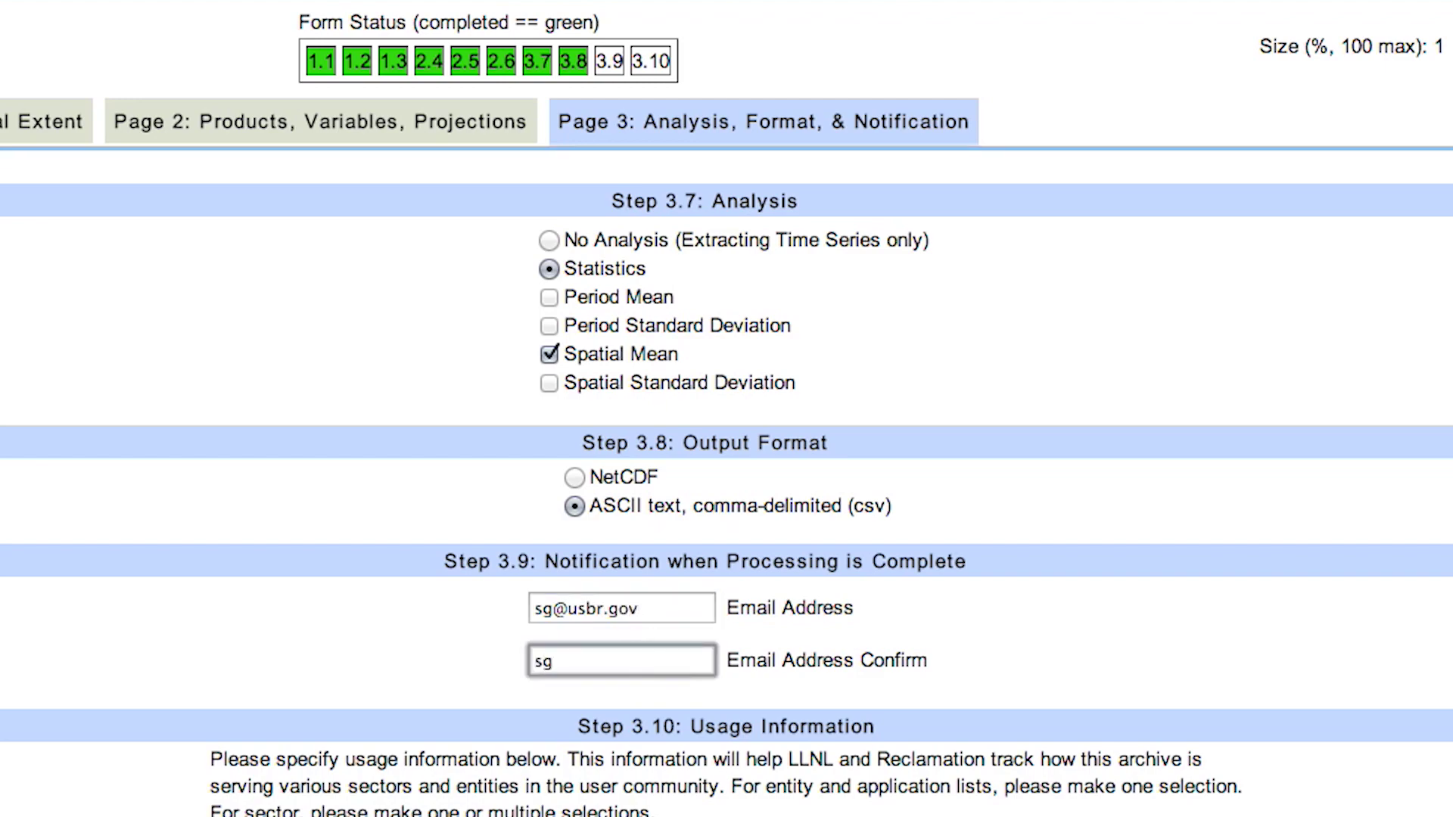
# - Set the requester type to Govt. - Federal and the application to Research
pyautogui.scroll(-5, 465, 579)
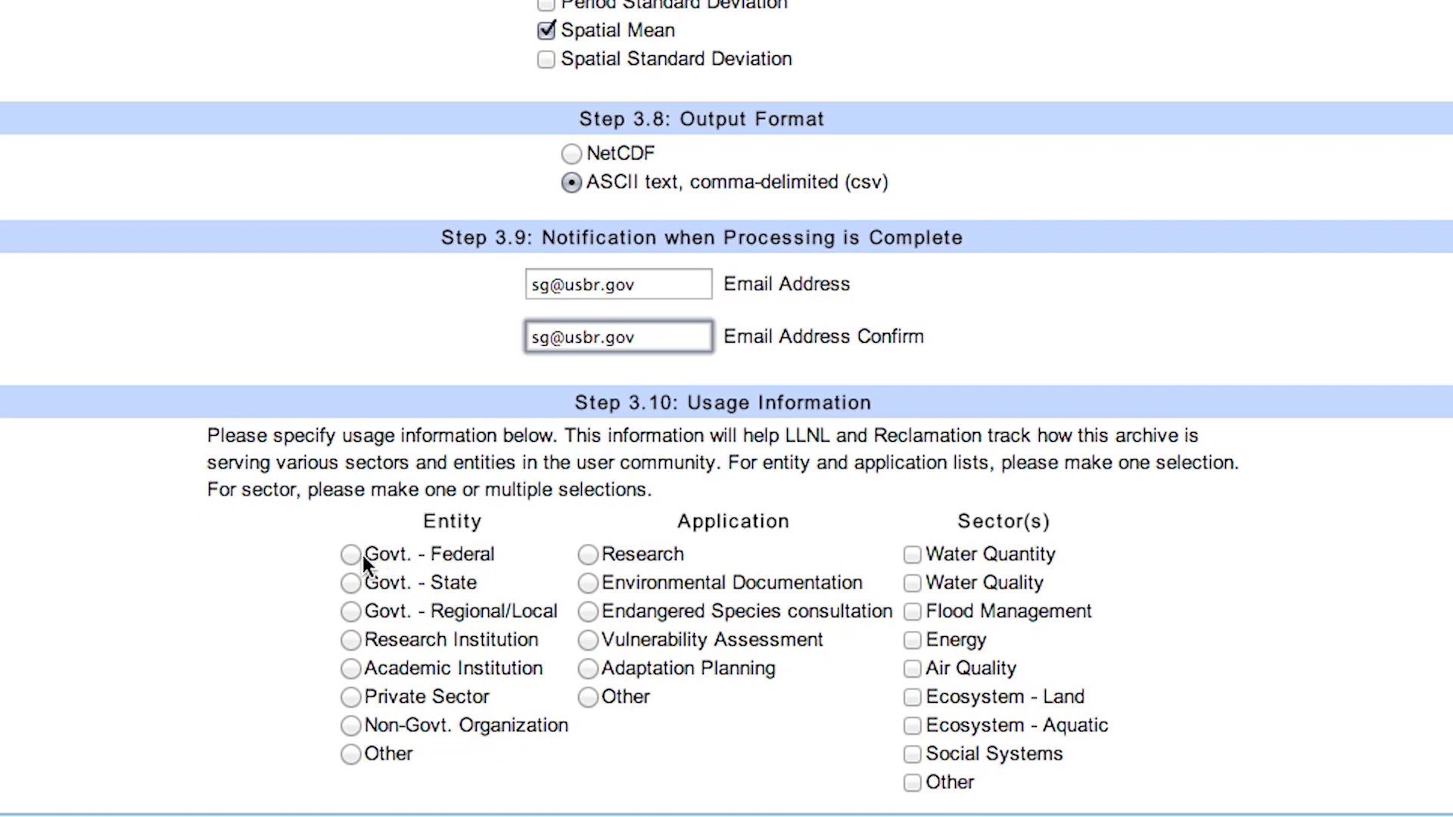
pyautogui.click(357, 553)
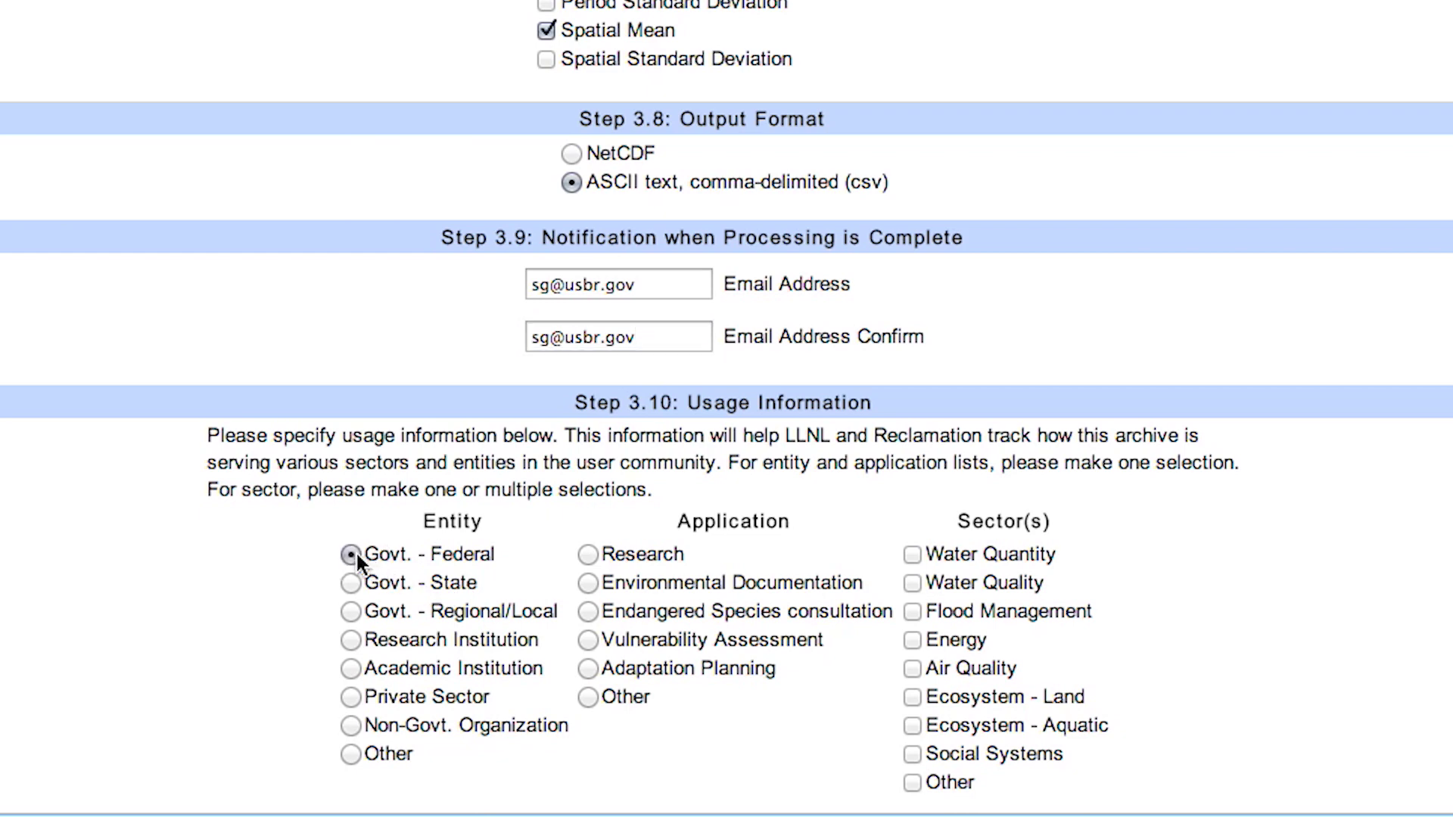
pyautogui.click(580, 554)
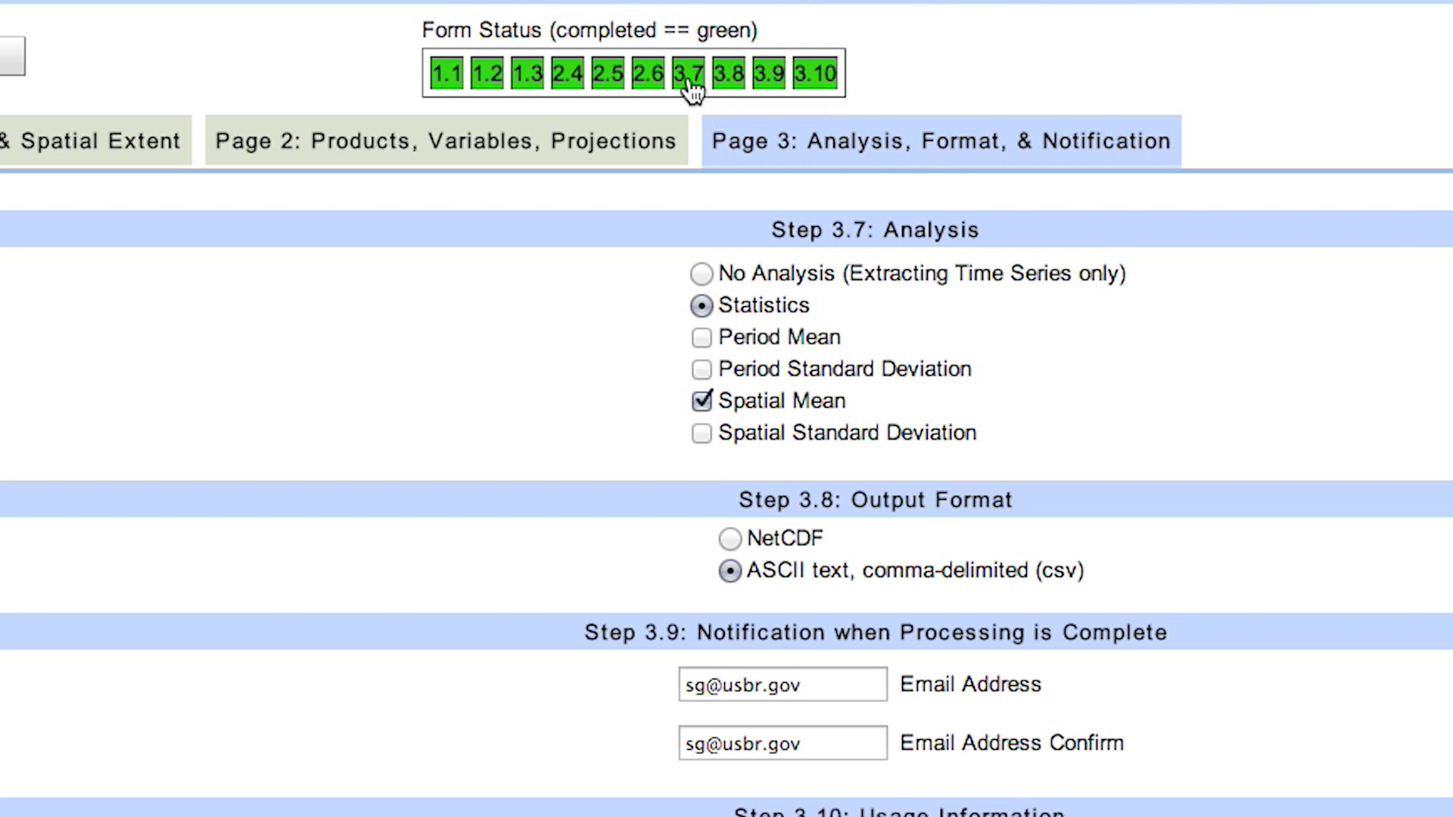
# - Recheck the products/variables and time period/domain pages, then show the summary: 2 ASCII files, 112 projections
pyautogui.click(567, 76)
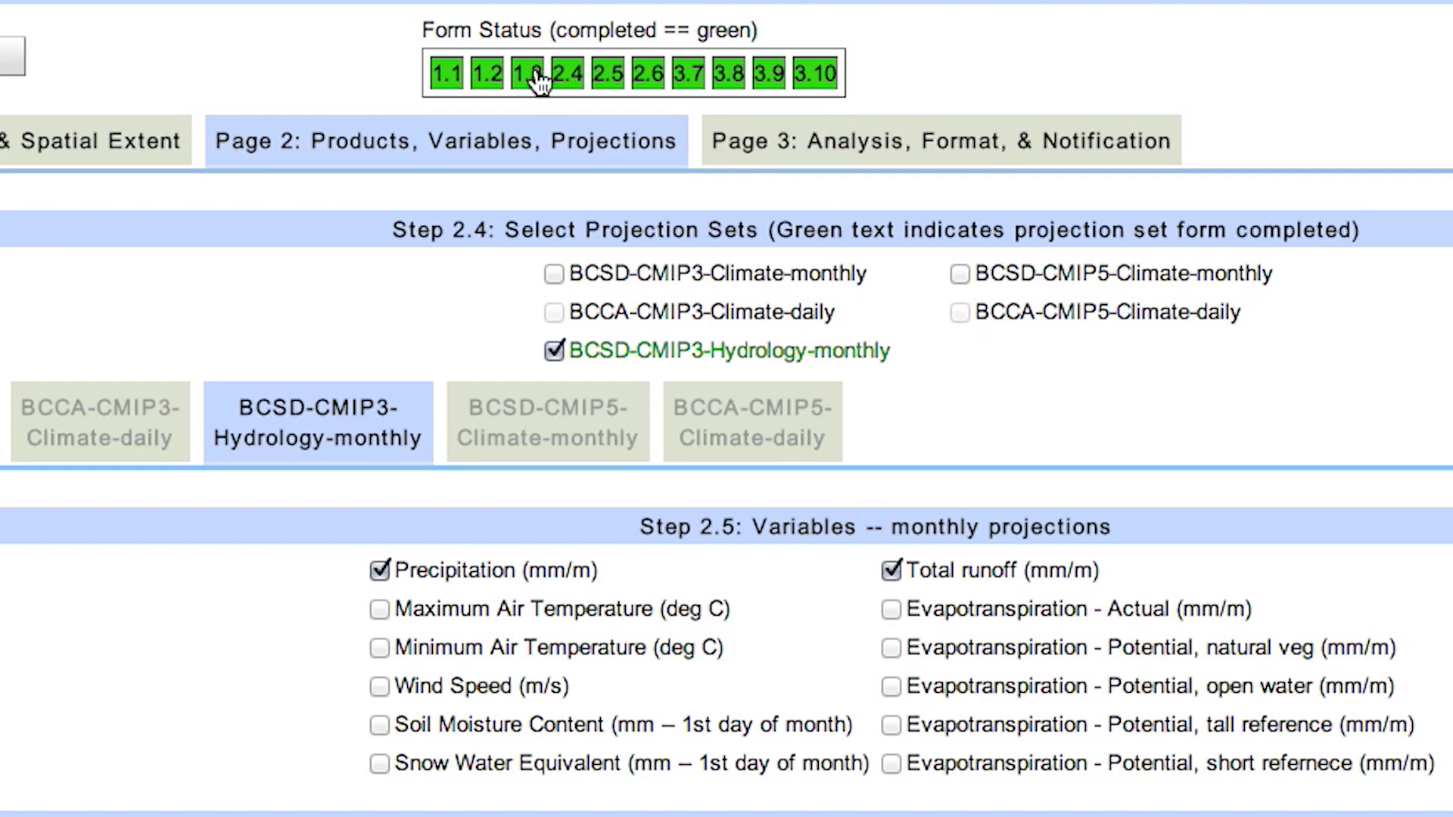
pyautogui.click(530, 76)
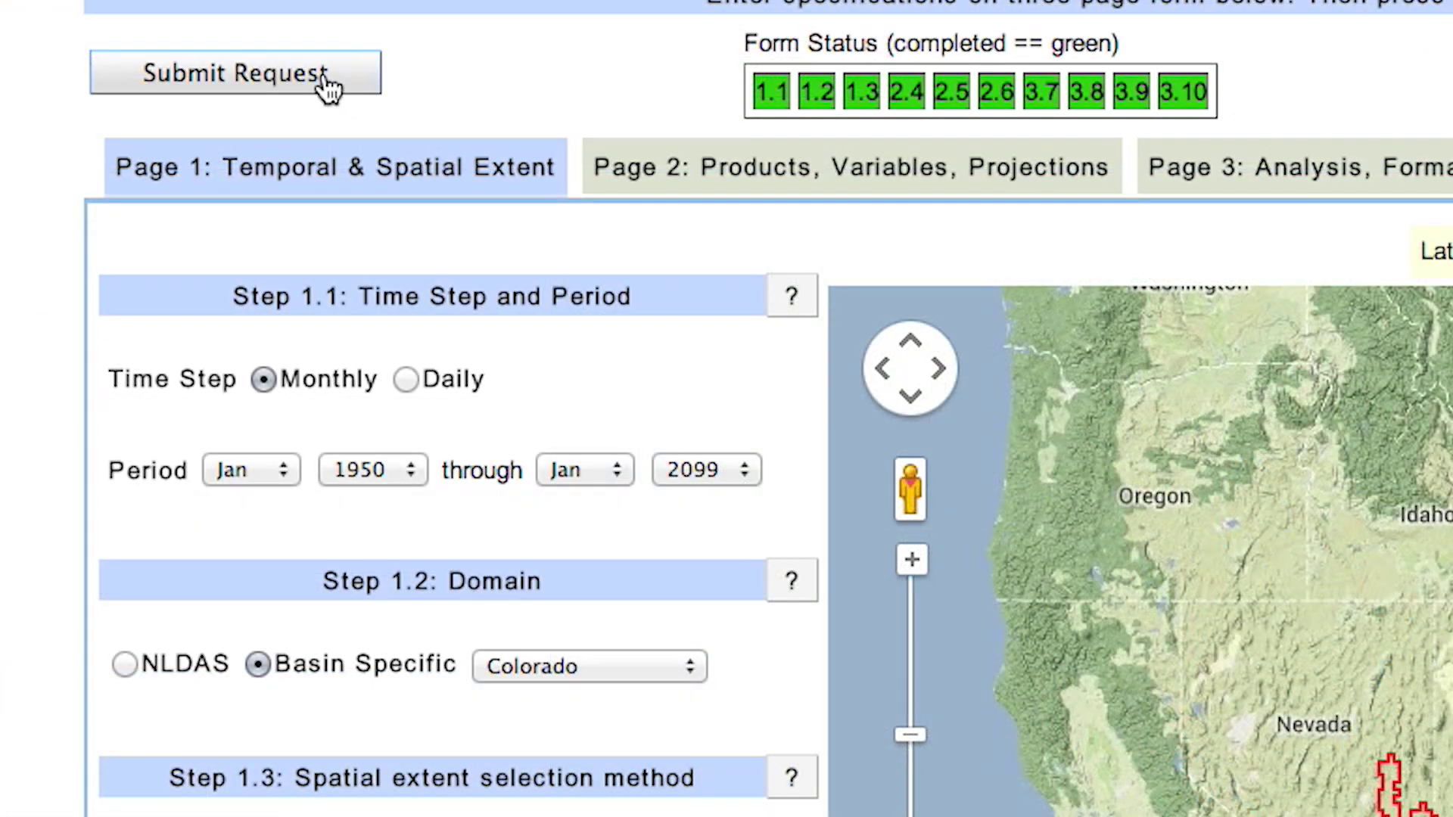
pyautogui.click(101, 70)
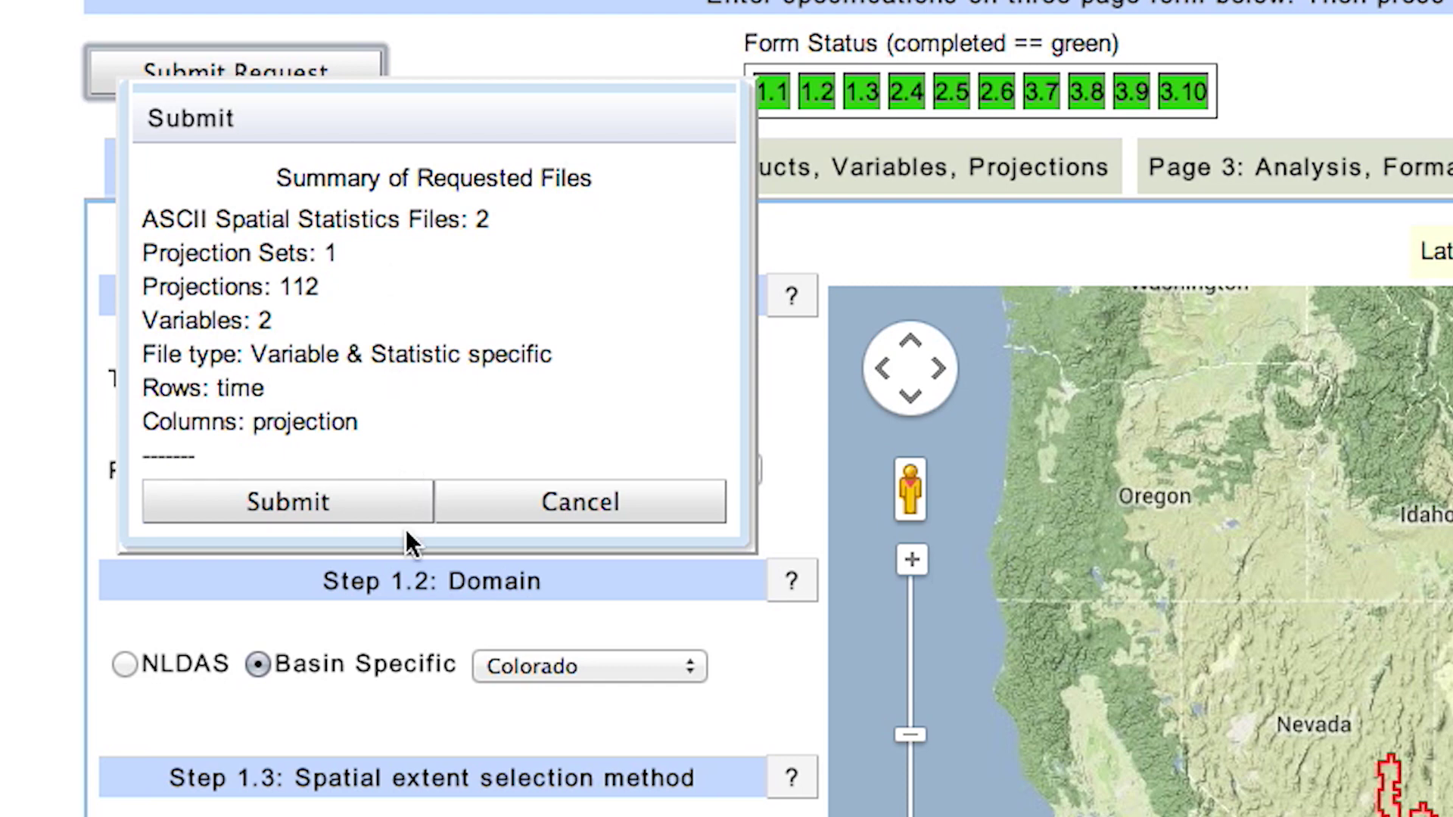
# - Submit the two-file subset request and acknowledge the Request accepted alert (about one-hour wait)
pyautogui.click(376, 501)
pyautogui.click(376, 501)
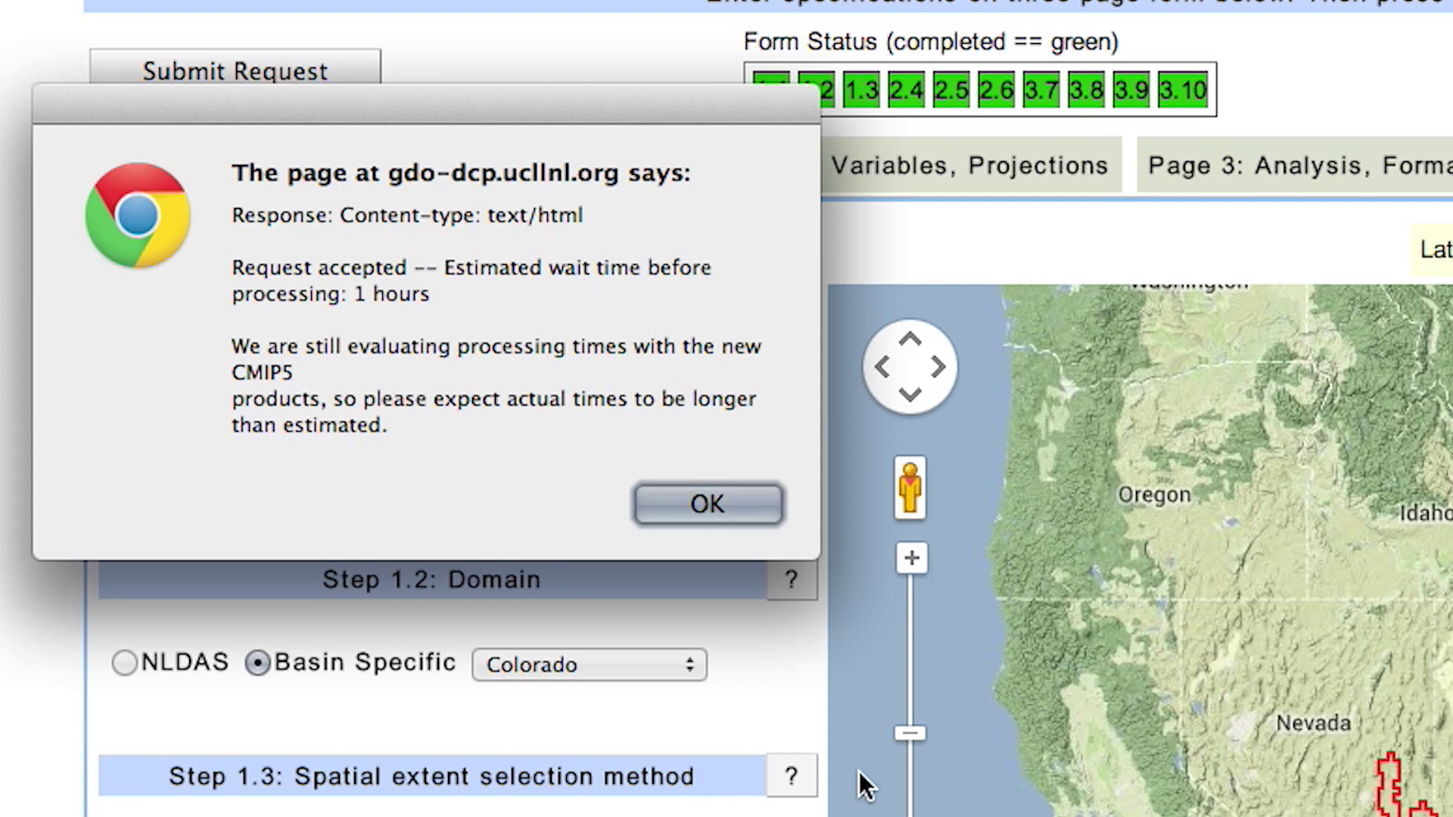
pyautogui.click(723, 503)
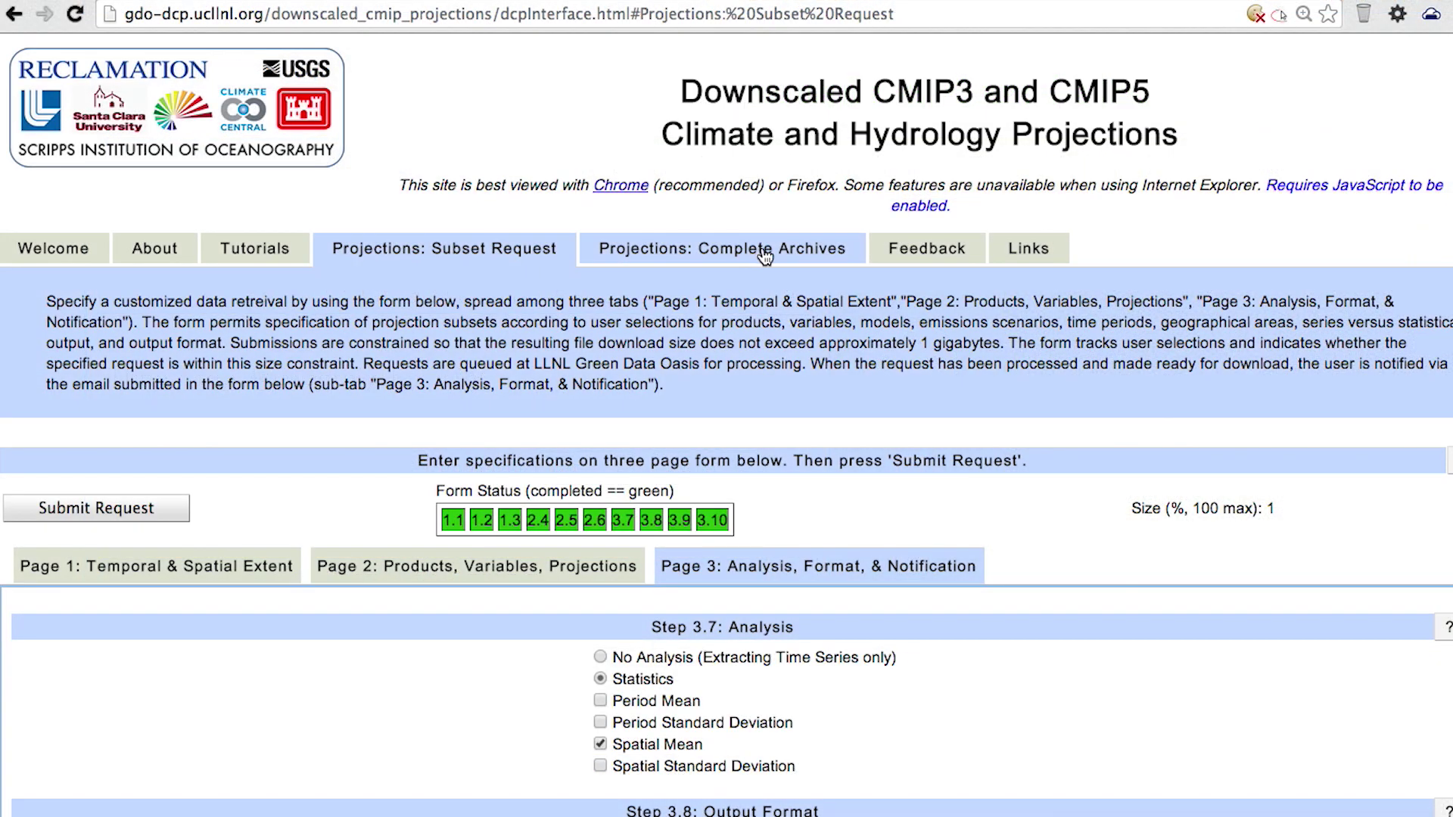
pyautogui.click(765, 256)
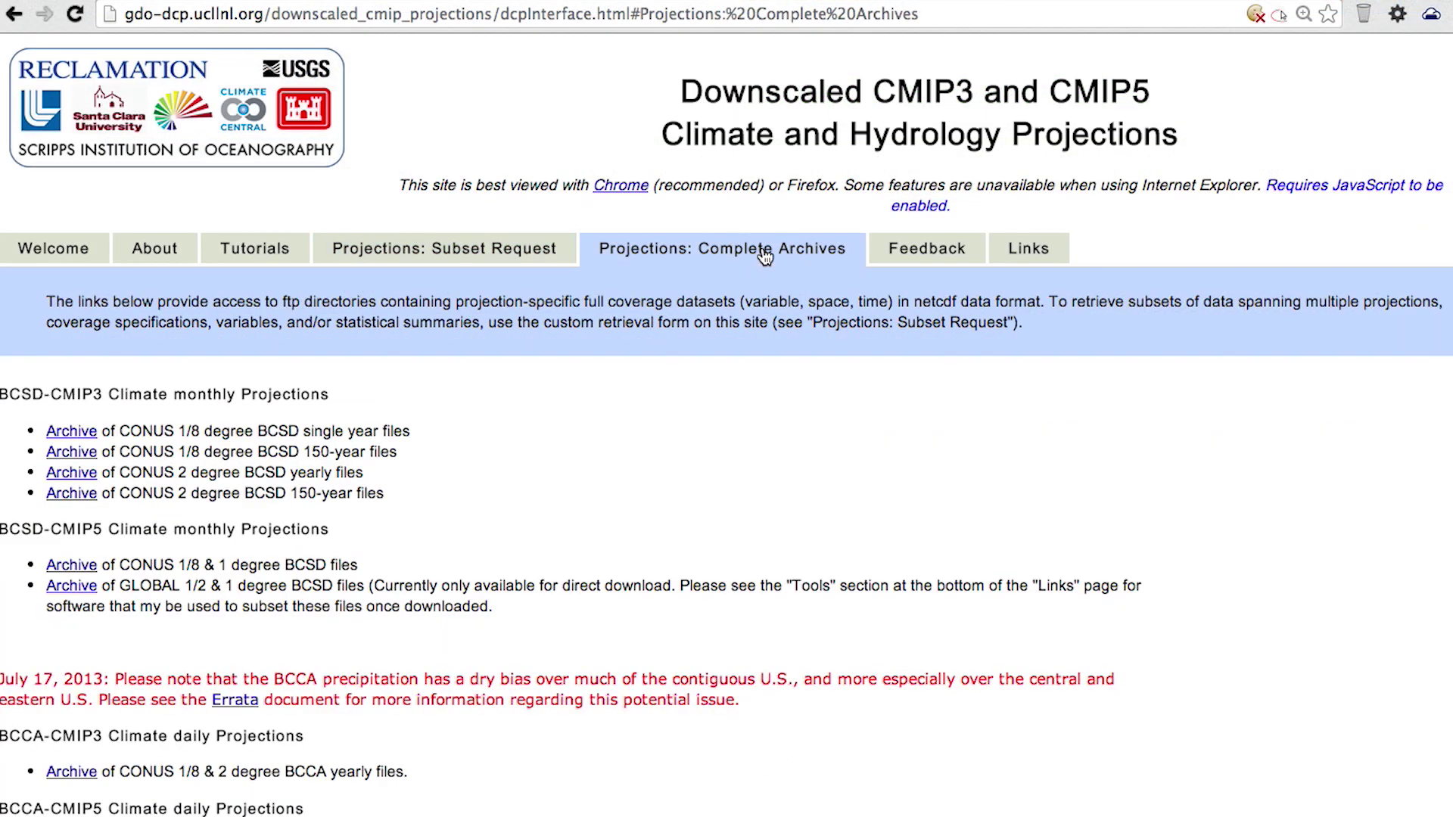
# - Browse the complete archives and hydrology basin listings, then go to the Feedback page
pyautogui.scroll(-3, 663, 563)
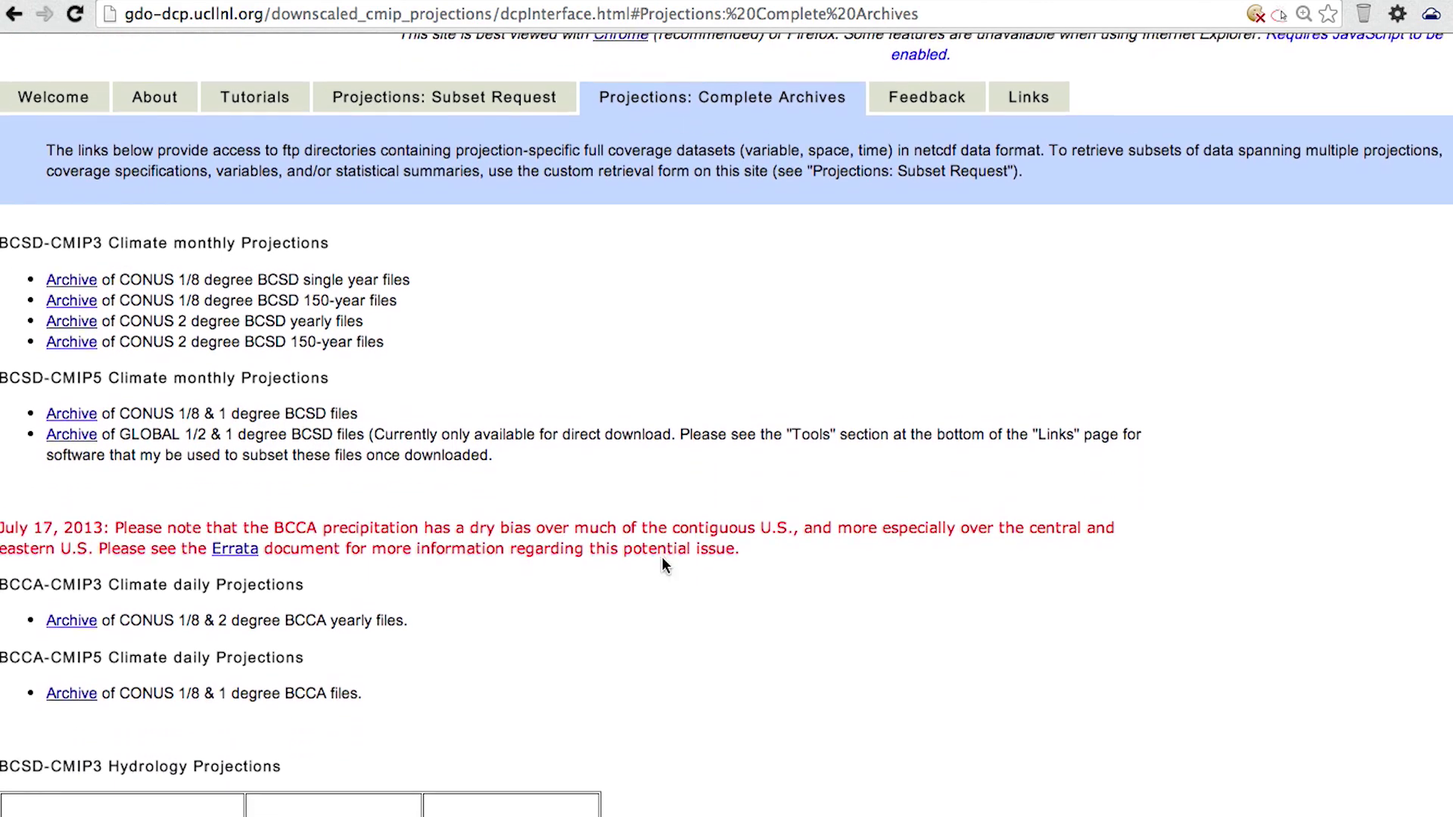
pyautogui.scroll(-3, 662, 564)
pyautogui.scroll(-2, 663, 560)
pyautogui.scroll(-3, 663, 564)
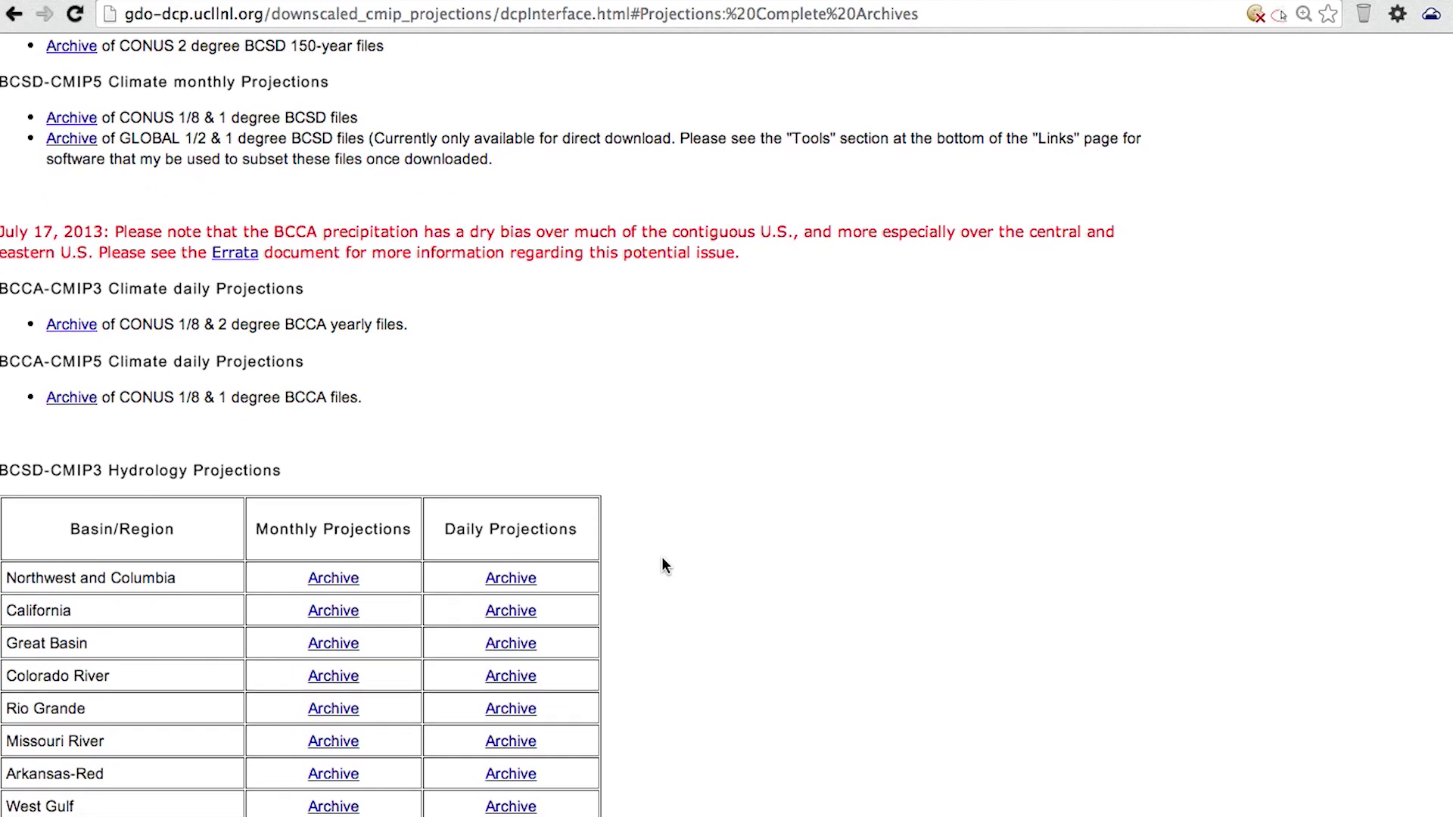
pyautogui.scroll(-3, 662, 564)
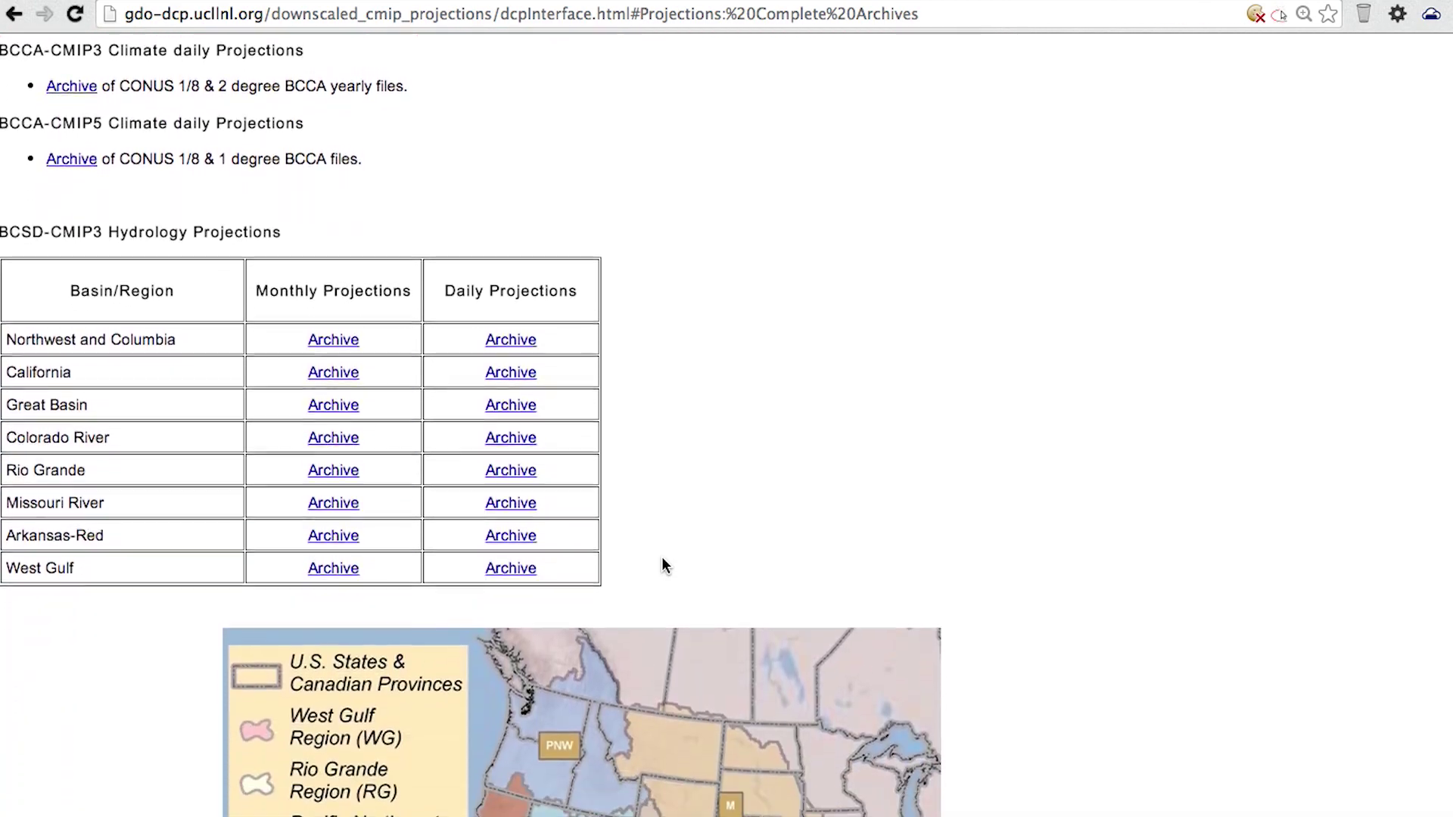
pyautogui.scroll(1, 662, 564)
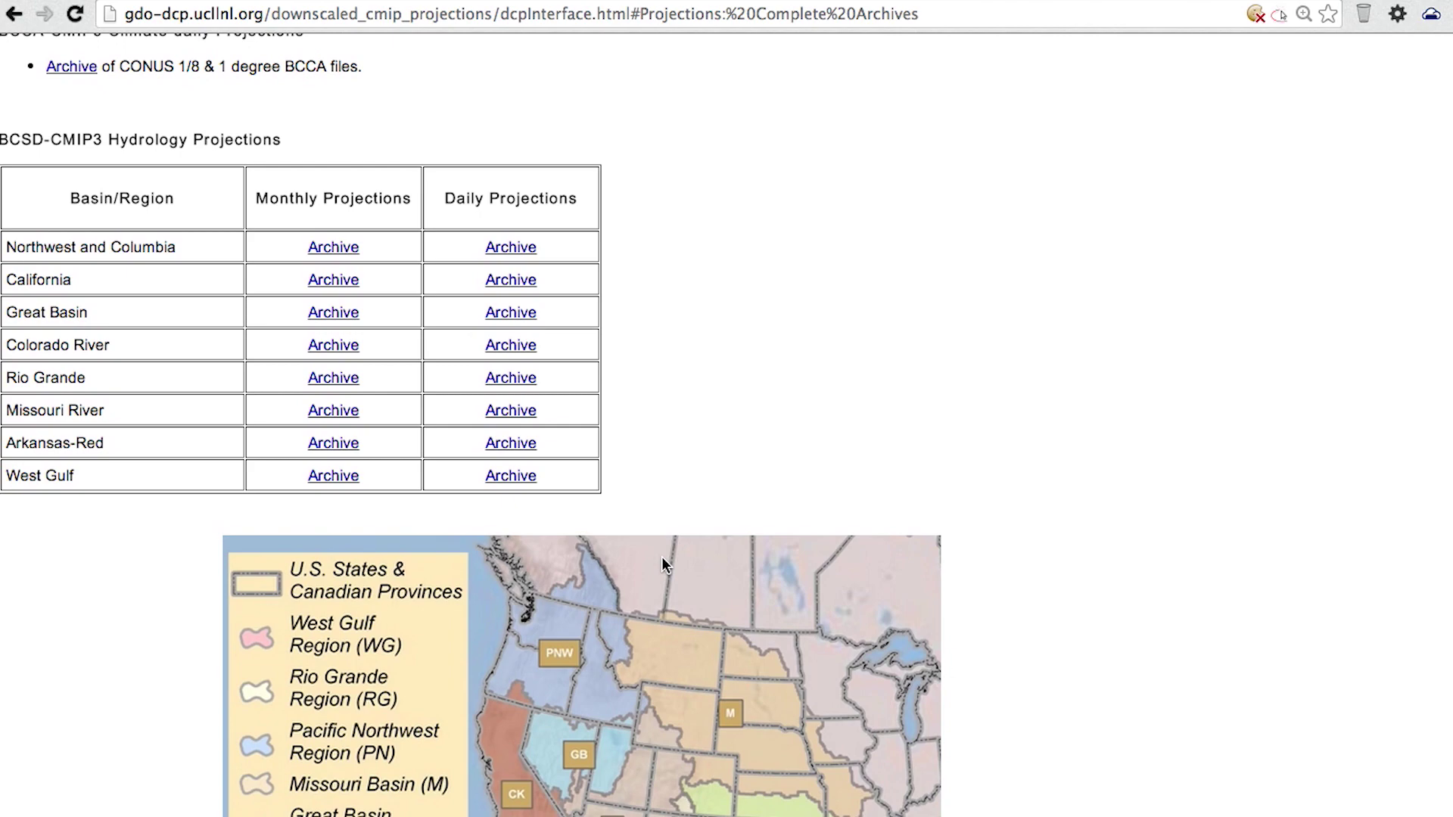
pyautogui.scroll(5, 663, 563)
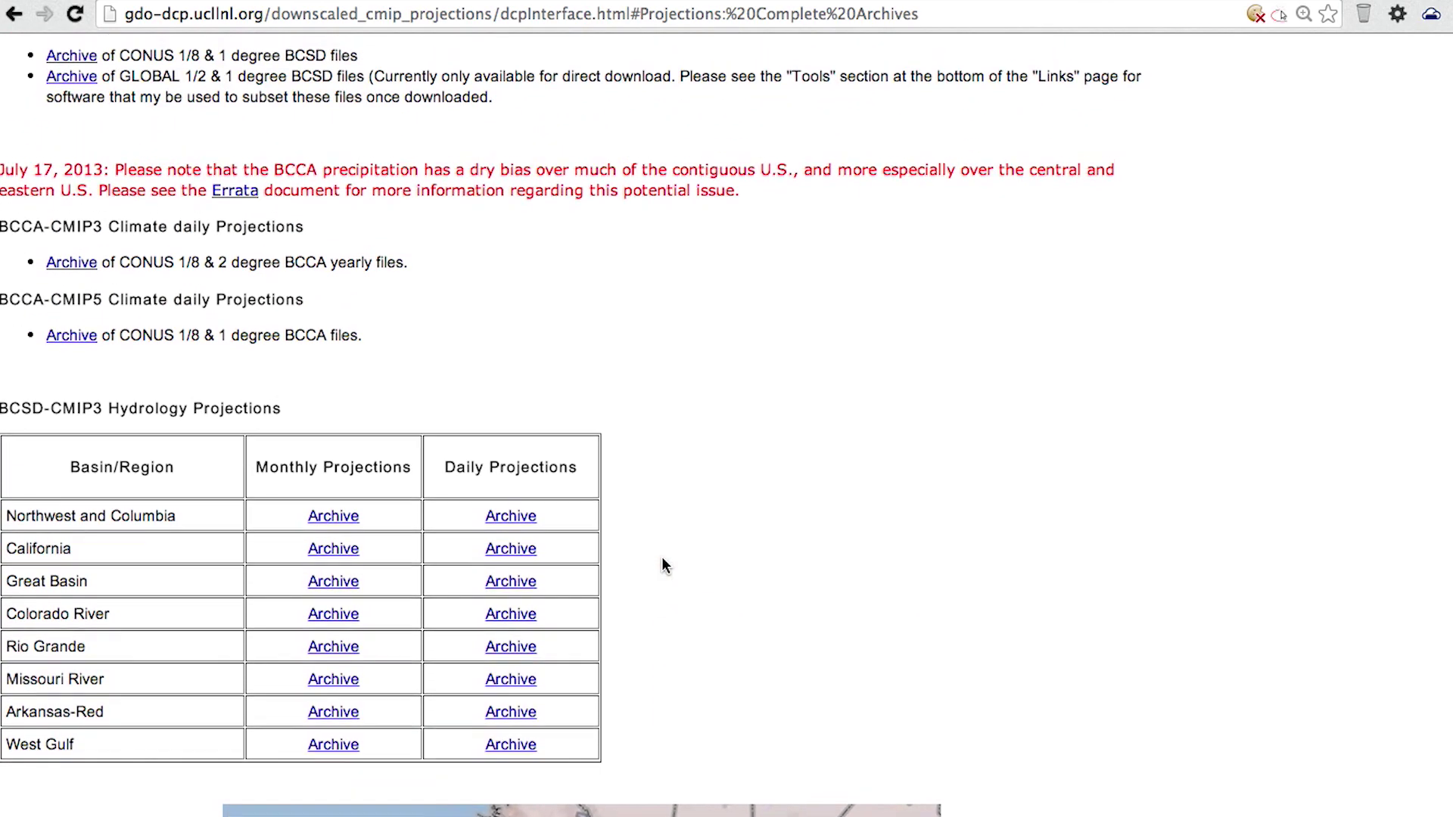
pyautogui.scroll(4, 663, 564)
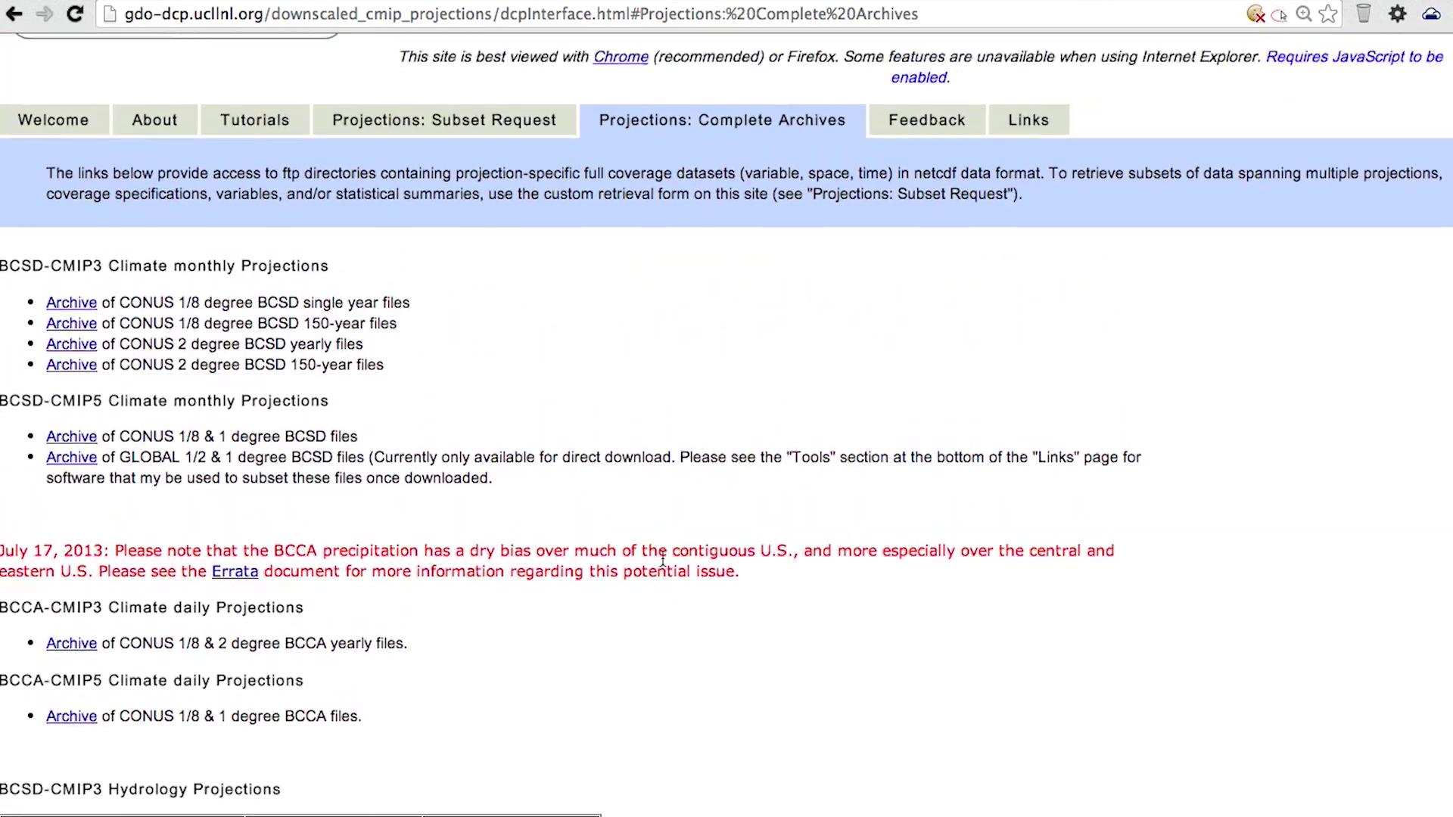
pyautogui.scroll(1, 662, 560)
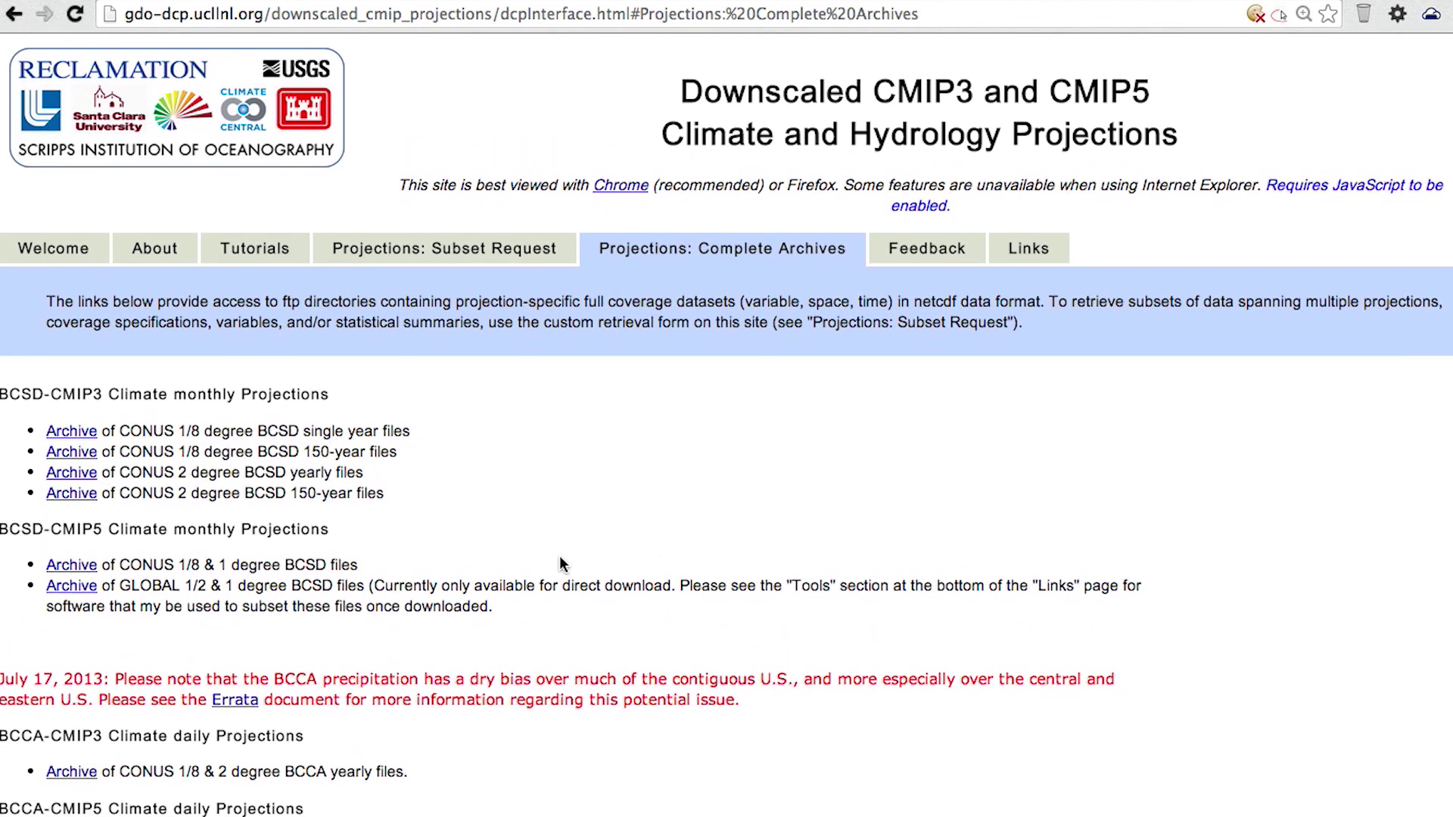
pyautogui.click(915, 253)
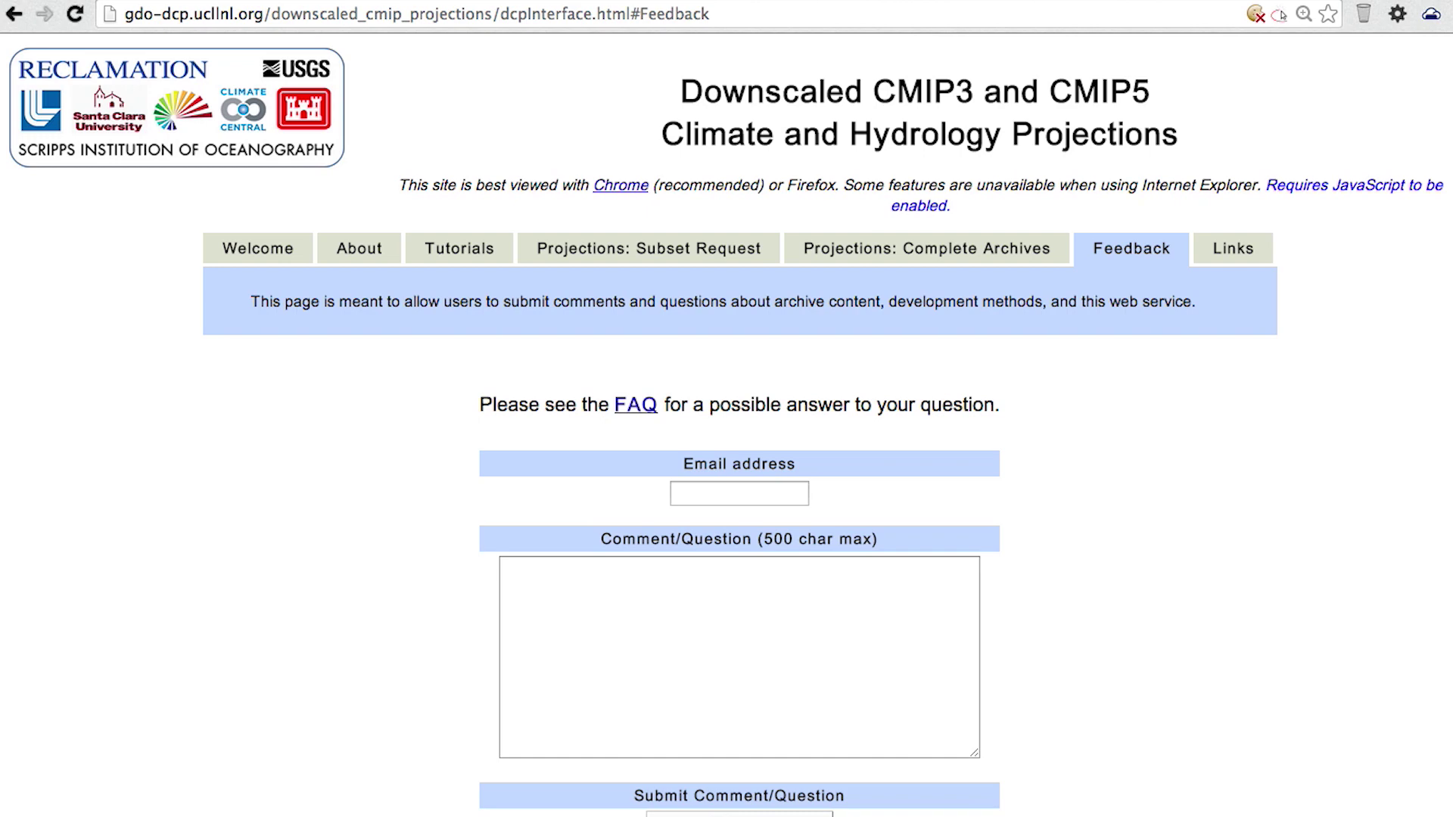
# - Read through the frequently asked questions page
pyautogui.click(655, 410)
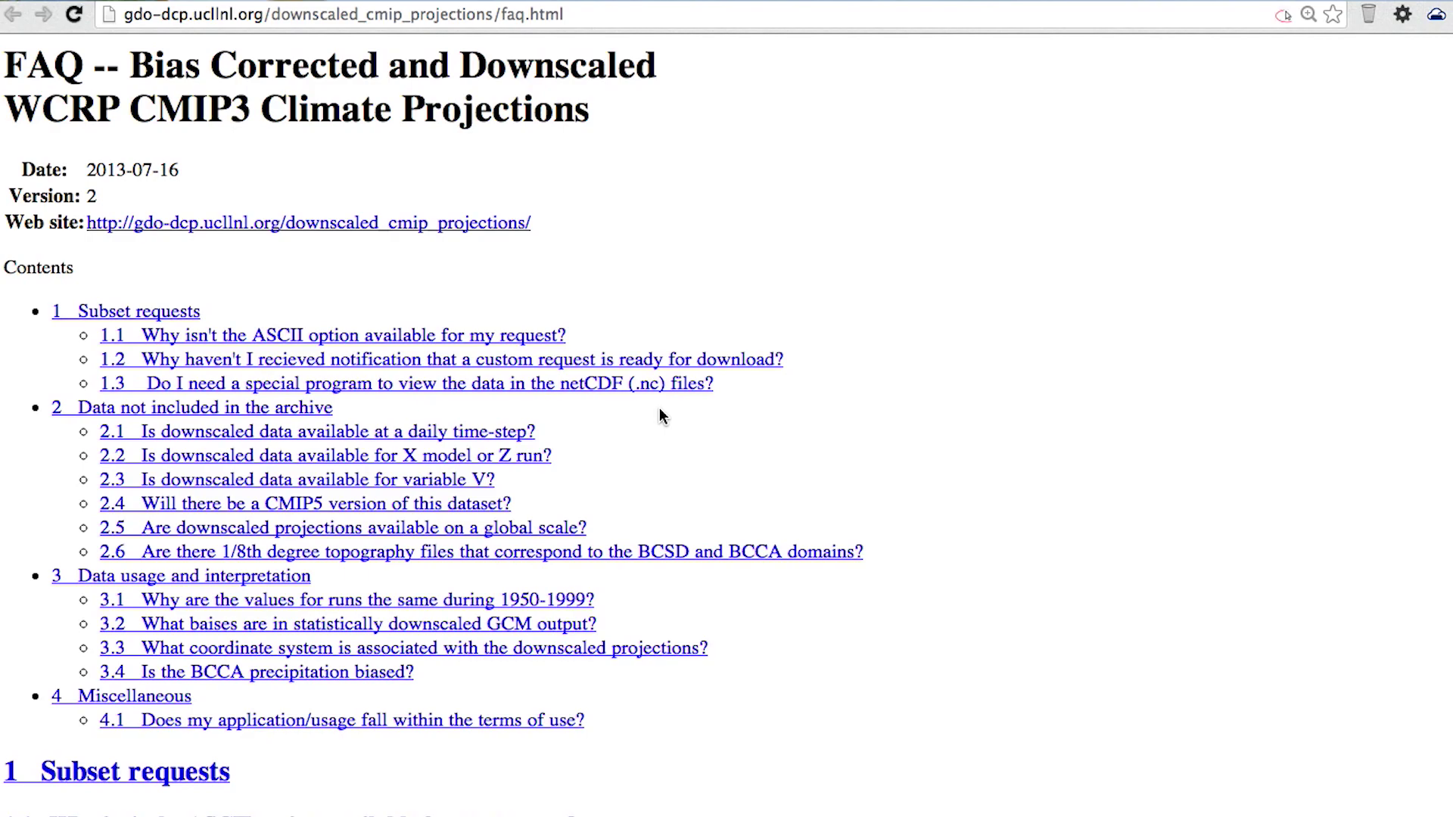
pyautogui.scroll(-3, 663, 416)
pyautogui.scroll(-3, 660, 409)
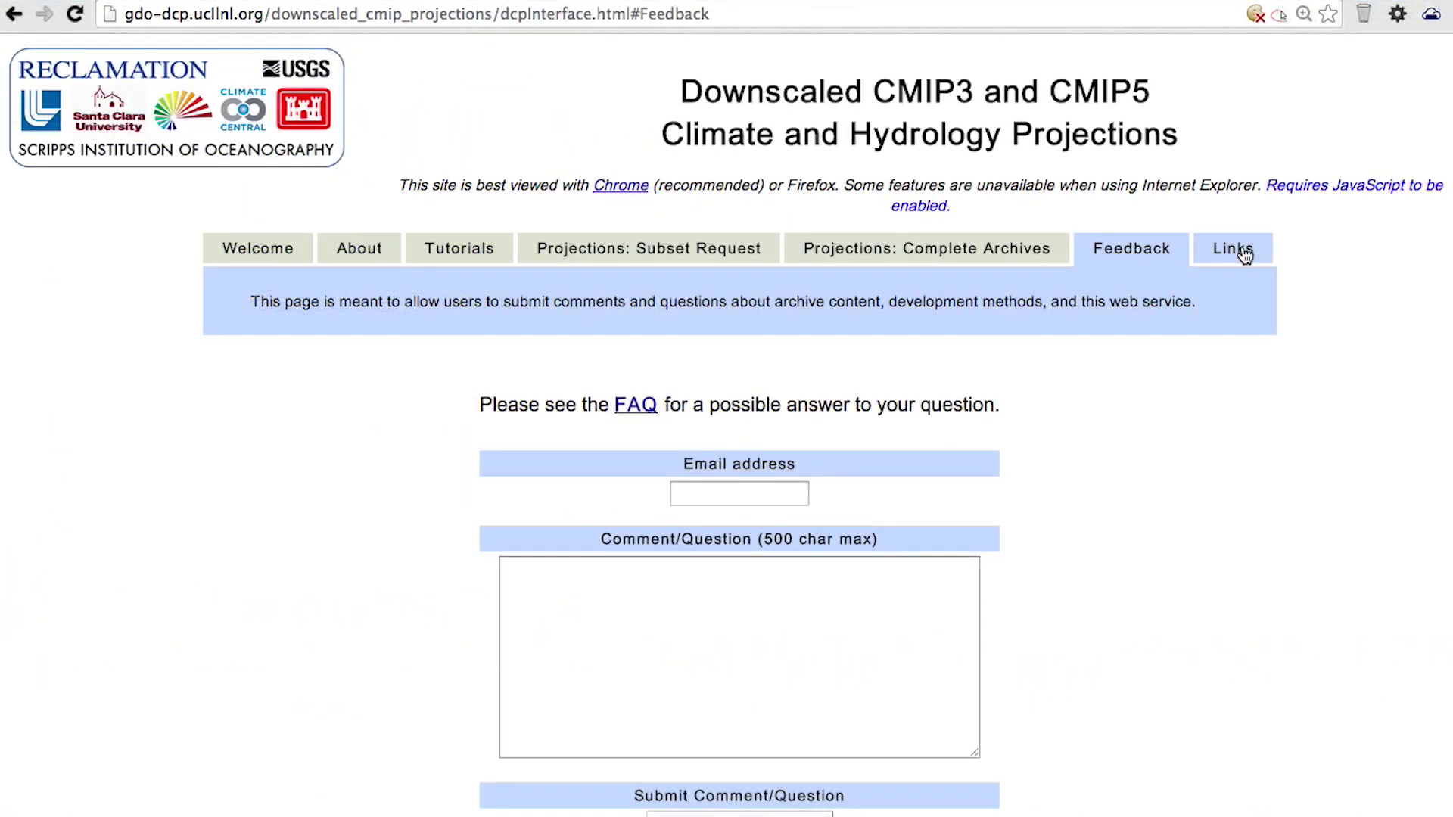
# - Browse the Links page of development team, research and documentation references
pyautogui.click(1243, 250)
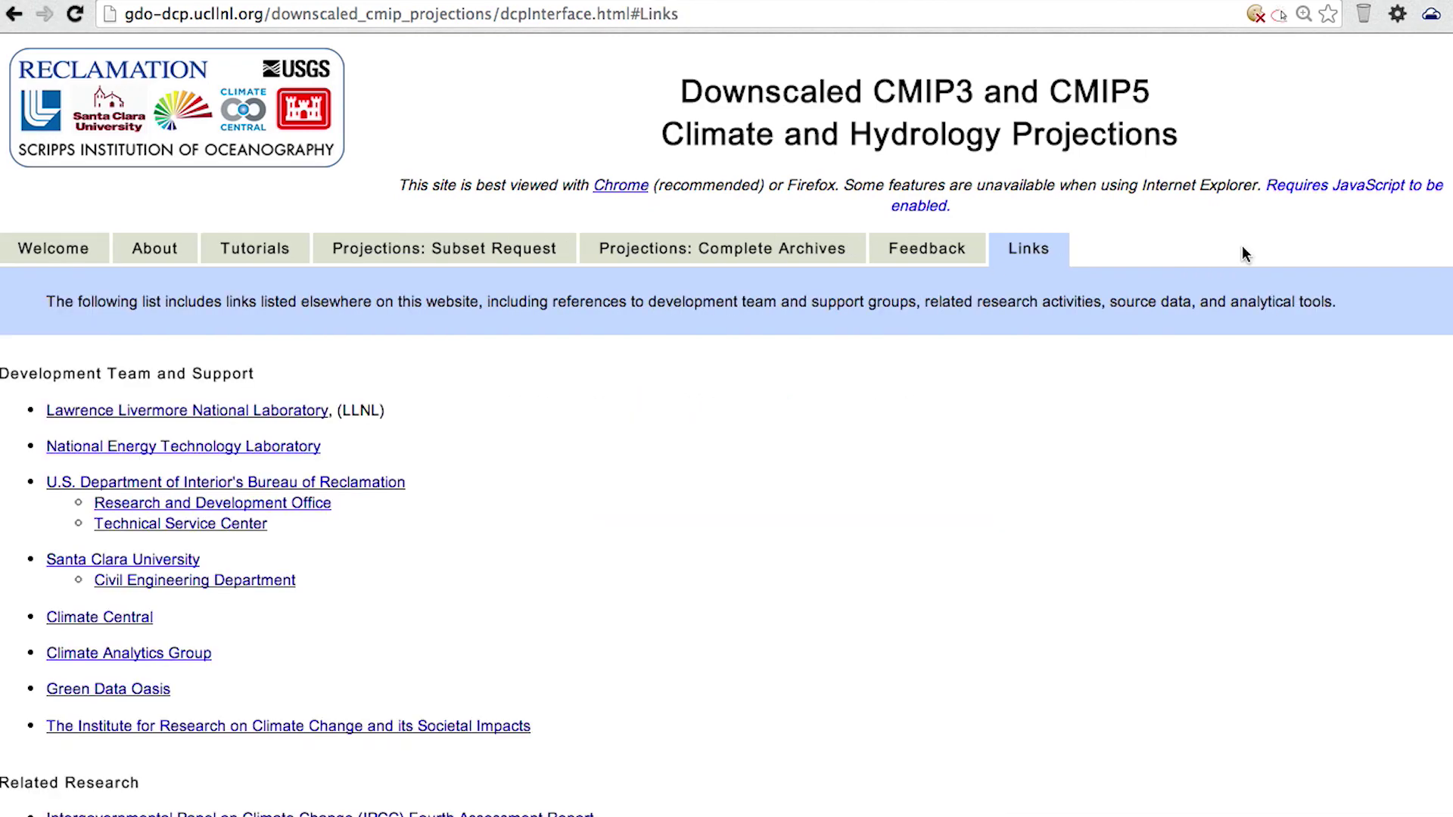
pyautogui.scroll(-3, 611, 439)
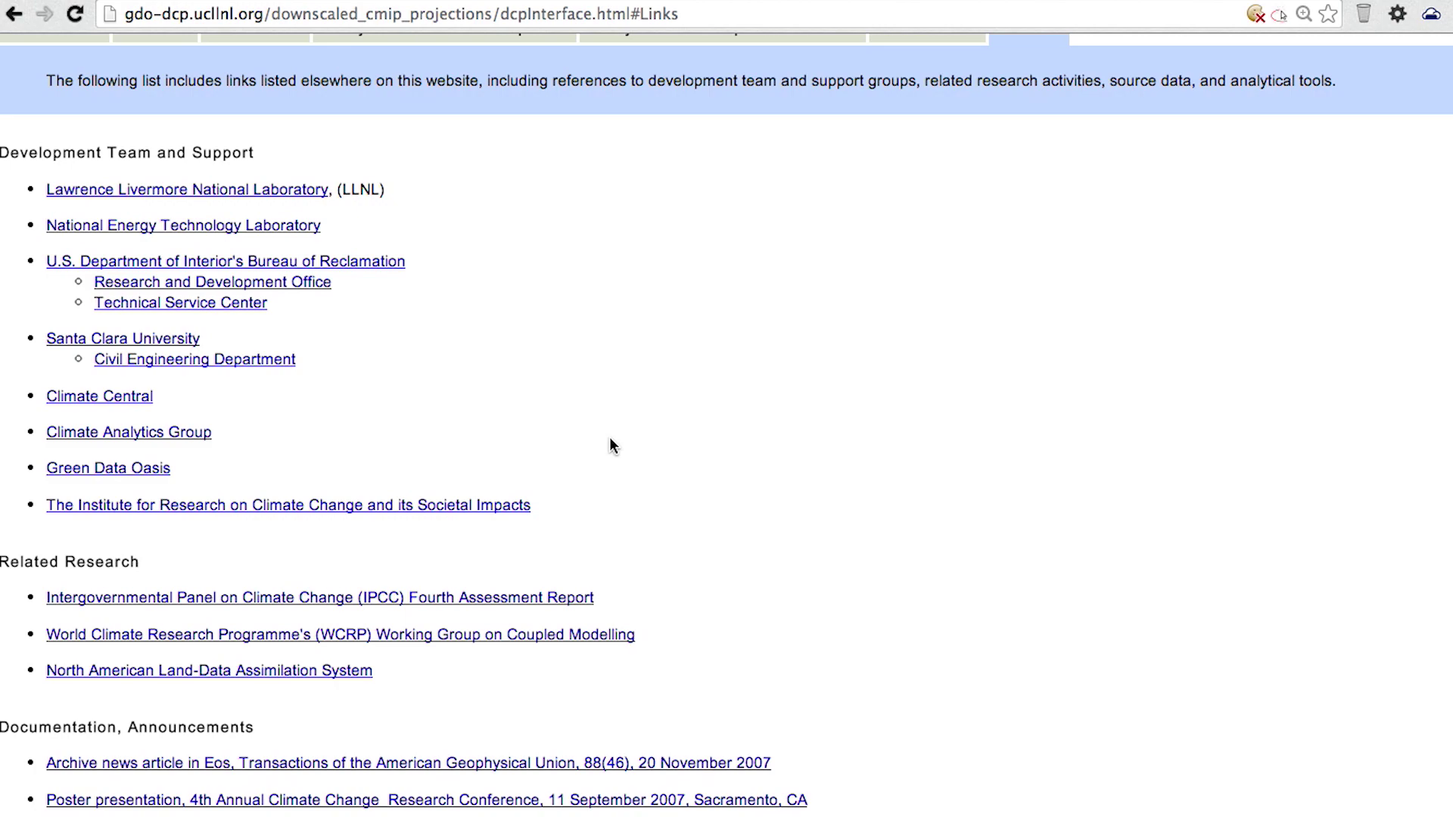
pyautogui.scroll(3, 610, 437)
pyautogui.scroll(1, 609, 437)
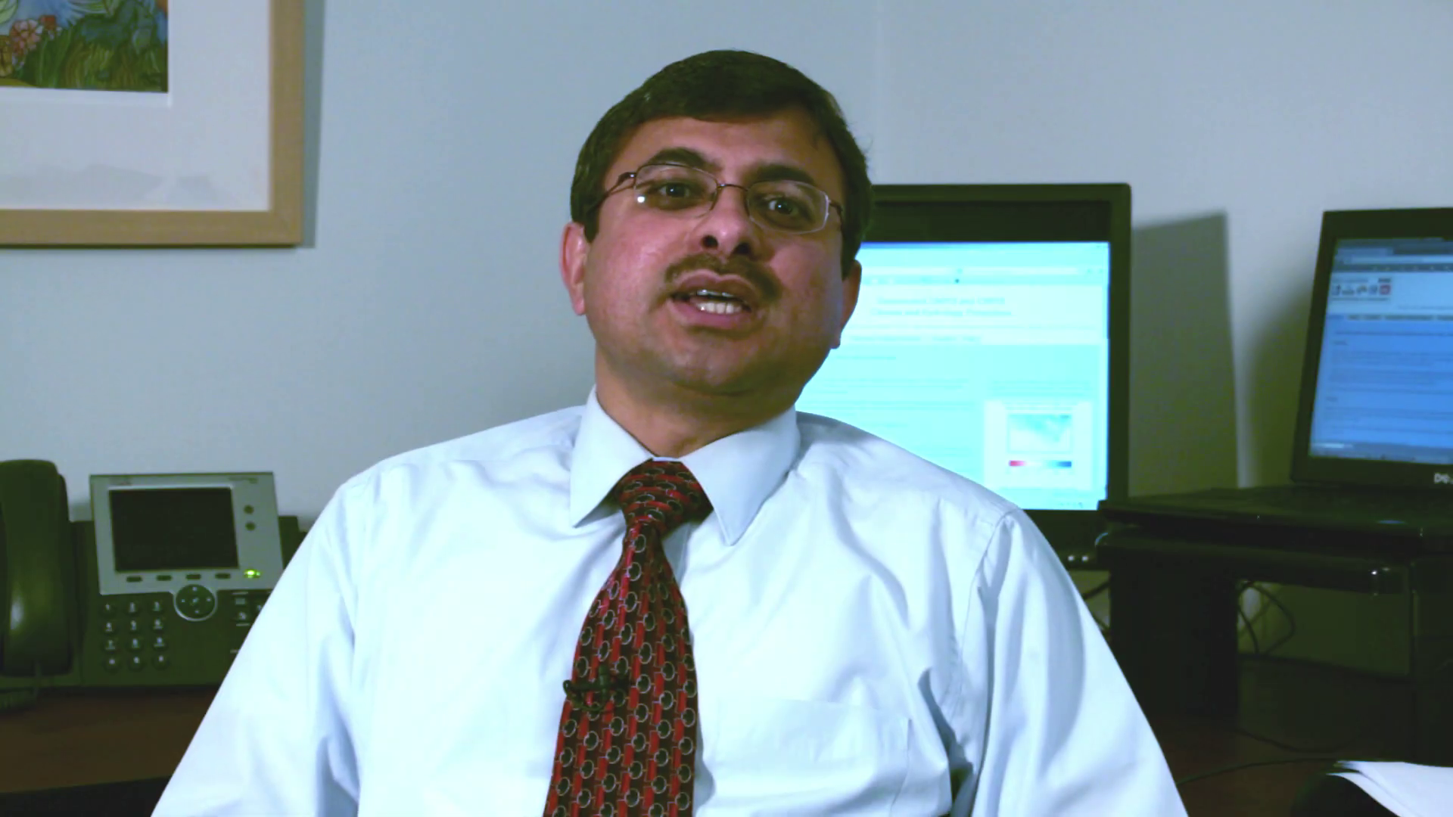